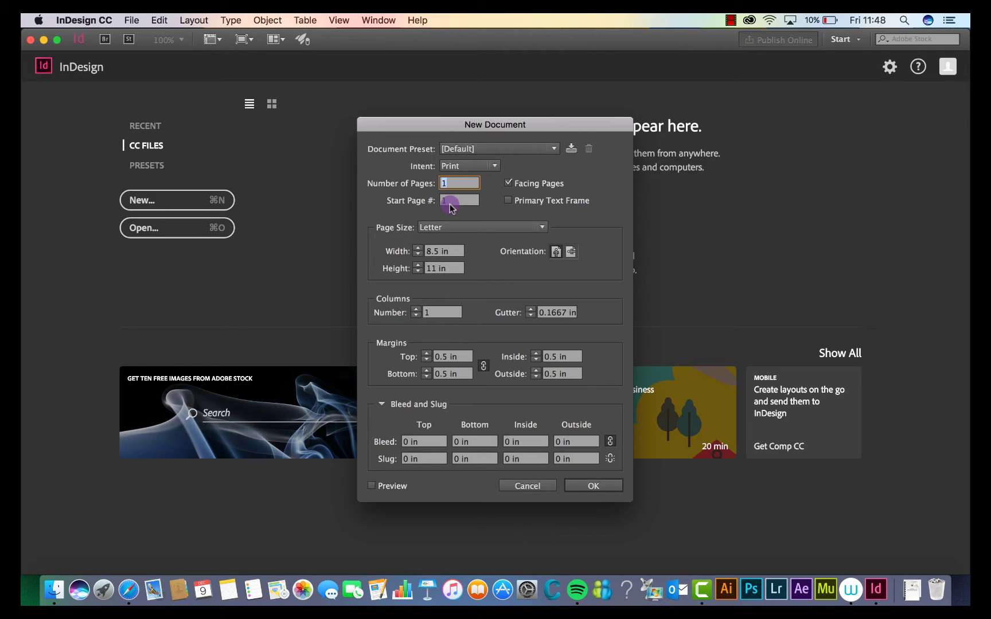
- Set the new document to 2 pages at Letter size in landscape orientation
{"action": "type", "text": "2"}
{"action": "left_click", "coordinate": [453, 227]}
{"action": "left_click", "coordinate": [452, 231]}
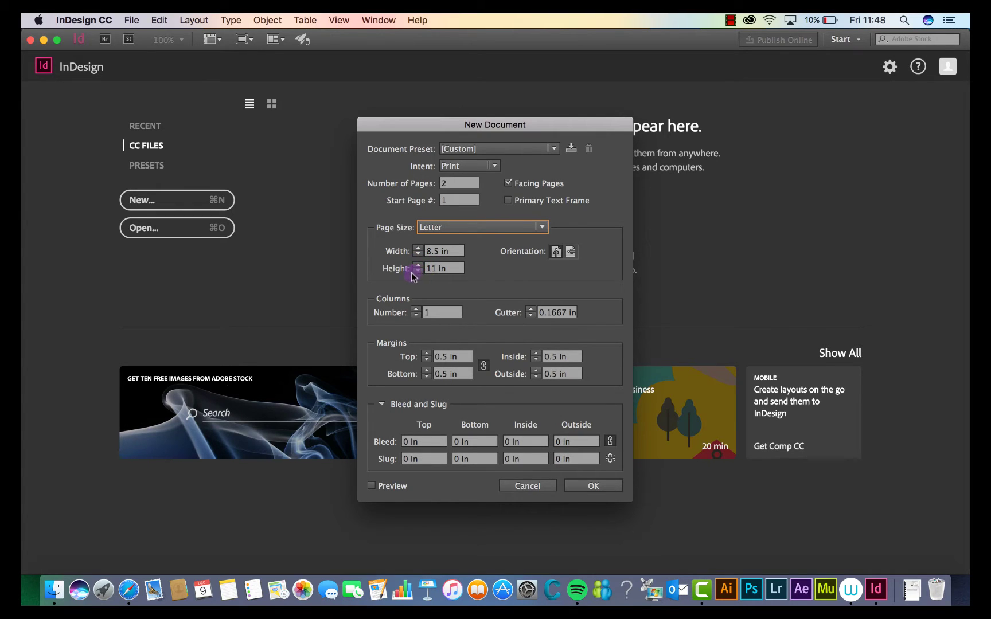
{"action": "left_click", "coordinate": [571, 252]}
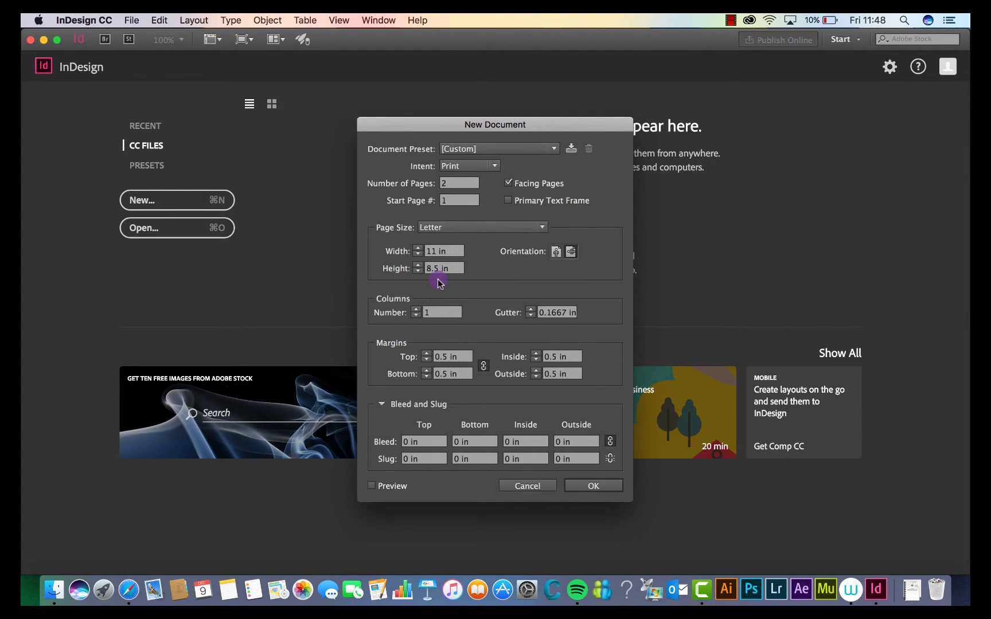
- Set the document's layout to 3 columns with a 0.5 in gutter
{"action": "left_click", "coordinate": [417, 311]}
{"action": "double_click", "coordinate": [550, 314]}
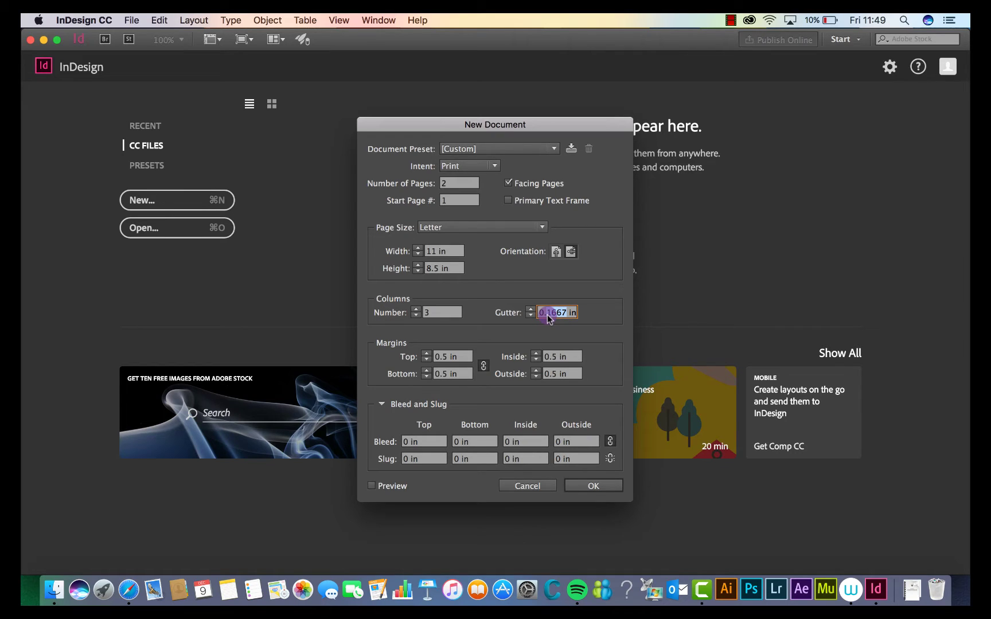
{"action": "type", "text": ".5"}
- Set the margins to 0.25 in and the bleed to 0.25 in on all sides
{"action": "left_click", "coordinate": [446, 356]}
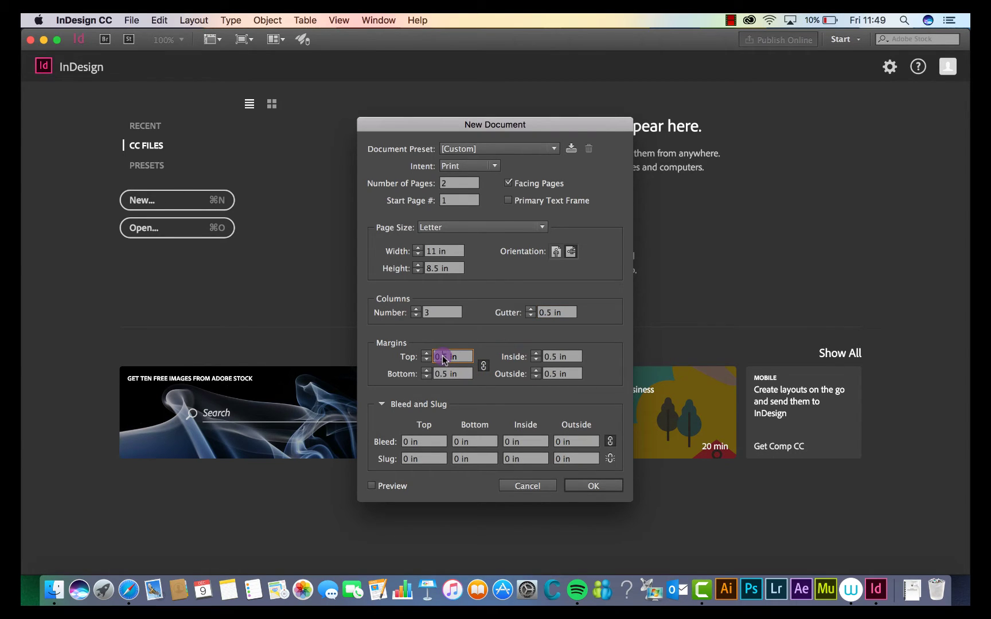
{"action": "type", "text": ".25"}
{"action": "key", "text": "Tab"}
{"action": "left_click", "coordinate": [408, 442]}
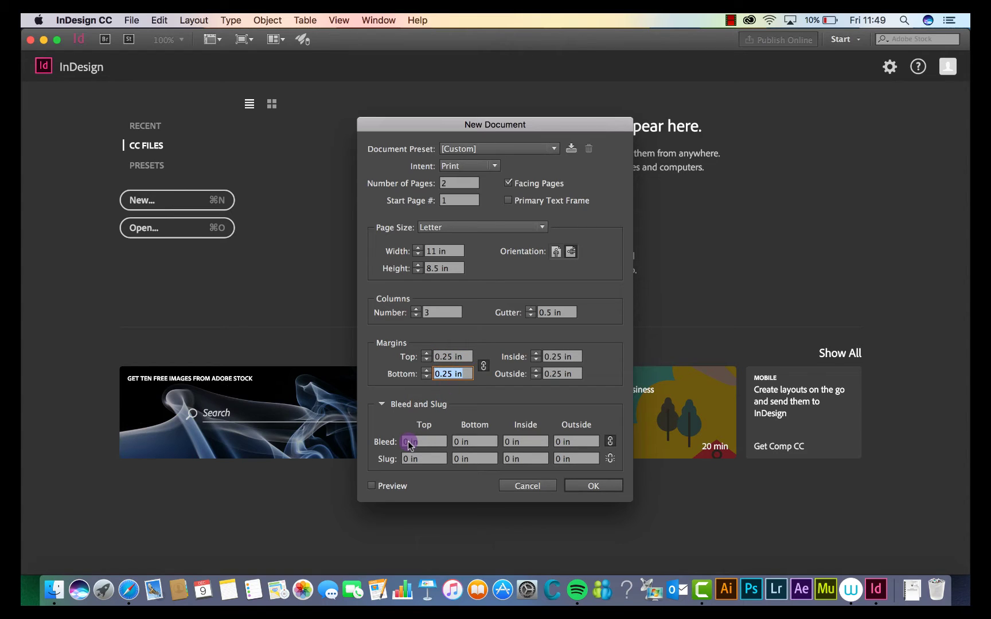
{"action": "type", "text": ".25"}
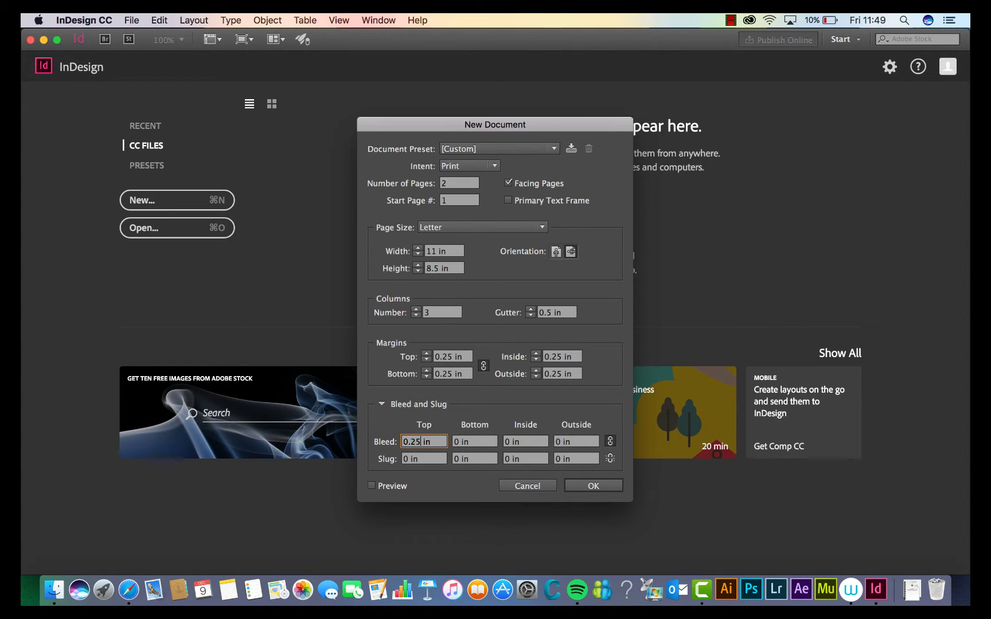
{"action": "key", "text": "Tab"}
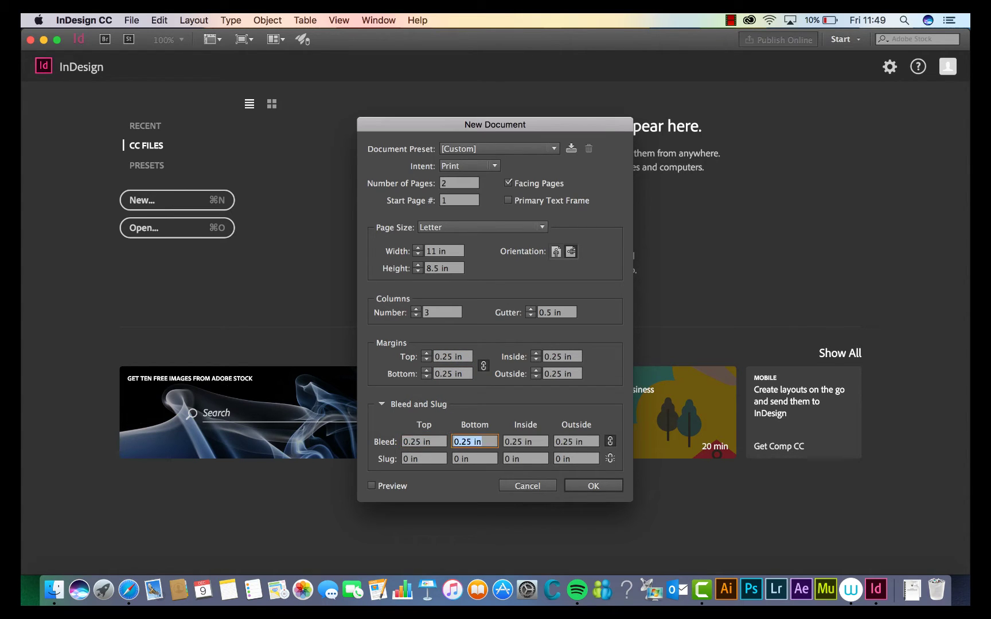
- Set the top and bottom slug to 0.75 in and create the document
{"action": "left_click", "coordinate": [408, 459]}
{"action": "left_click", "coordinate": [428, 461]}
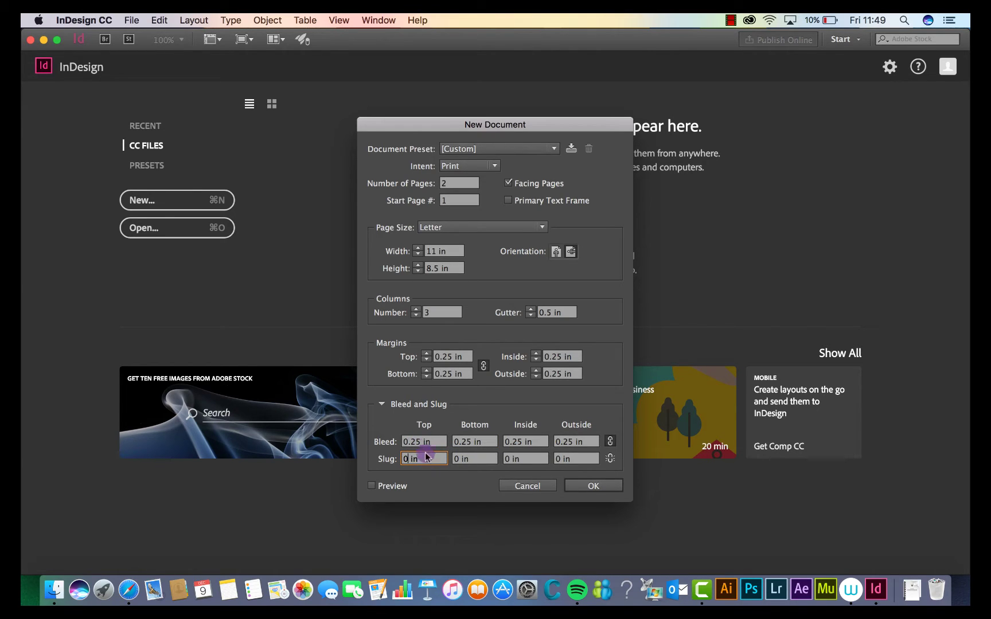
{"action": "double_click", "coordinate": [416, 465]}
{"action": "left_click", "coordinate": [419, 465]}
{"action": "type", "text": ".75"}
{"action": "left_click", "coordinate": [457, 460]}
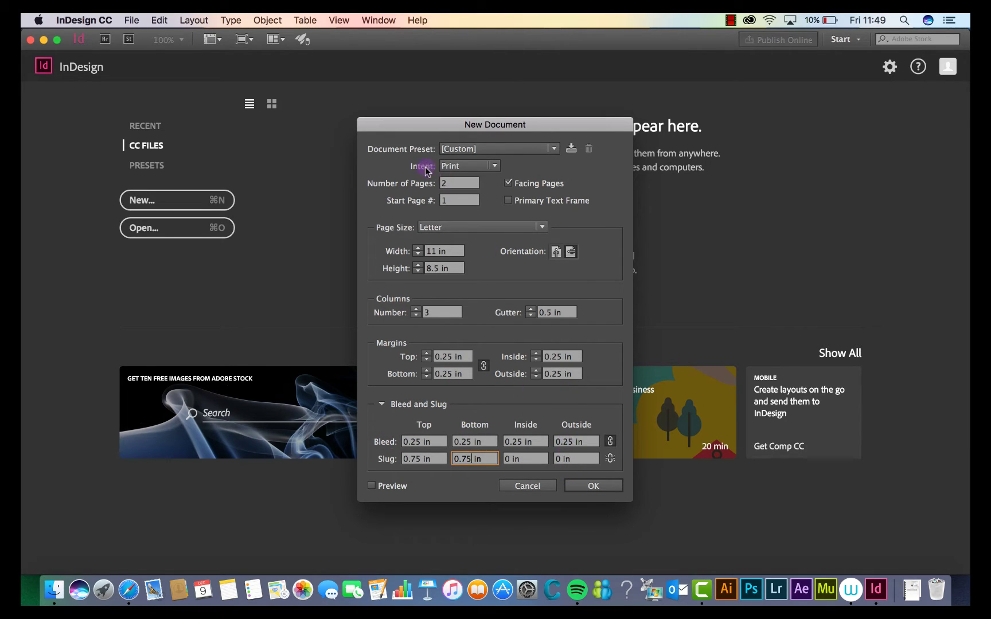
{"action": "left_click", "coordinate": [596, 486]}
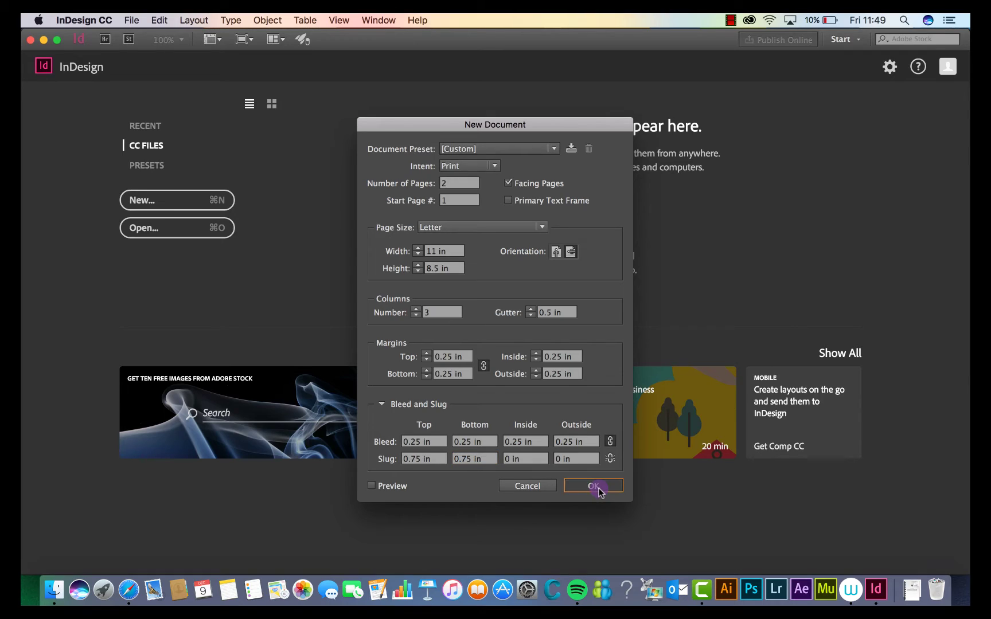
- Turn off shuffling of document pages and move page 2 directly beneath page 1 as a right-hand page
{"action": "left_click", "coordinate": [373, 321]}
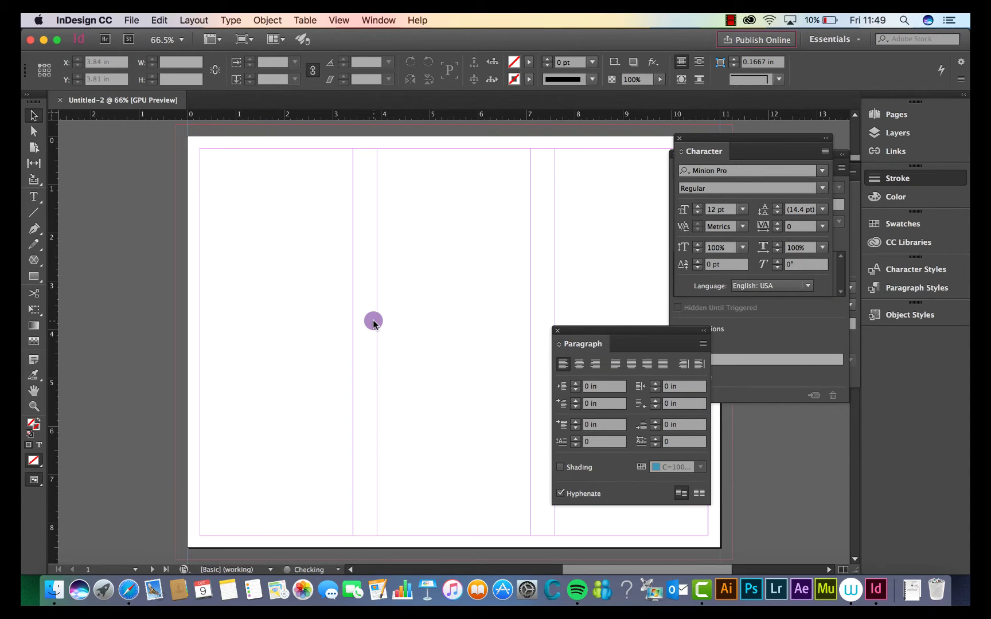
{"action": "key", "text": "super+minus"}
{"action": "scroll", "coordinate": [373, 323], "scroll_direction": "left", "scroll_amount": 1}
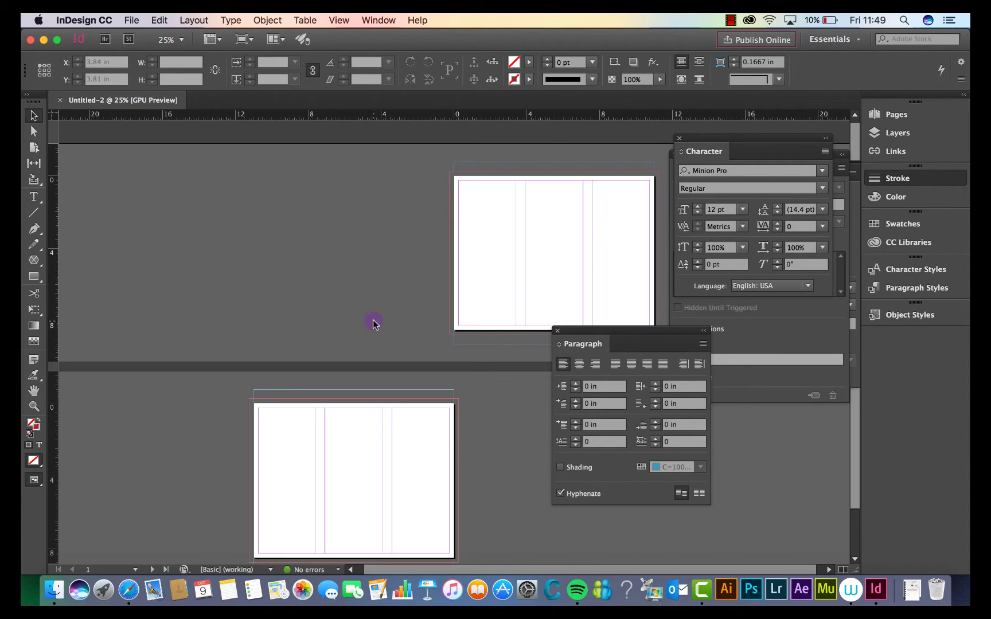
{"action": "scroll", "coordinate": [372, 322], "scroll_direction": "right", "scroll_amount": 1}
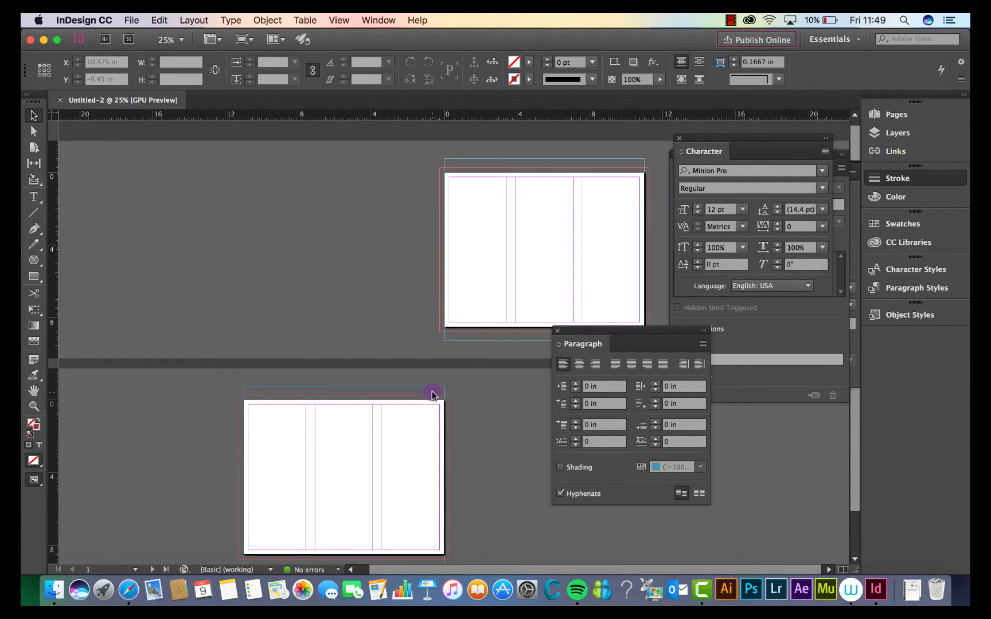
{"action": "left_click", "coordinate": [892, 114]}
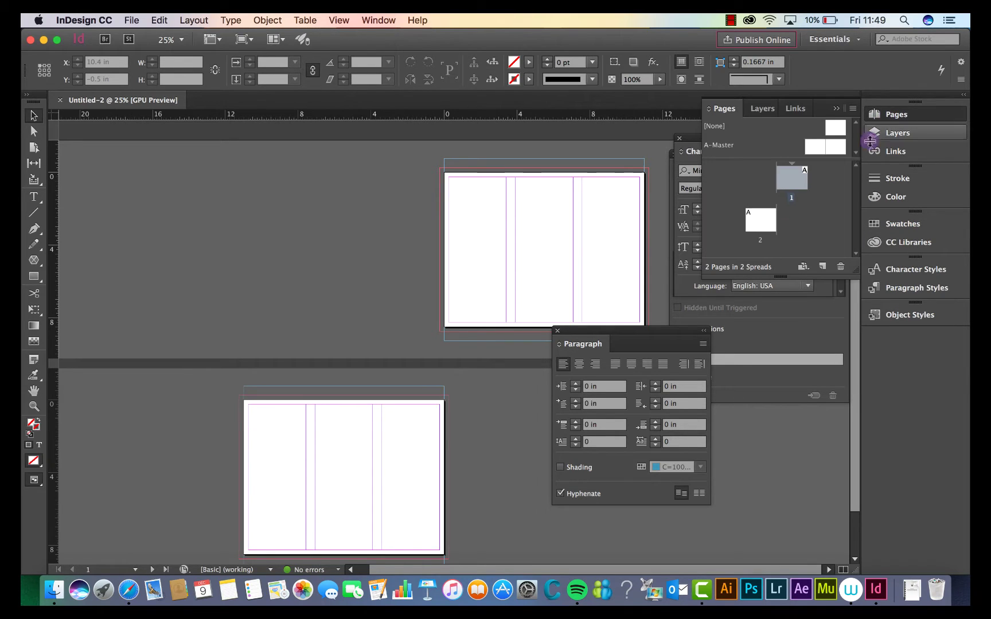
{"action": "left_click", "coordinate": [762, 223]}
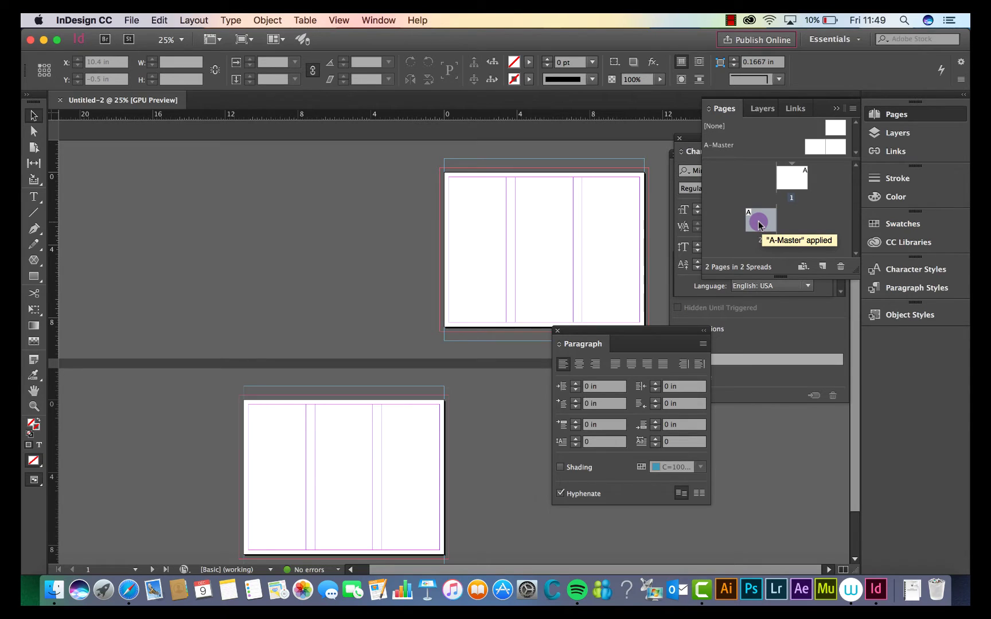
{"action": "right_click", "coordinate": [760, 223]}
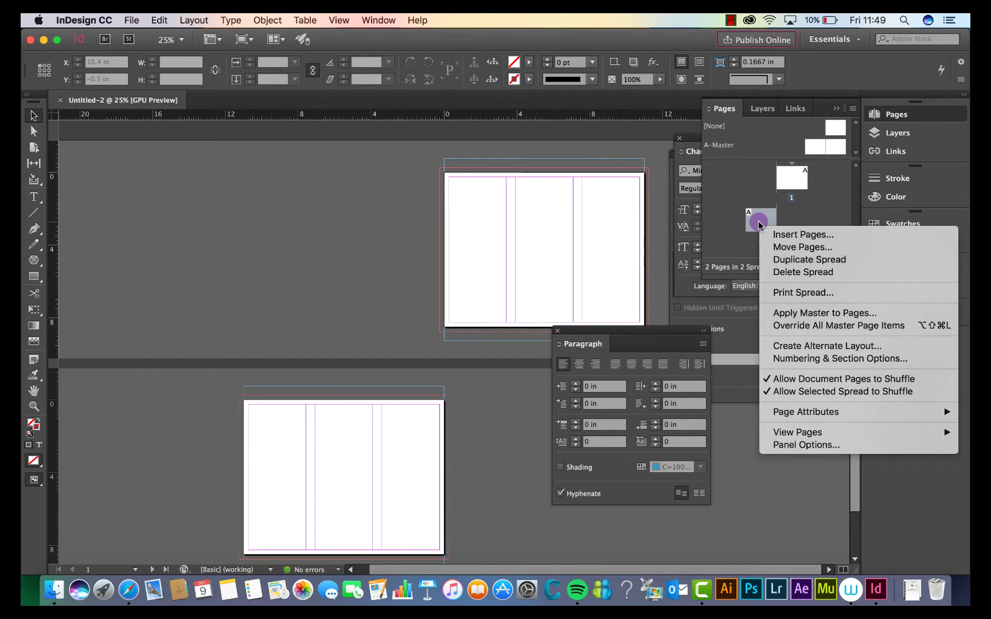
{"action": "left_click", "coordinate": [799, 379]}
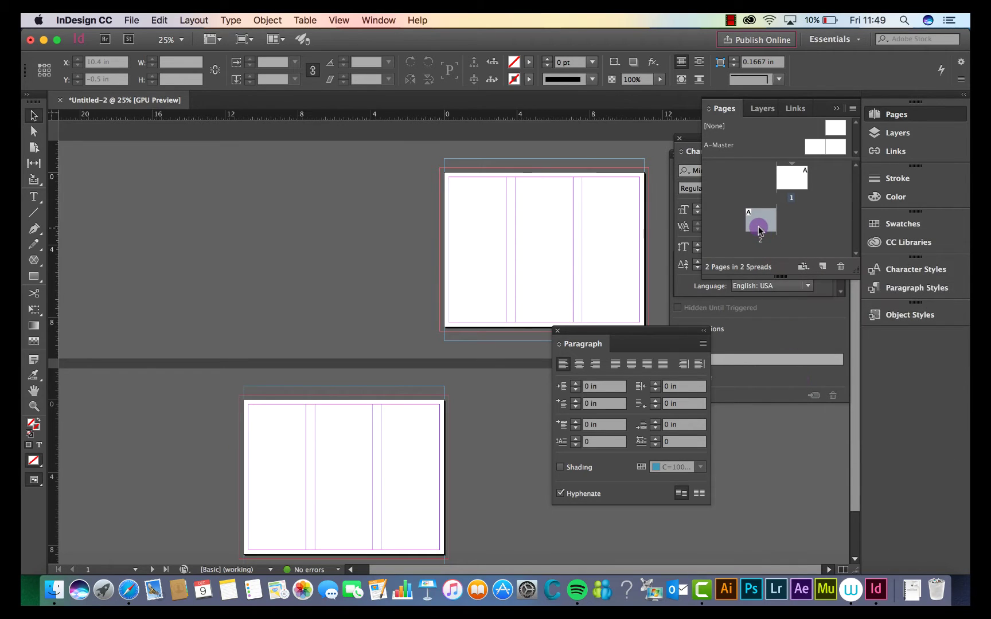
{"action": "left_click_drag", "start_coordinate": [758, 222], "coordinate": [779, 217]}
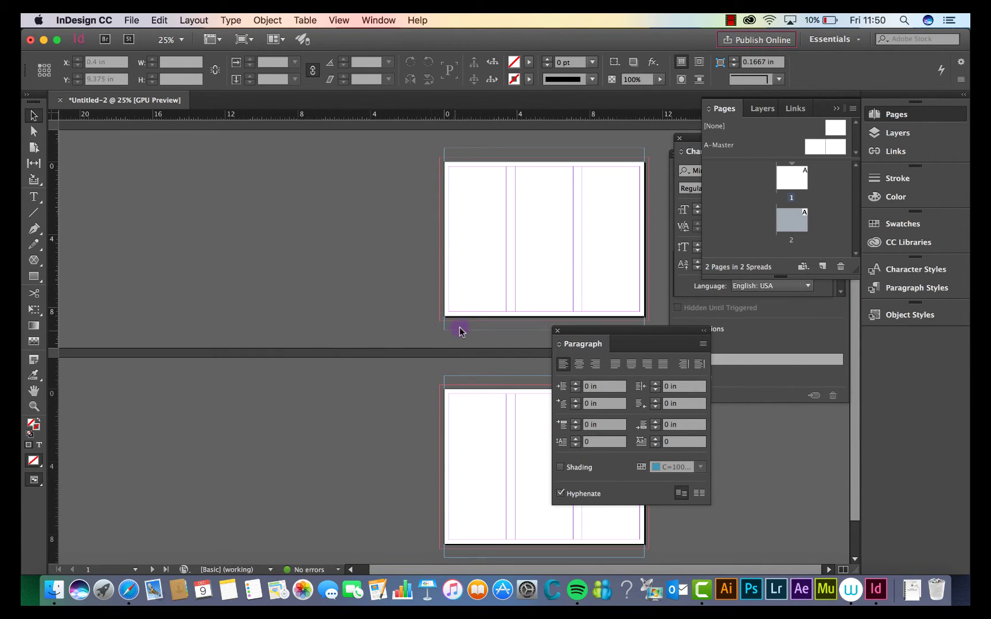
- Add vertical fold guides on page 1, one at X 3.6667 in centered in the first gutter and one centered in the second gutter
{"action": "key", "text": "super+equal"}
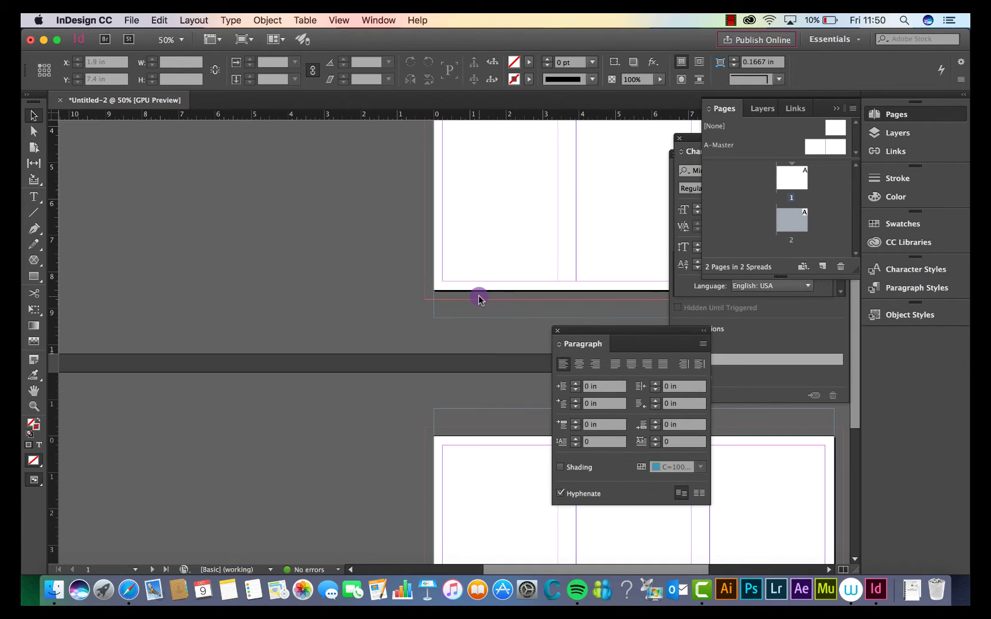
{"action": "scroll", "coordinate": [479, 298], "scroll_direction": "right", "scroll_amount": 5}
{"action": "scroll", "coordinate": [479, 298], "scroll_direction": "up", "scroll_amount": 2}
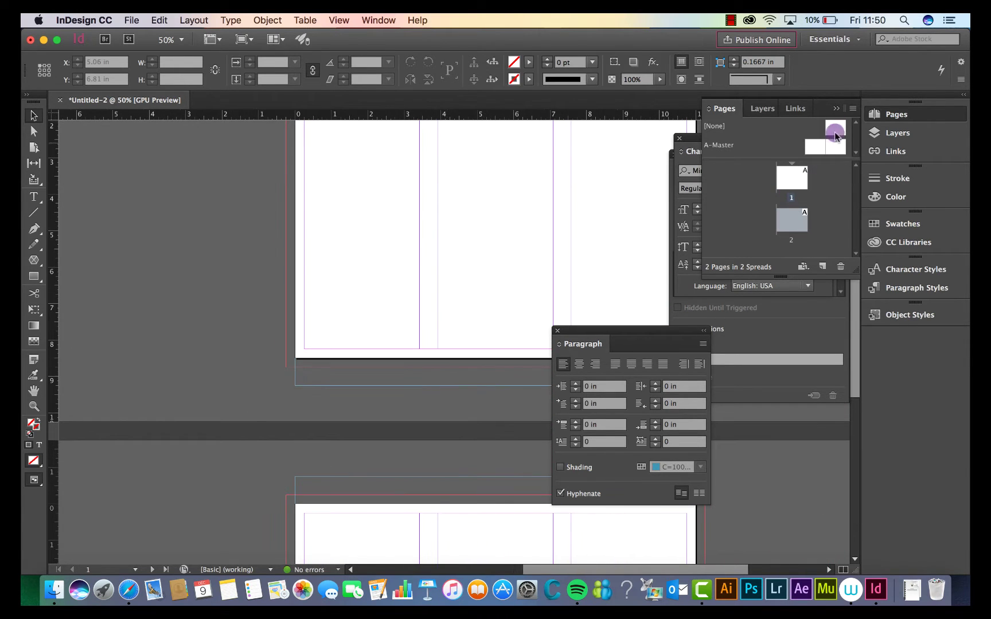
{"action": "left_click", "coordinate": [837, 109]}
{"action": "scroll", "coordinate": [497, 252], "scroll_direction": "down", "scroll_amount": 5}
{"action": "scroll", "coordinate": [497, 252], "scroll_direction": "right", "scroll_amount": 2}
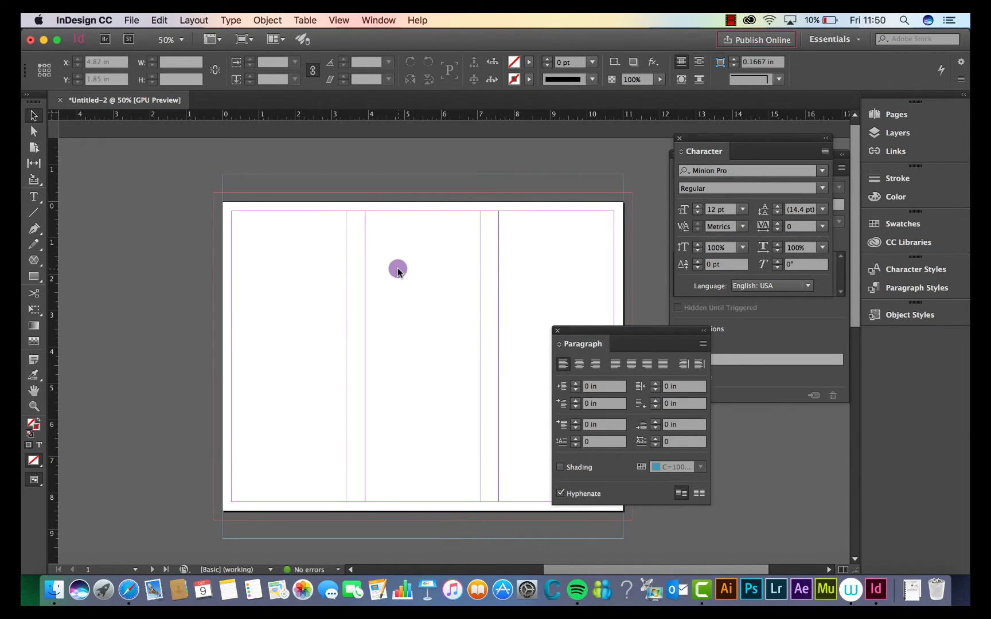
{"action": "left_click_drag", "start_coordinate": [53, 281], "coordinate": [357, 313]}
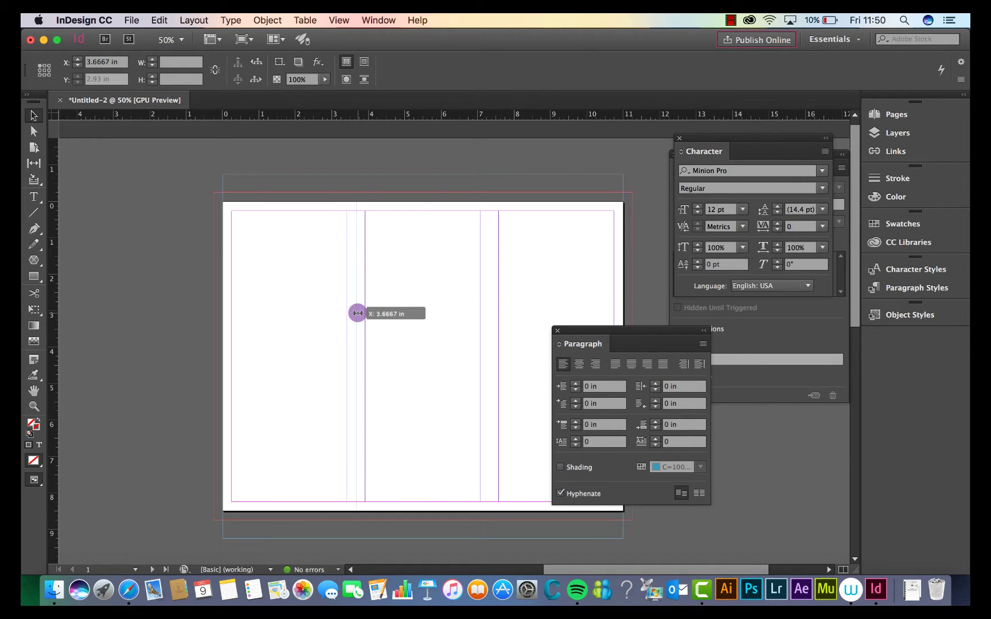
{"action": "left_click_drag", "start_coordinate": [357, 313], "coordinate": [358, 313]}
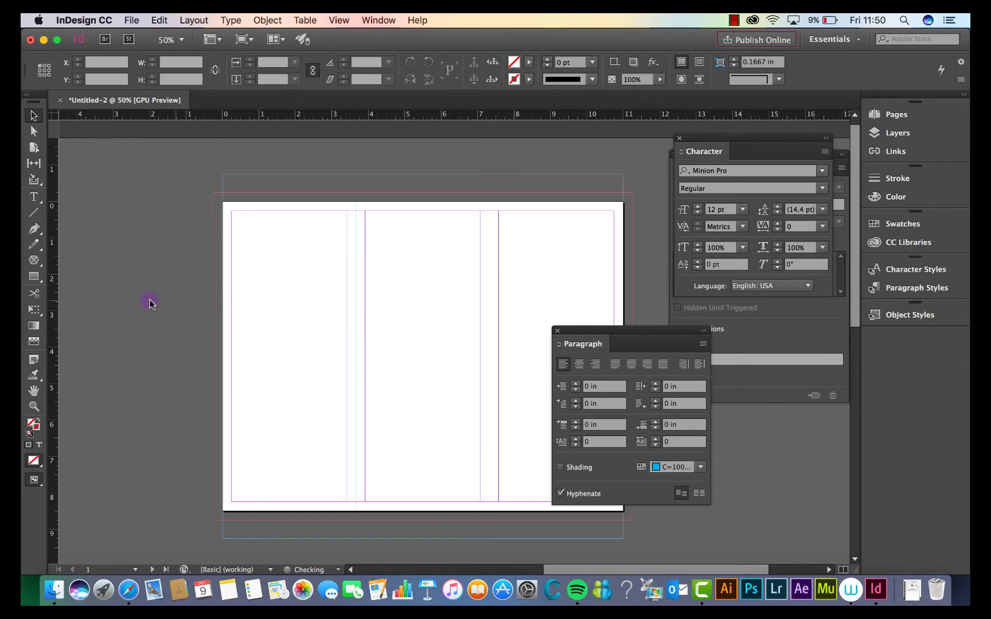
{"action": "left_click_drag", "start_coordinate": [53, 297], "coordinate": [486, 286]}
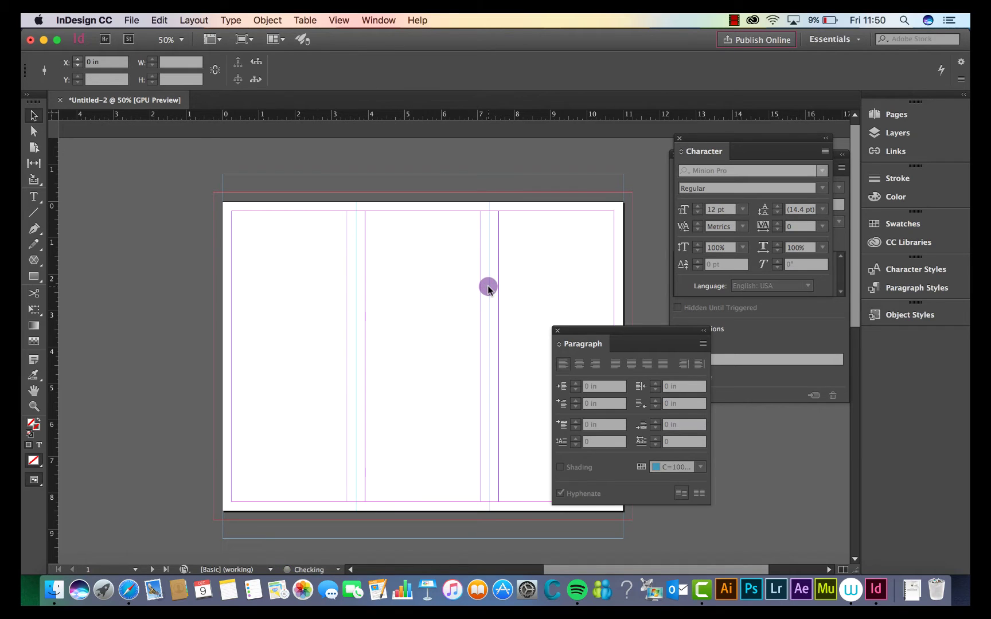
- Copy both vertical guides from page 1 and paste them in place on page 2
{"action": "left_click_drag", "start_coordinate": [539, 250], "coordinate": [331, 319]}
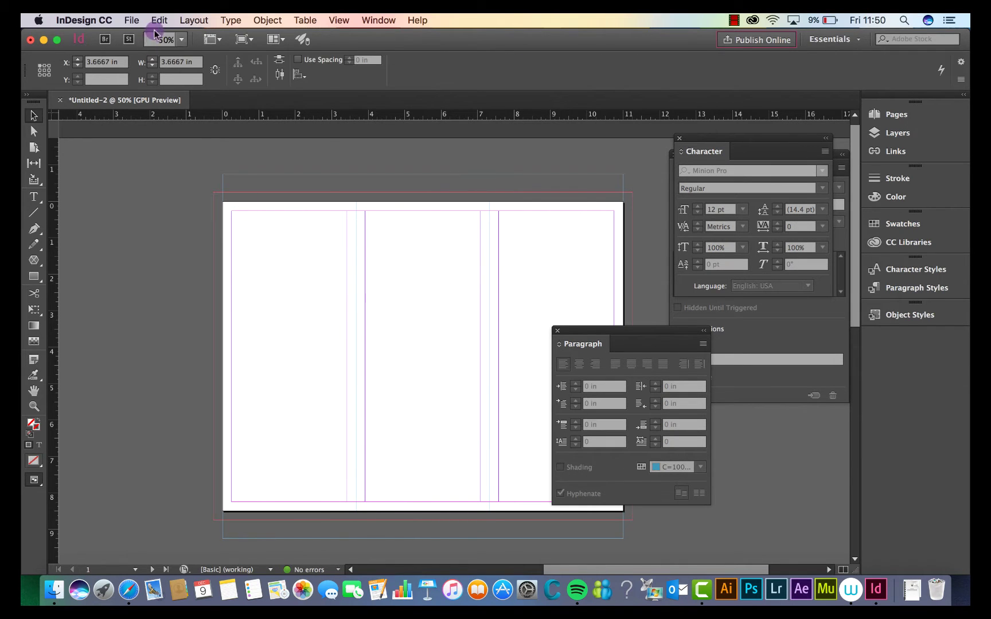
{"action": "left_click", "coordinate": [159, 20]}
{"action": "left_click", "coordinate": [171, 81]}
{"action": "key", "text": "super+shift+p"}
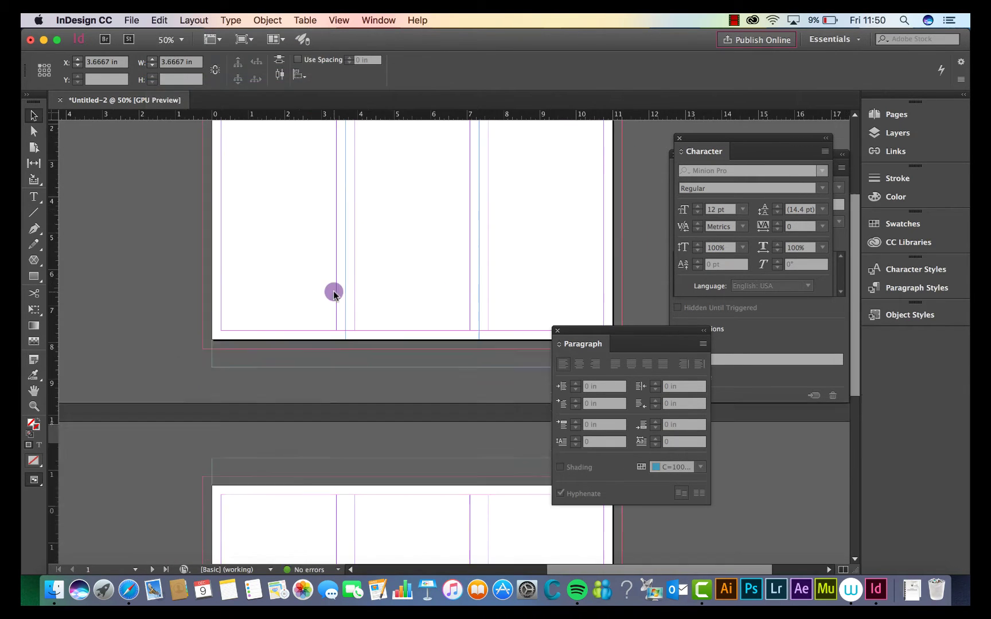
{"action": "scroll", "coordinate": [327, 338], "scroll_direction": "down", "scroll_amount": 5}
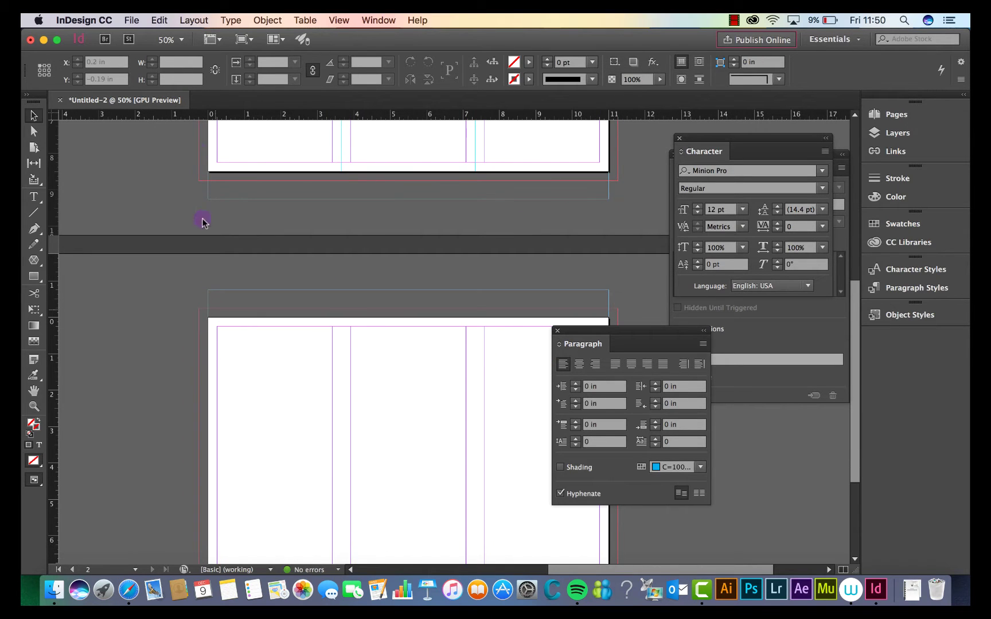
{"action": "left_click", "coordinate": [159, 20]}
{"action": "left_click", "coordinate": [178, 132]}
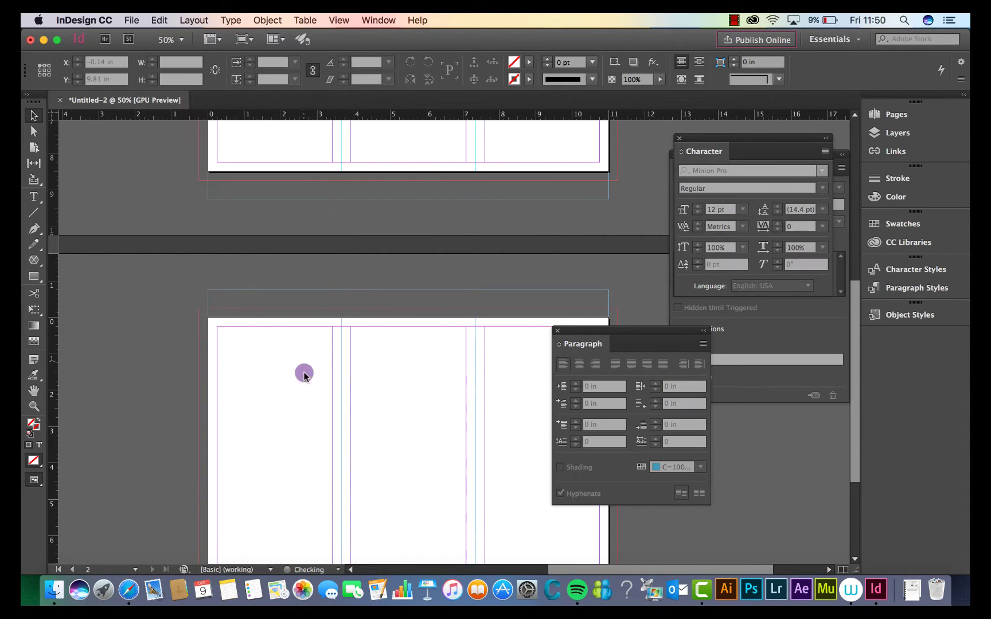
- Examine the margin, bleed and slug boundaries around page 1, from its upper edge down to its lower edge
{"action": "scroll", "coordinate": [299, 387], "scroll_direction": "up", "scroll_amount": 5}
{"action": "scroll", "coordinate": [300, 387], "scroll_direction": "down", "scroll_amount": 1}
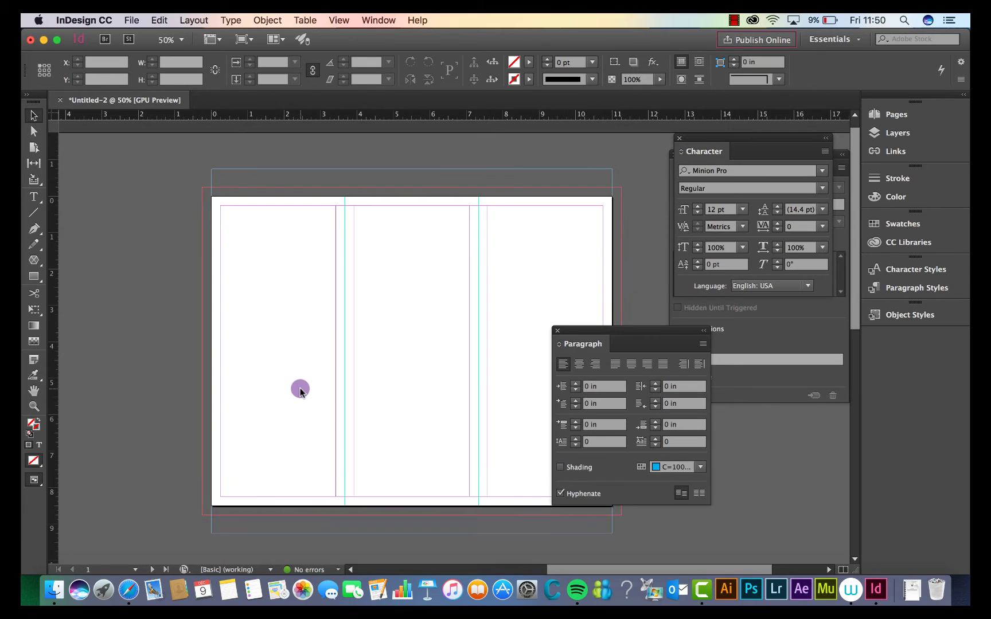
{"action": "key", "text": "super+equal"}
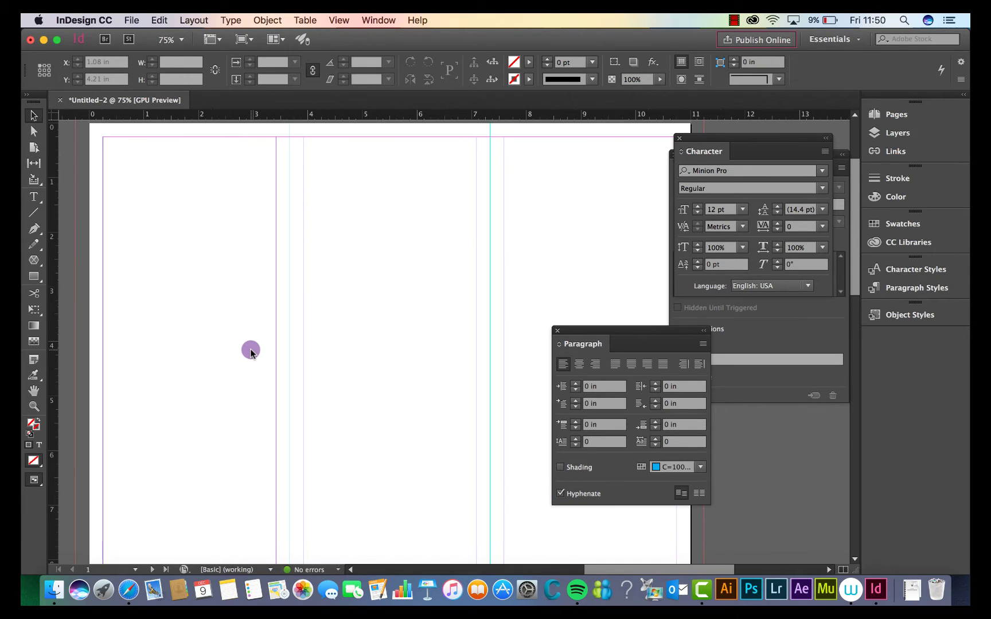
{"action": "scroll", "coordinate": [250, 352], "scroll_direction": "up", "scroll_amount": 2}
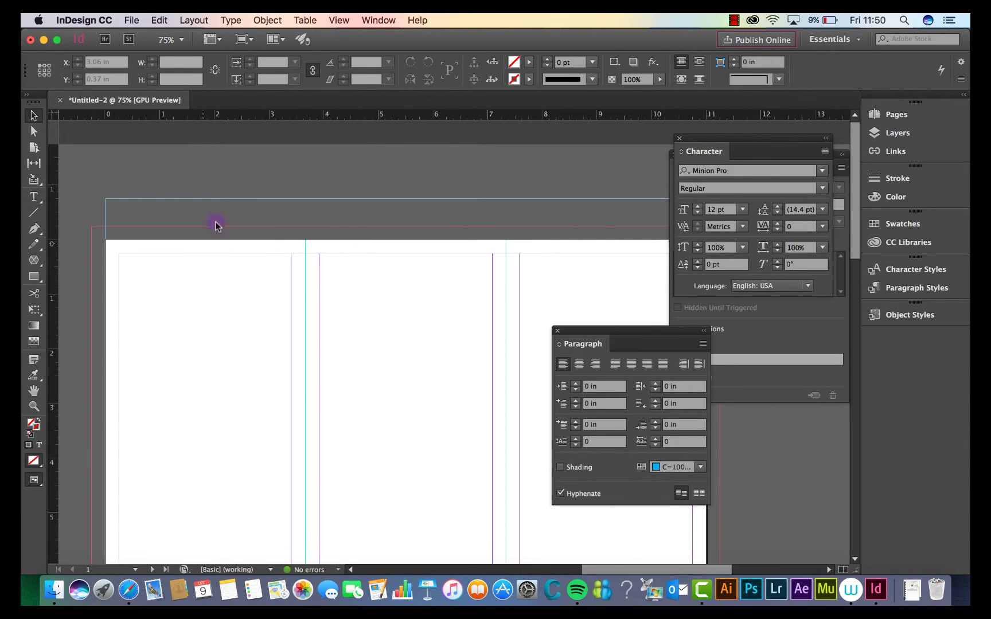
{"action": "scroll", "coordinate": [167, 297], "scroll_direction": "left", "scroll_amount": 1}
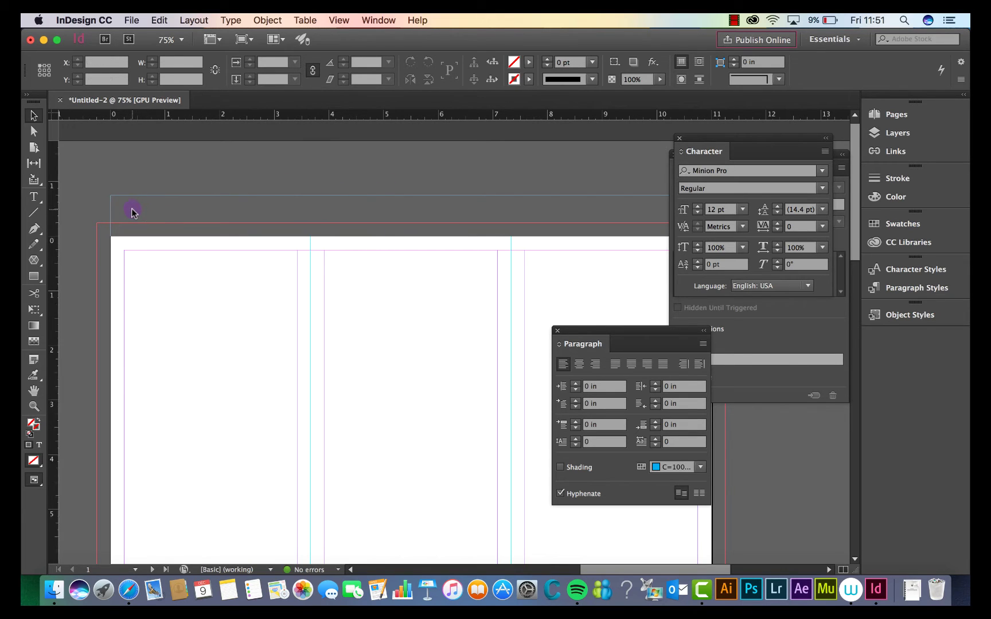
{"action": "scroll", "coordinate": [104, 317], "scroll_direction": "down", "scroll_amount": 1}
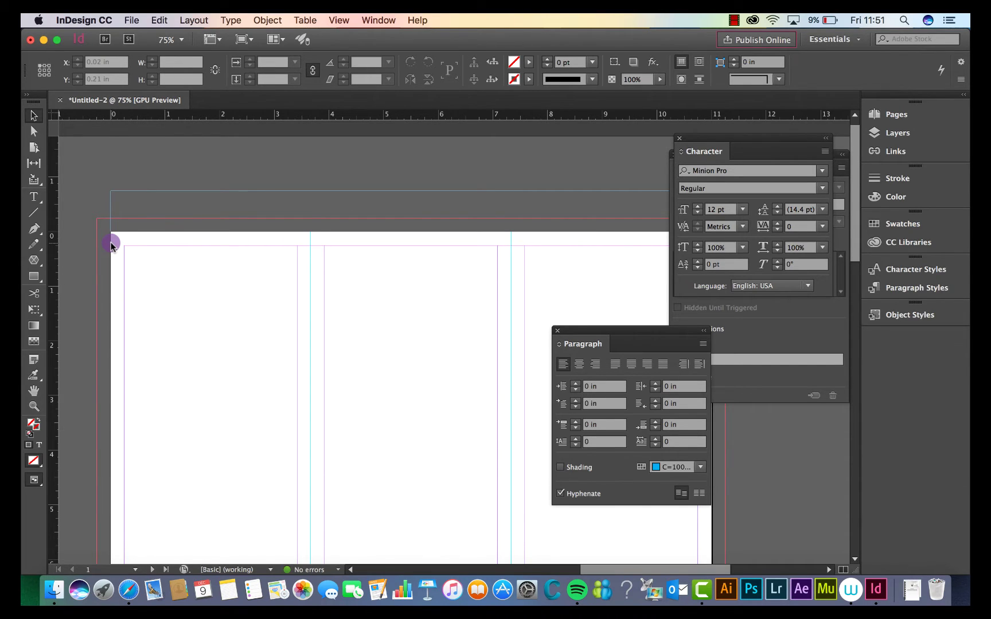
{"action": "scroll", "coordinate": [145, 260], "scroll_direction": "down", "scroll_amount": 3}
{"action": "scroll", "coordinate": [145, 259], "scroll_direction": "down", "scroll_amount": 2}
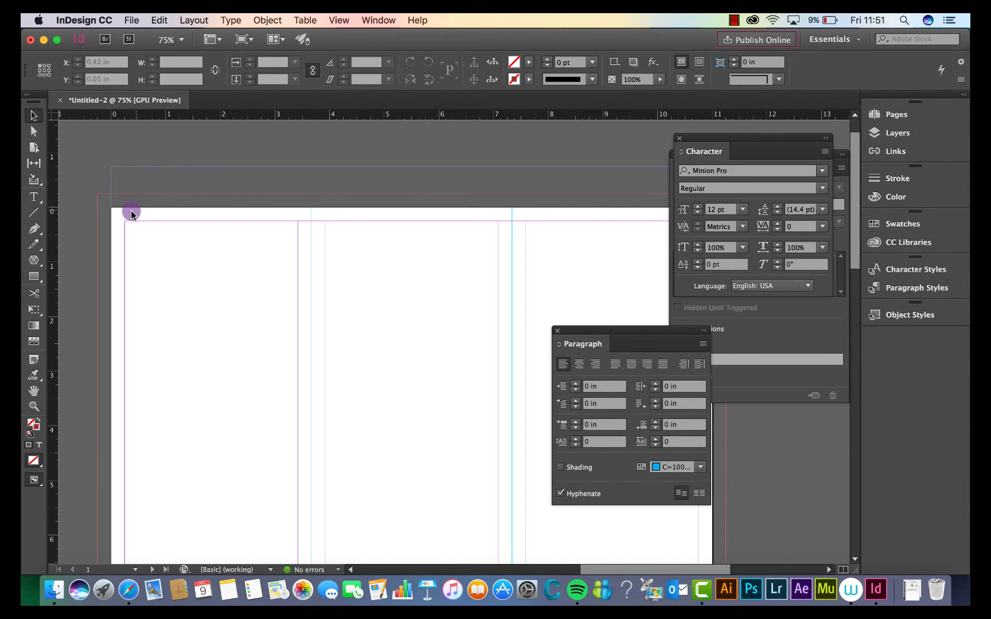
{"action": "scroll", "coordinate": [115, 261], "scroll_direction": "down", "scroll_amount": 5}
{"action": "scroll", "coordinate": [109, 453], "scroll_direction": "down", "scroll_amount": 10}
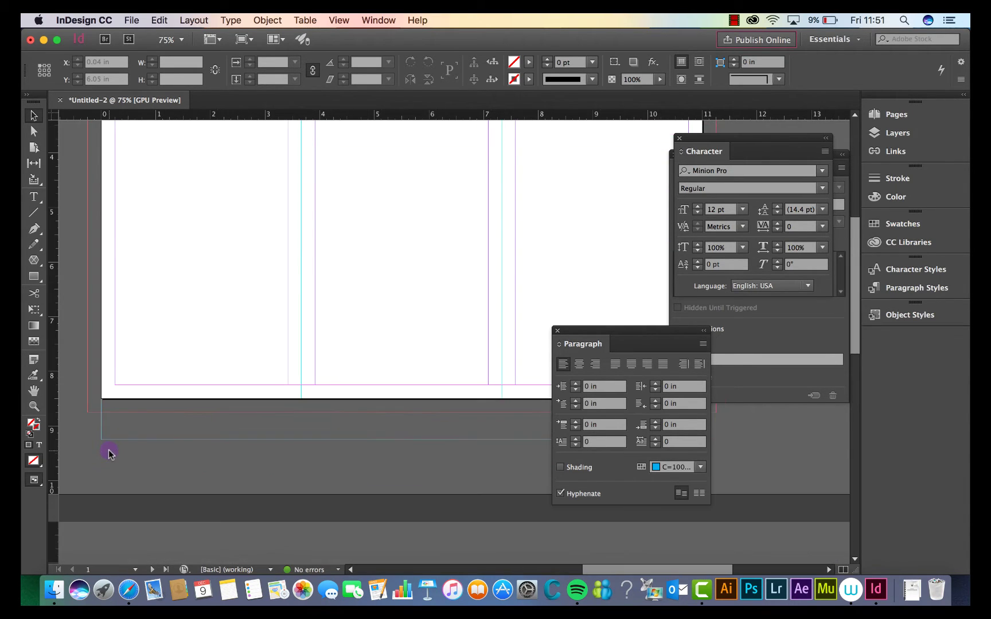
- Draw a vertical 0.5 in line above page 1 with the Pen tool, from slug edge to bleed edge over the first fold guide
{"action": "scroll", "coordinate": [109, 450], "scroll_direction": "up", "scroll_amount": 15}
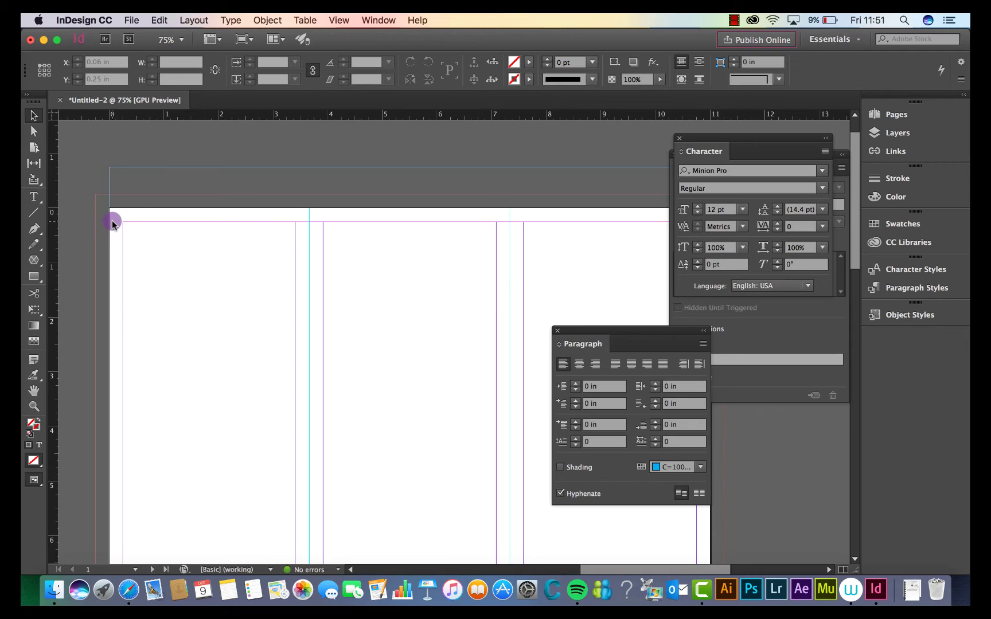
{"action": "scroll", "coordinate": [111, 224], "scroll_direction": "up", "scroll_amount": 2}
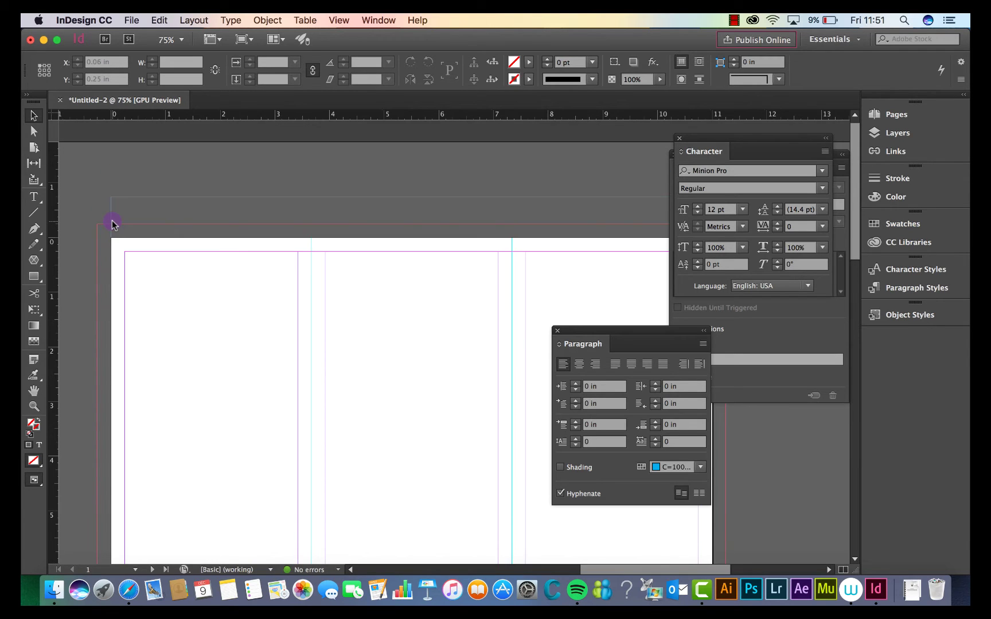
{"action": "scroll", "coordinate": [112, 224], "scroll_direction": "right", "scroll_amount": 2}
{"action": "left_click", "coordinate": [34, 228]}
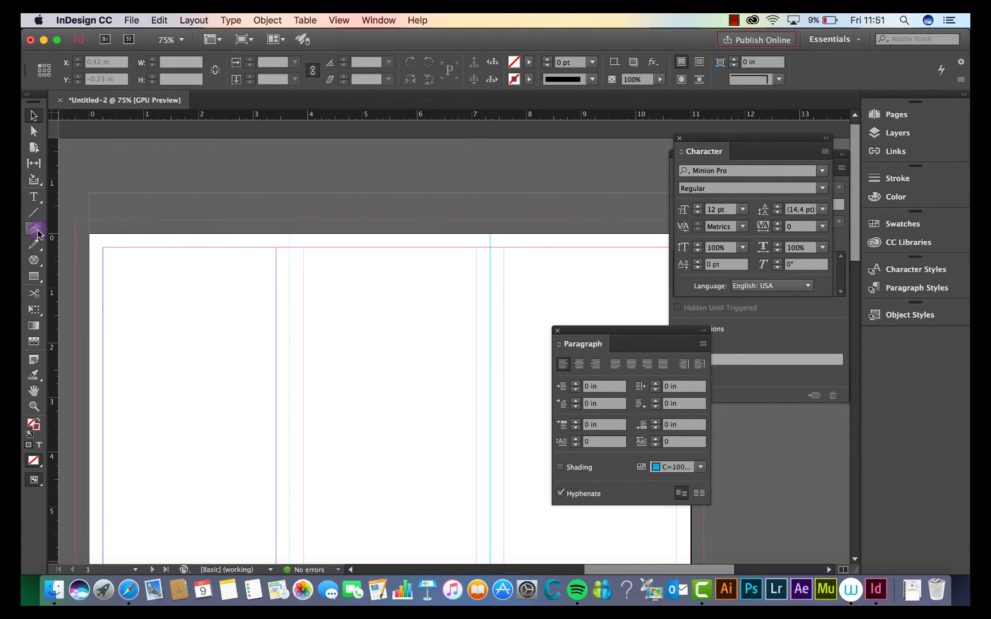
{"action": "left_click", "coordinate": [290, 193]}
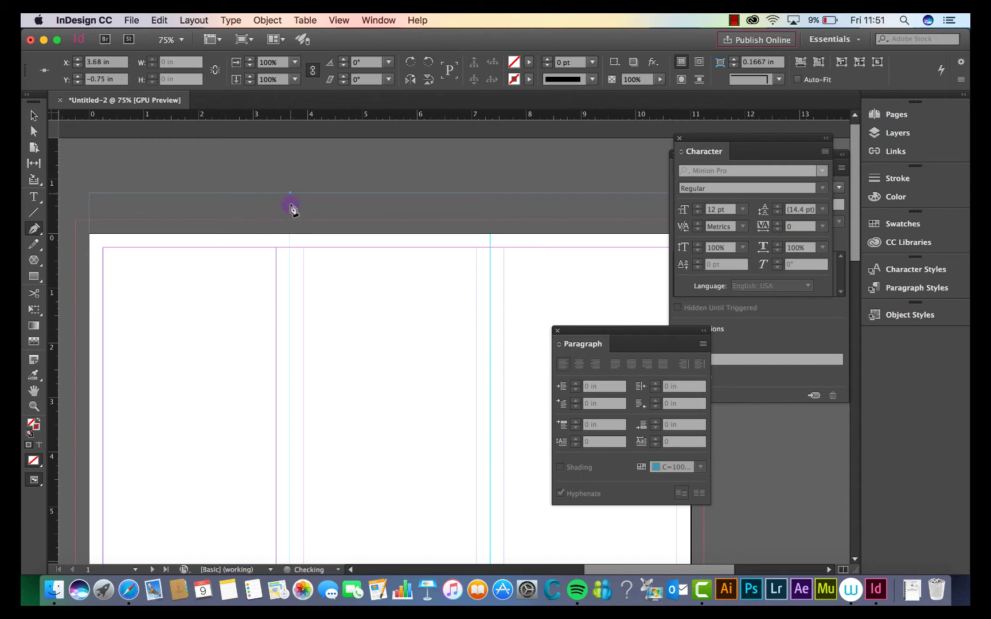
{"action": "left_click", "coordinate": [290, 220]}
{"action": "key", "text": "v"}
{"action": "left_click", "coordinate": [308, 209]}
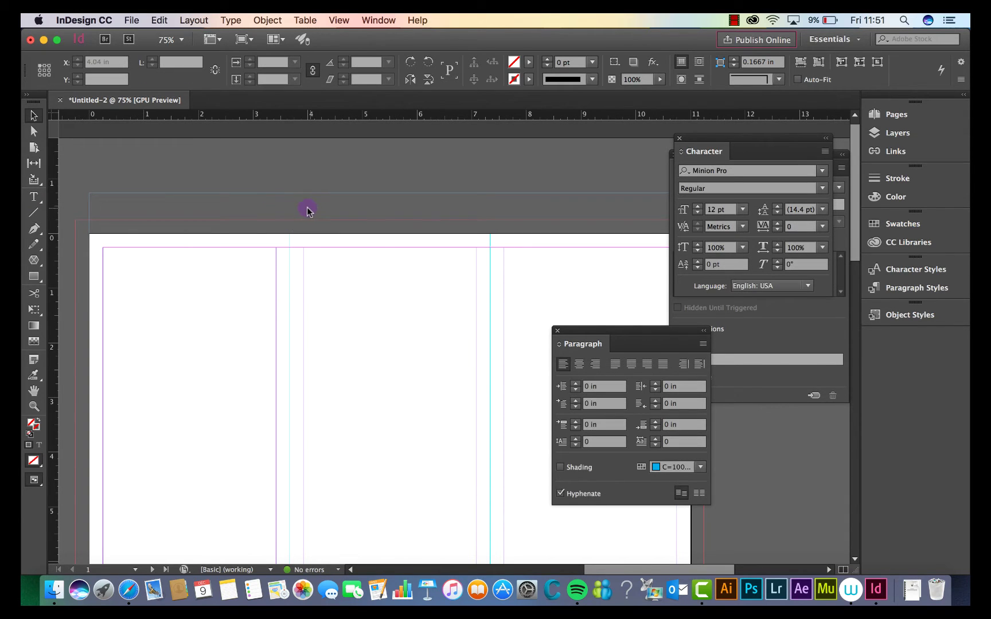
- Set the stroke weight of the short vertical line above page 1 to 0.5 pt
{"action": "left_click", "coordinate": [290, 209]}
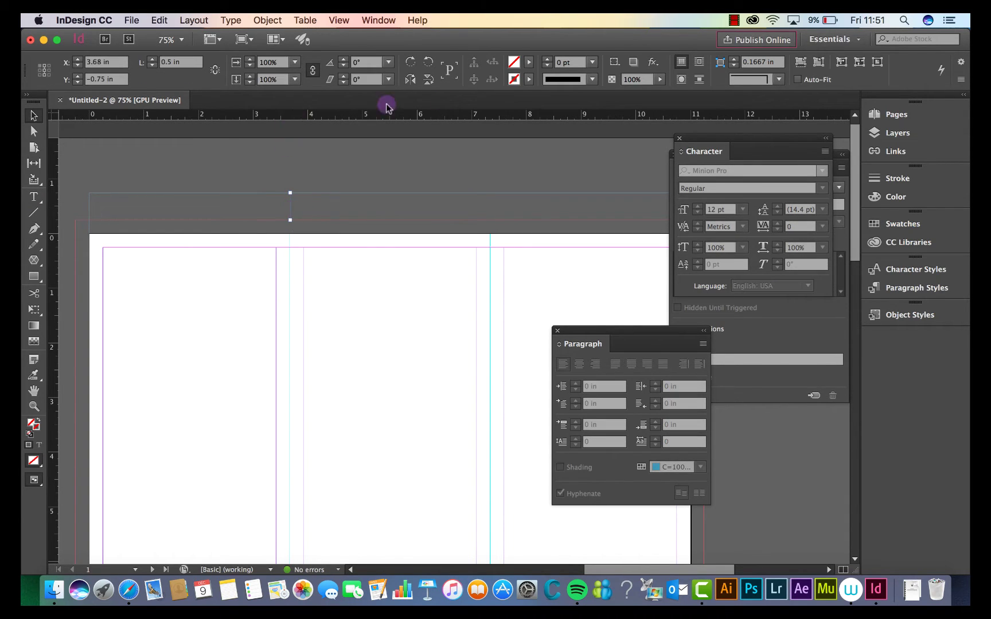
{"action": "left_click", "coordinate": [304, 211]}
{"action": "left_click", "coordinate": [284, 207]}
{"action": "left_click", "coordinate": [379, 20]}
{"action": "left_click", "coordinate": [437, 256]}
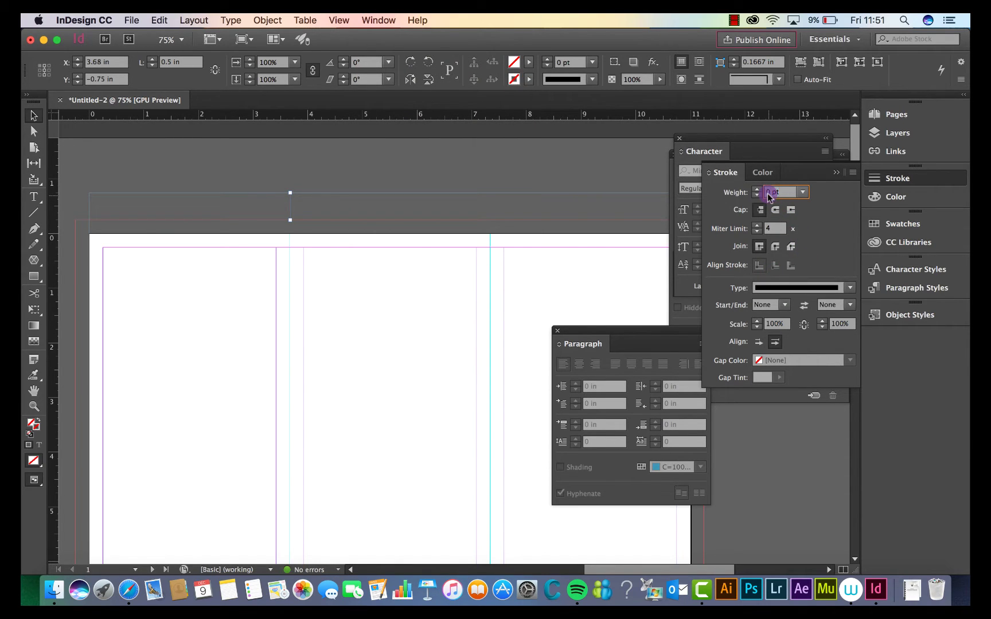
{"action": "key", "text": "Tab"}
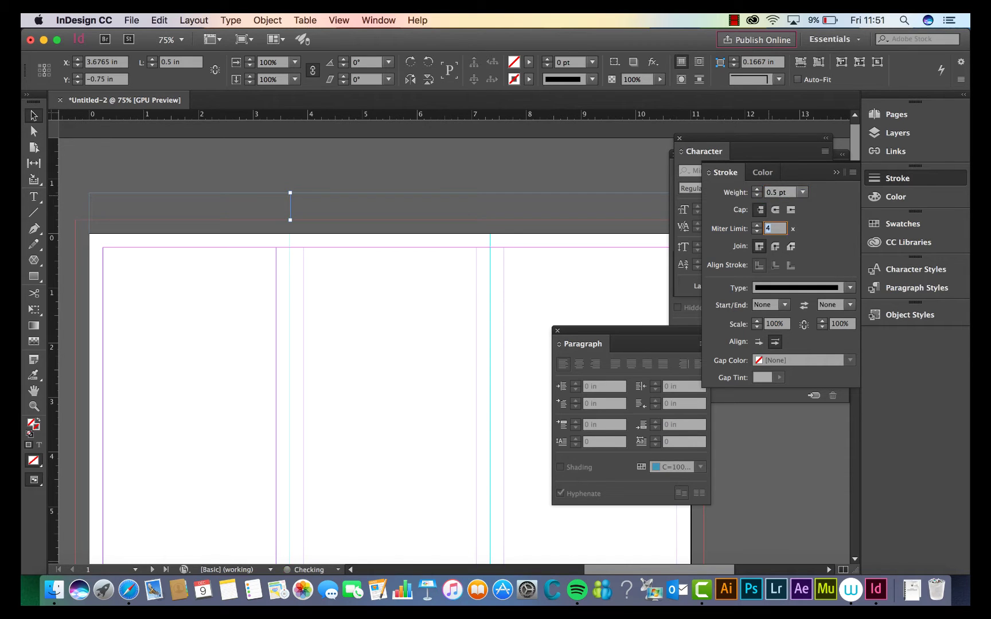
{"action": "key", "text": "Tab"}
- Change the line's stroke type to Dashed with a 5 pt dash and a 2 pt gap
{"action": "left_click", "coordinate": [768, 305]}
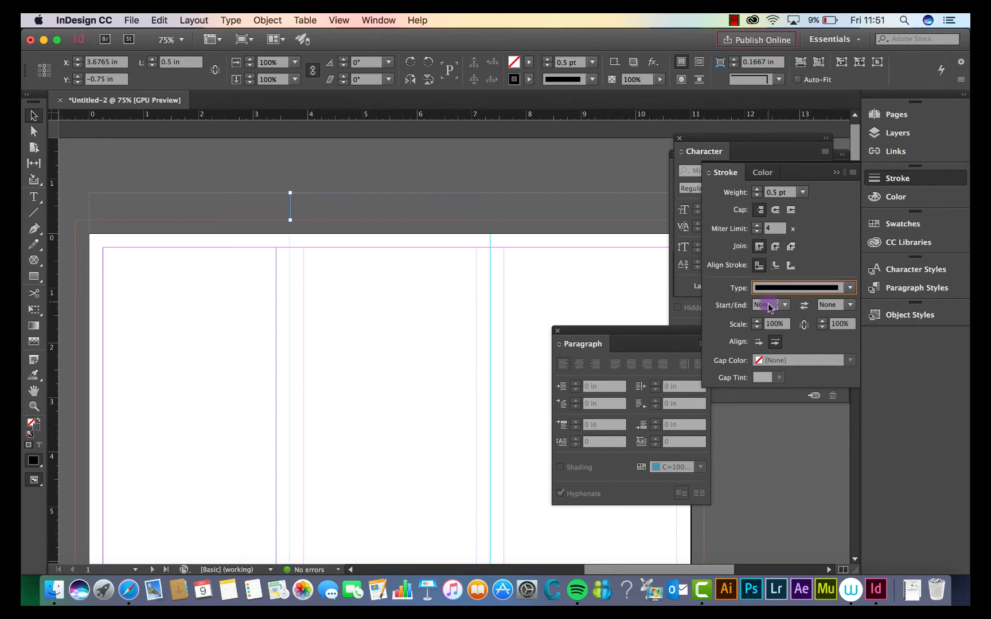
{"action": "left_click", "coordinate": [776, 295]}
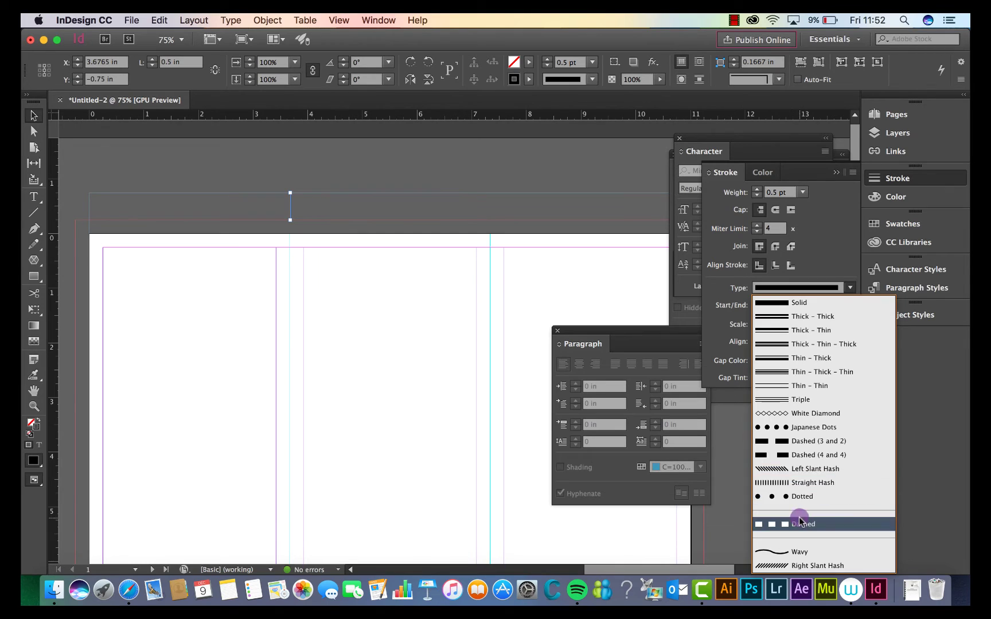
{"action": "left_click", "coordinate": [799, 518]}
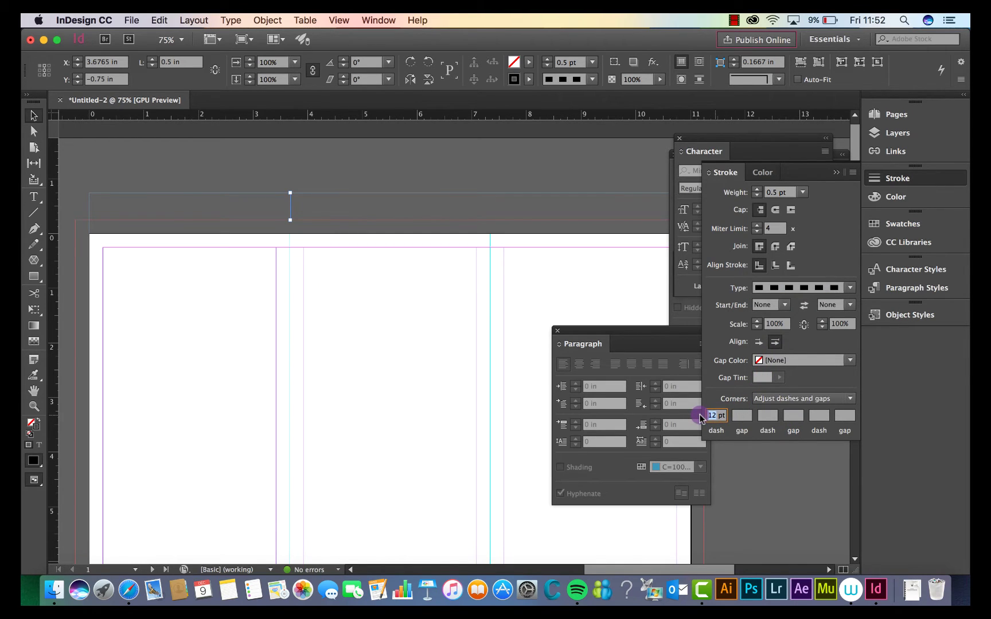
{"action": "left_click", "coordinate": [795, 293]}
{"action": "left_click", "coordinate": [813, 524]}
{"action": "key", "text": "Tab"}
{"action": "type", "text": "2"}
{"action": "key", "text": "Tab"}
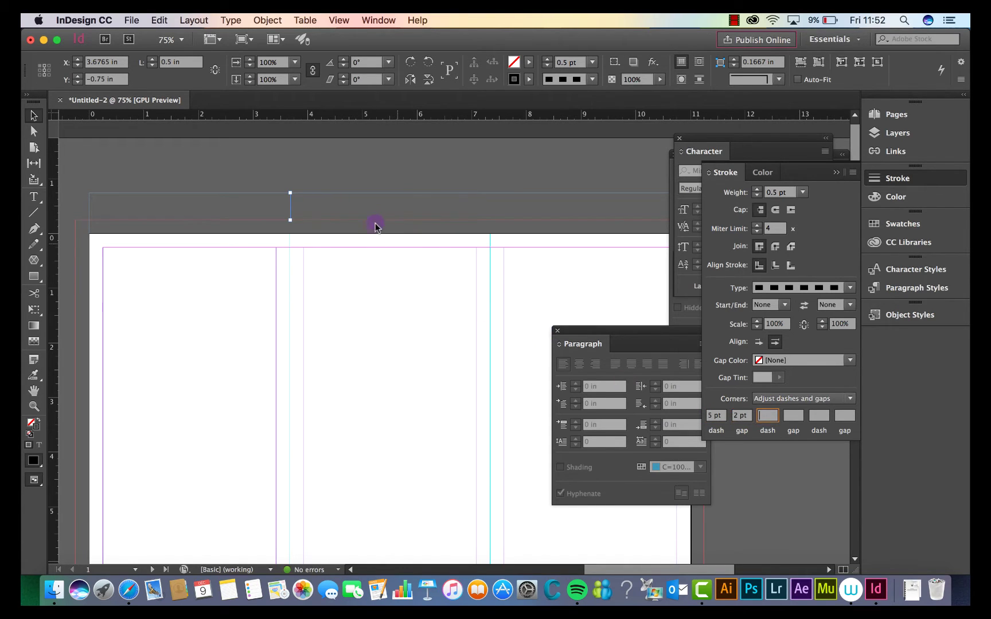
- Apply the [Registration] swatch to the stroke of the dashed fold mark
{"action": "left_click", "coordinate": [367, 222]}
{"action": "left_click", "coordinate": [290, 206]}
{"action": "left_click", "coordinate": [528, 79]}
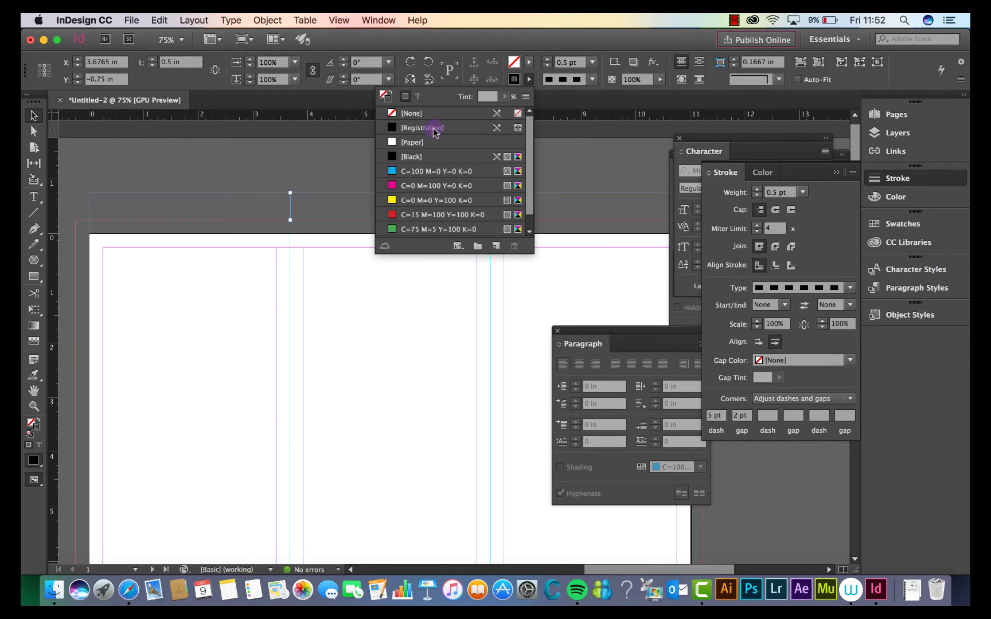
{"action": "left_click", "coordinate": [433, 128]}
{"action": "left_click", "coordinate": [313, 192]}
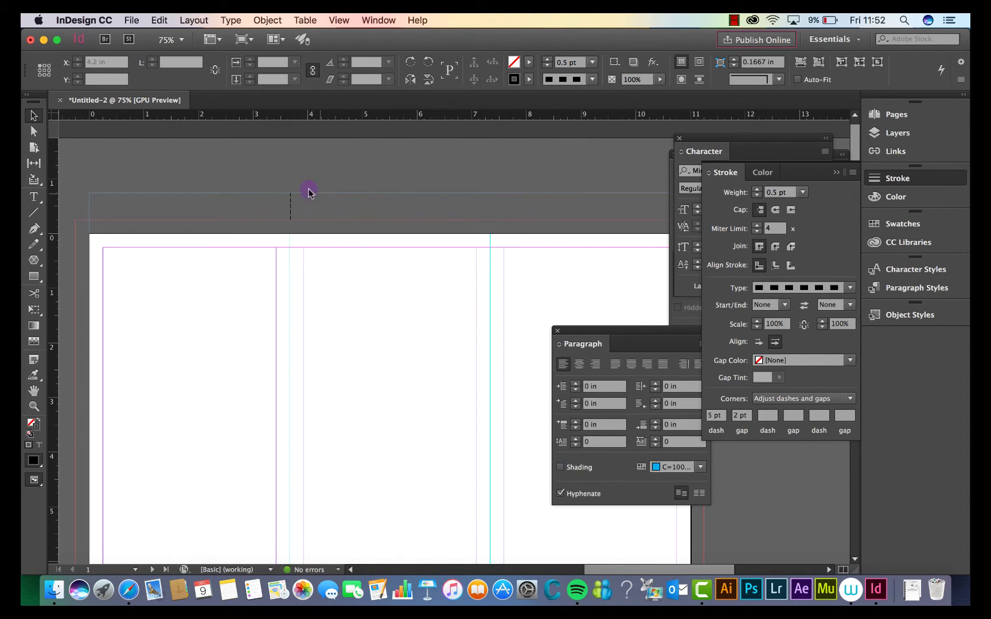
- Set the fold mark's X position to 3.6667 in so it matches the first fold guide
{"action": "left_click", "coordinate": [290, 199]}
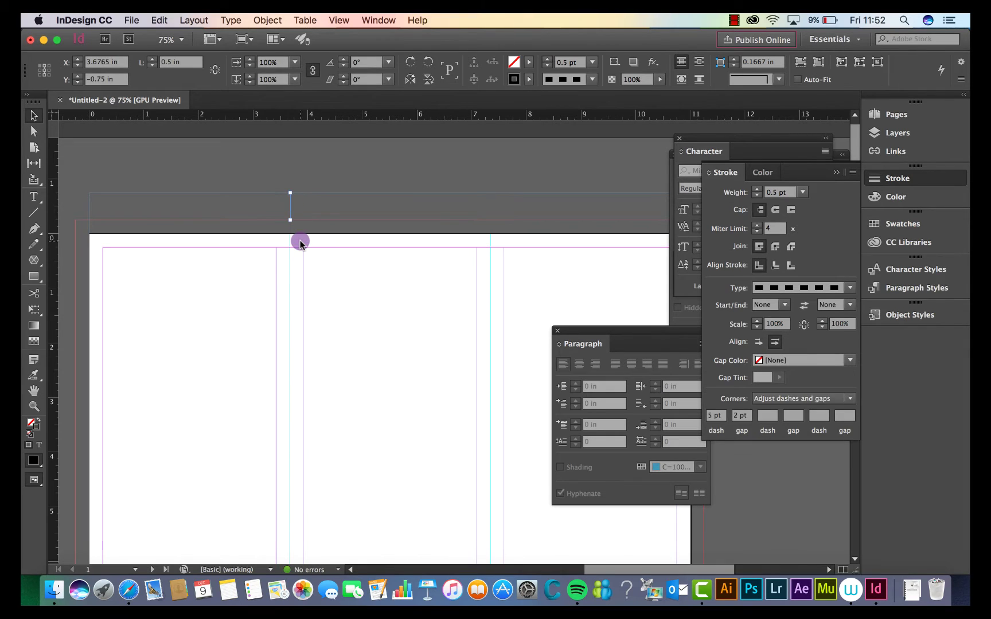
{"action": "left_click", "coordinate": [289, 258]}
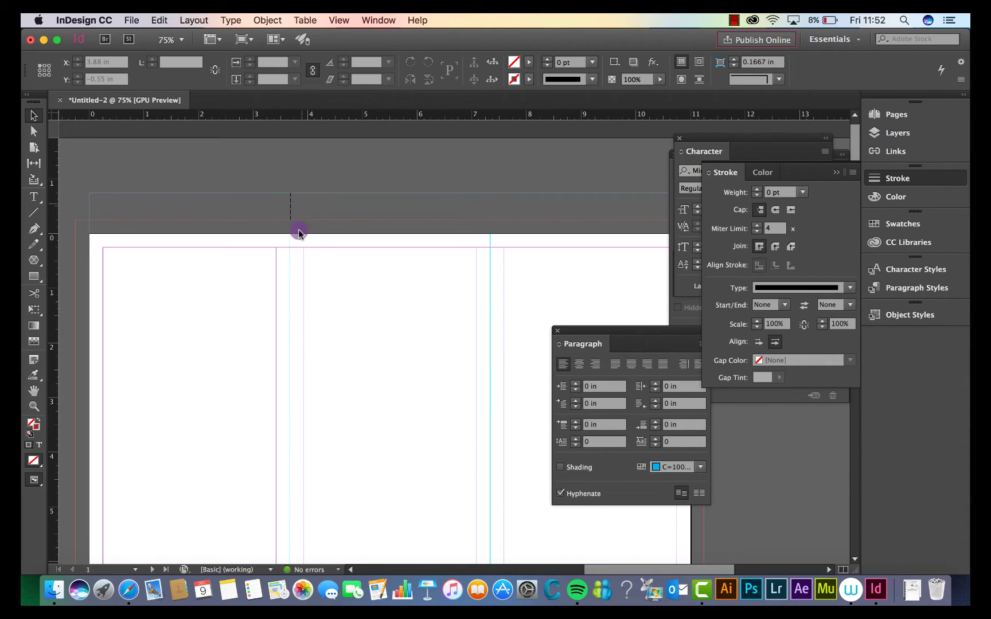
{"action": "left_click", "coordinate": [289, 260]}
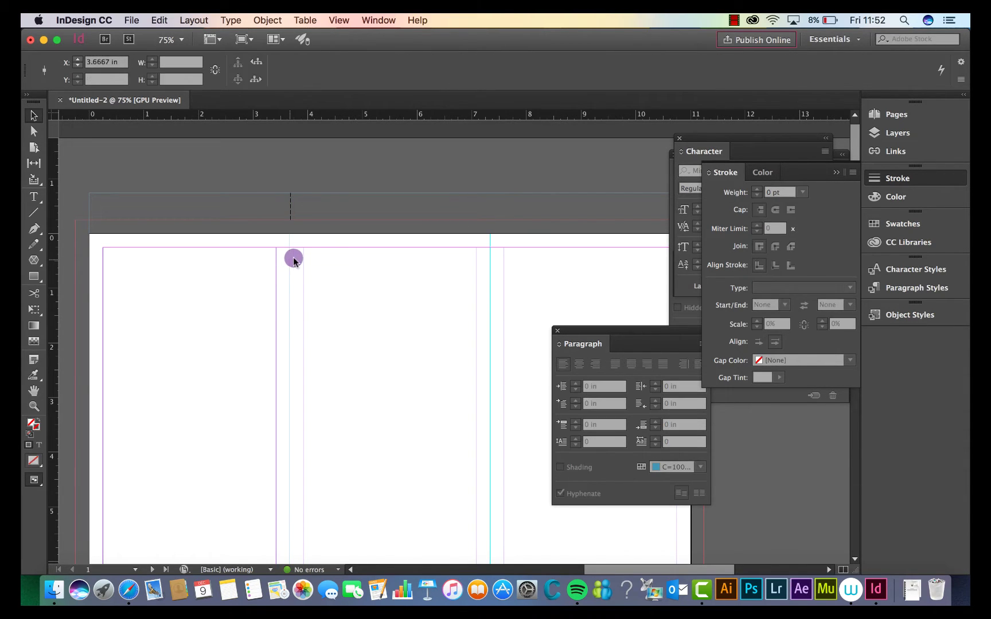
{"action": "left_click", "coordinate": [290, 262]}
{"action": "left_click", "coordinate": [290, 262]}
{"action": "left_click", "coordinate": [119, 113]}
{"action": "left_click", "coordinate": [114, 63]}
{"action": "left_click_drag", "start_coordinate": [275, 183], "coordinate": [292, 204]}
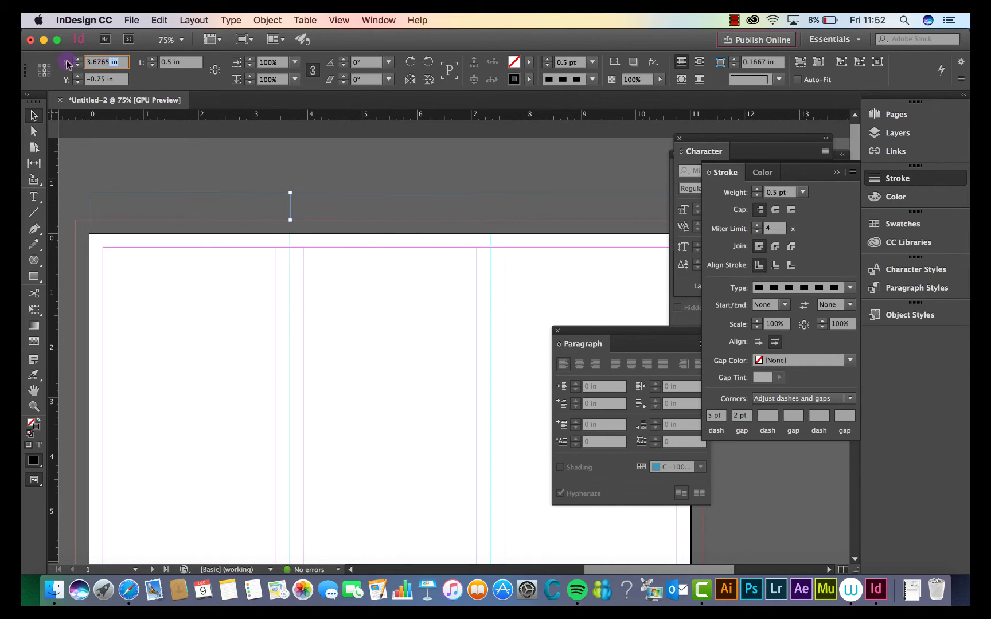
{"action": "left_click_drag", "start_coordinate": [68, 65], "coordinate": [23, 61]}
{"action": "left_click", "coordinate": [367, 213]}
- Copy the fold mark, paste it in place and move the copy across to the second fold guide
{"action": "left_click", "coordinate": [291, 209]}
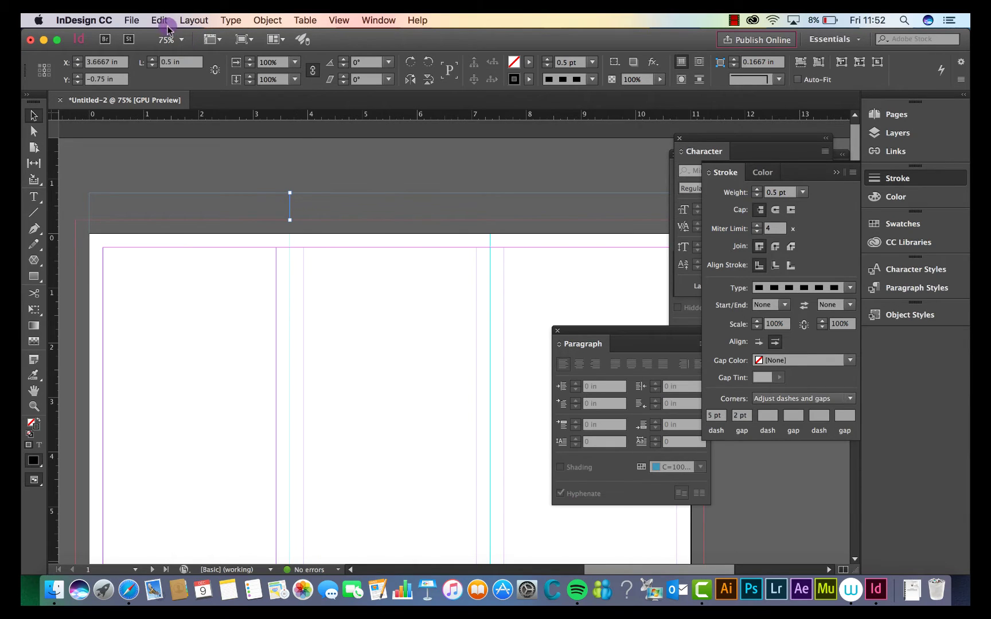
{"action": "left_click", "coordinate": [159, 20]}
{"action": "left_click", "coordinate": [170, 82]}
{"action": "left_click", "coordinate": [159, 20]}
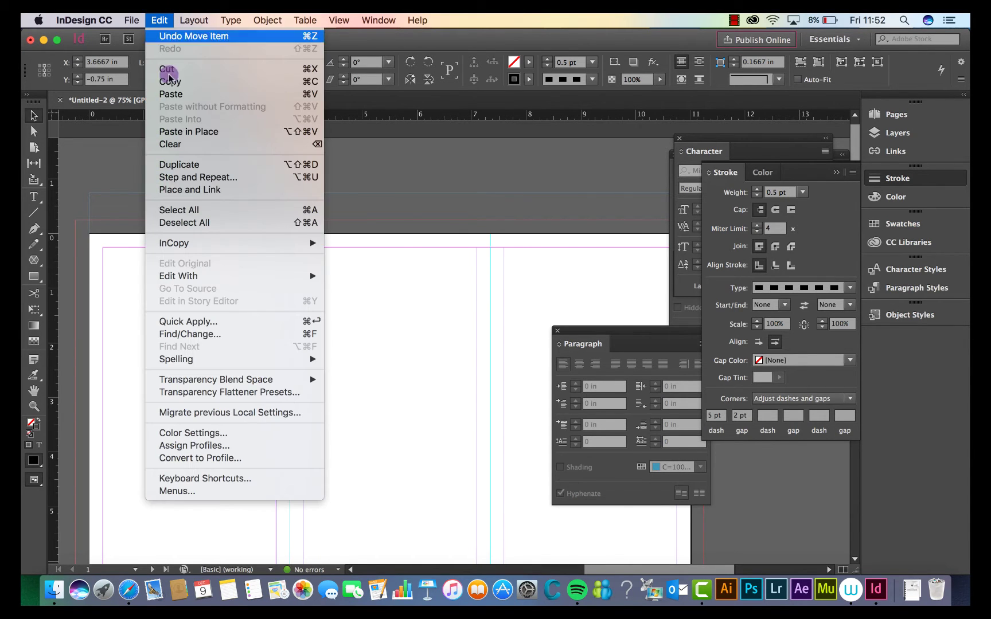
{"action": "left_click", "coordinate": [188, 132]}
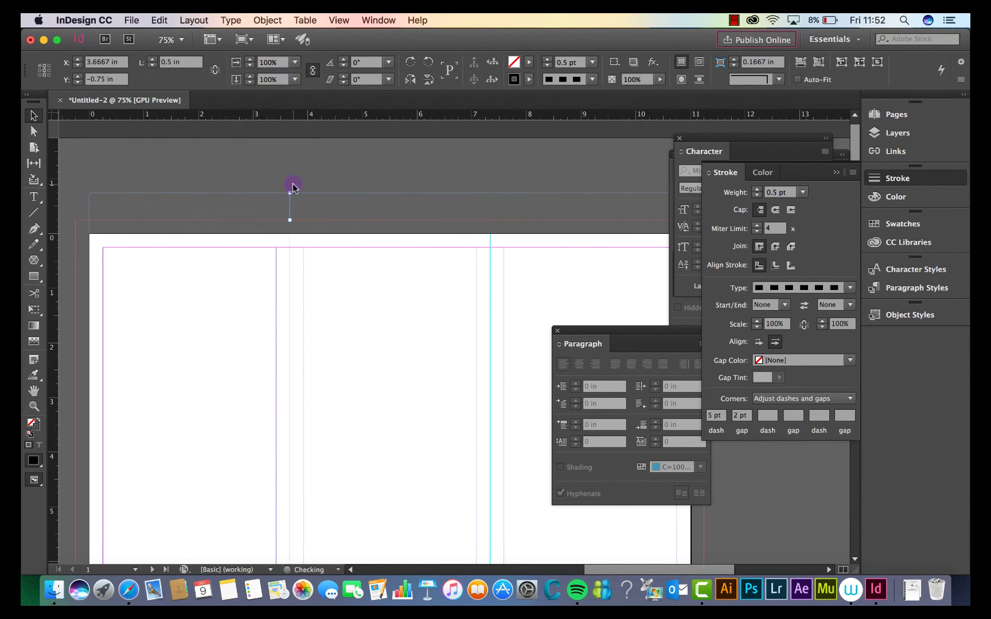
{"action": "left_click", "coordinate": [318, 174]}
{"action": "left_click", "coordinate": [290, 203]}
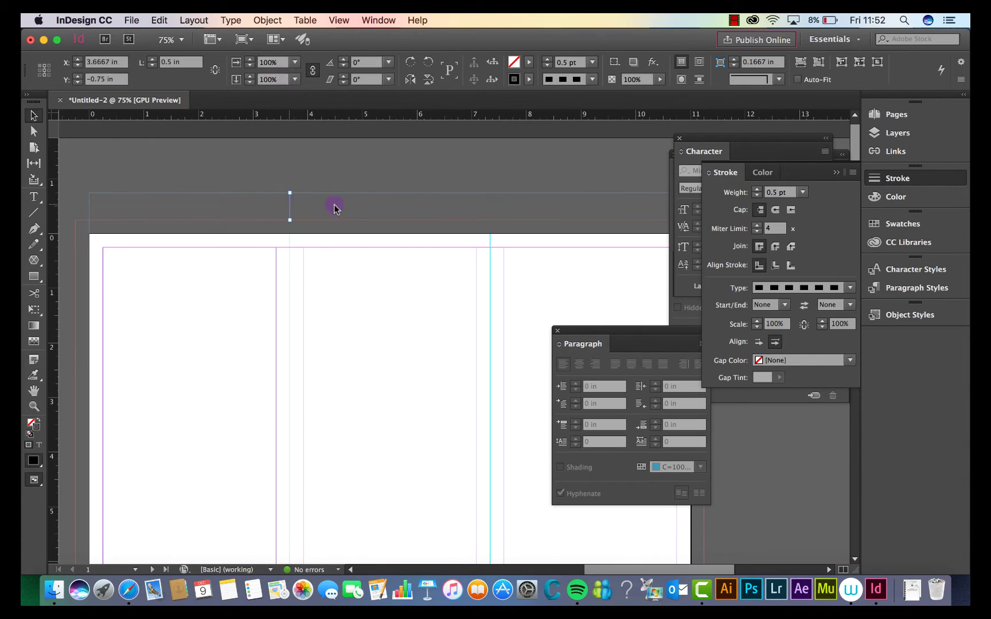
{"action": "left_click", "coordinate": [305, 207]}
{"action": "left_click_drag", "start_coordinate": [289, 206], "coordinate": [491, 210]}
{"action": "left_click", "coordinate": [524, 278]}
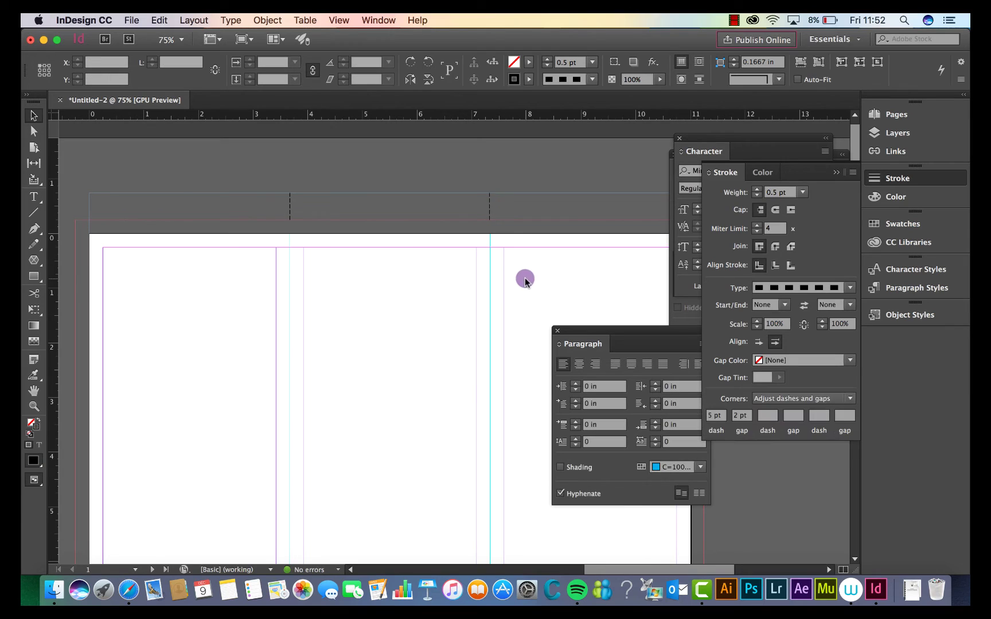
- Set the second fold mark's X position to 7.3333 in, matching the second fold guide
{"action": "left_click", "coordinate": [490, 283]}
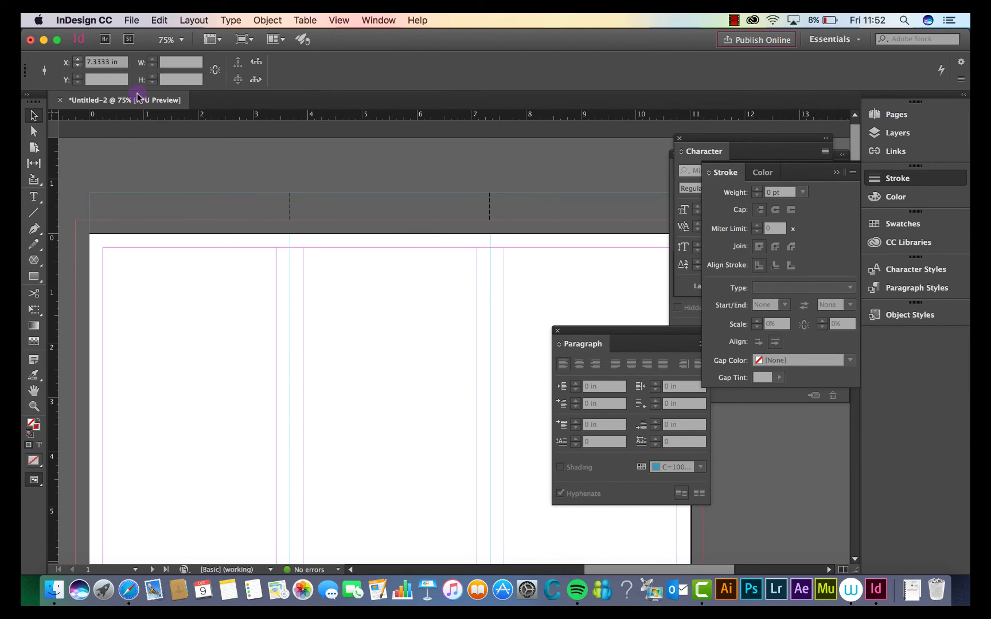
{"action": "double_click", "coordinate": [106, 61]}
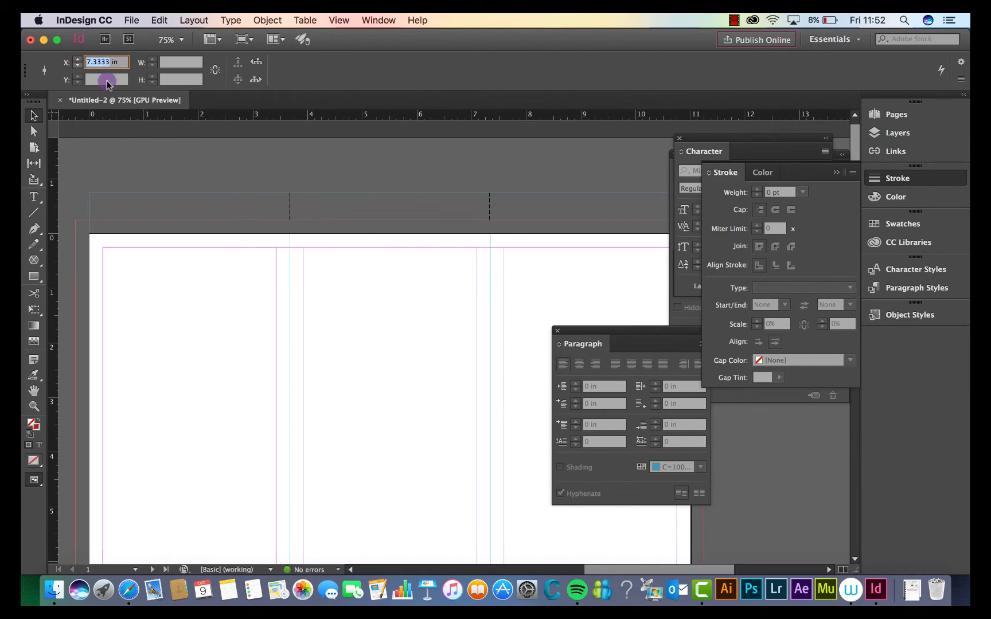
{"action": "left_click", "coordinate": [416, 177]}
{"action": "left_click", "coordinate": [490, 213]}
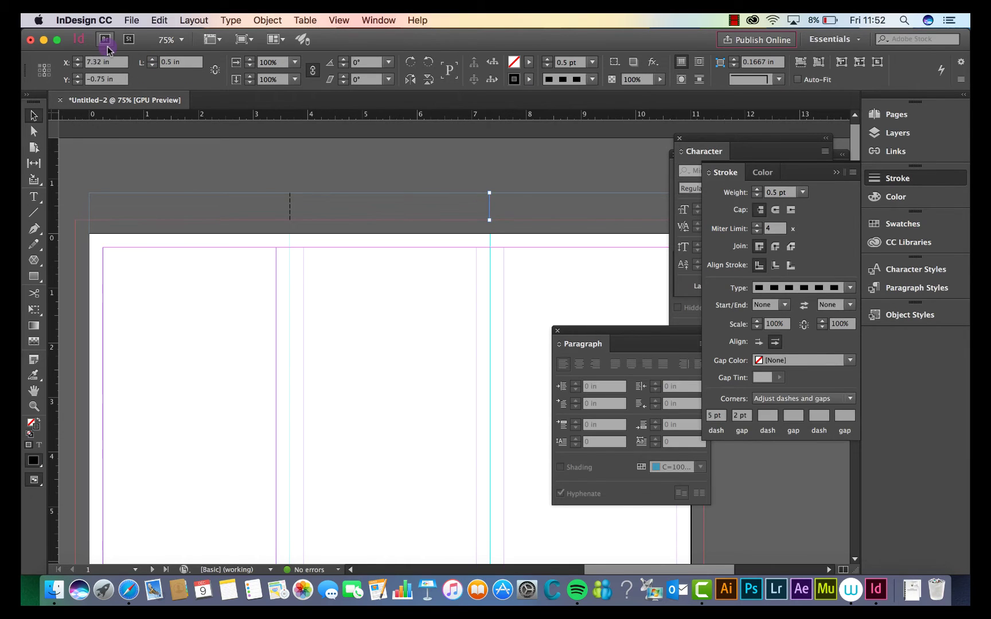
{"action": "double_click", "coordinate": [83, 62]}
{"action": "left_click", "coordinate": [410, 250]}
- Try to duplicate both fold marks in place and move the pair straight down into the slug beneath page 1
{"action": "scroll", "coordinate": [398, 349], "scroll_direction": "down", "scroll_amount": 5}
{"action": "scroll", "coordinate": [398, 349], "scroll_direction": "up", "scroll_amount": 5}
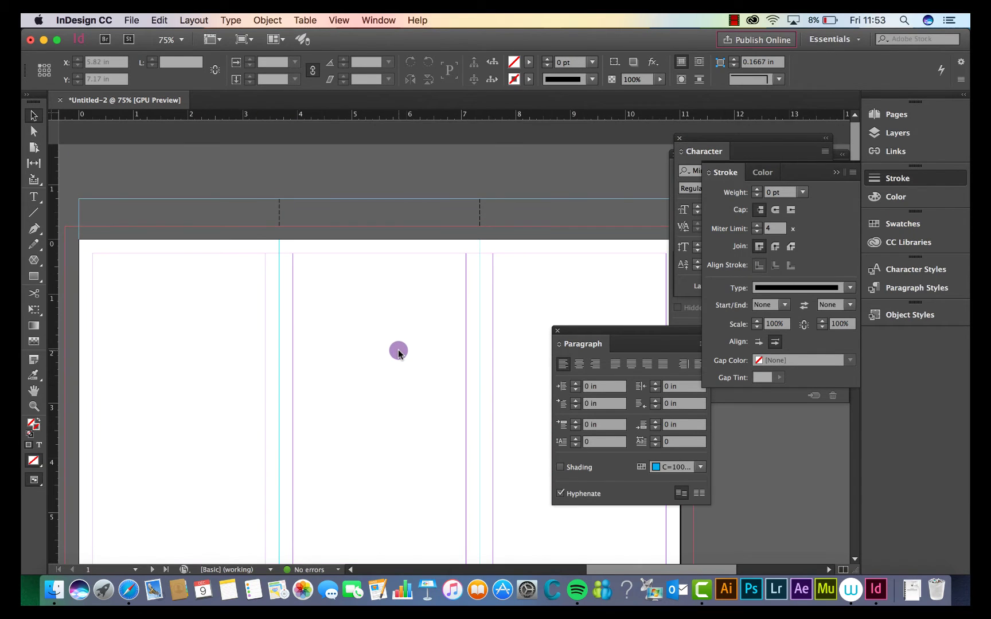
{"action": "left_click_drag", "start_coordinate": [506, 204], "coordinate": [215, 203]}
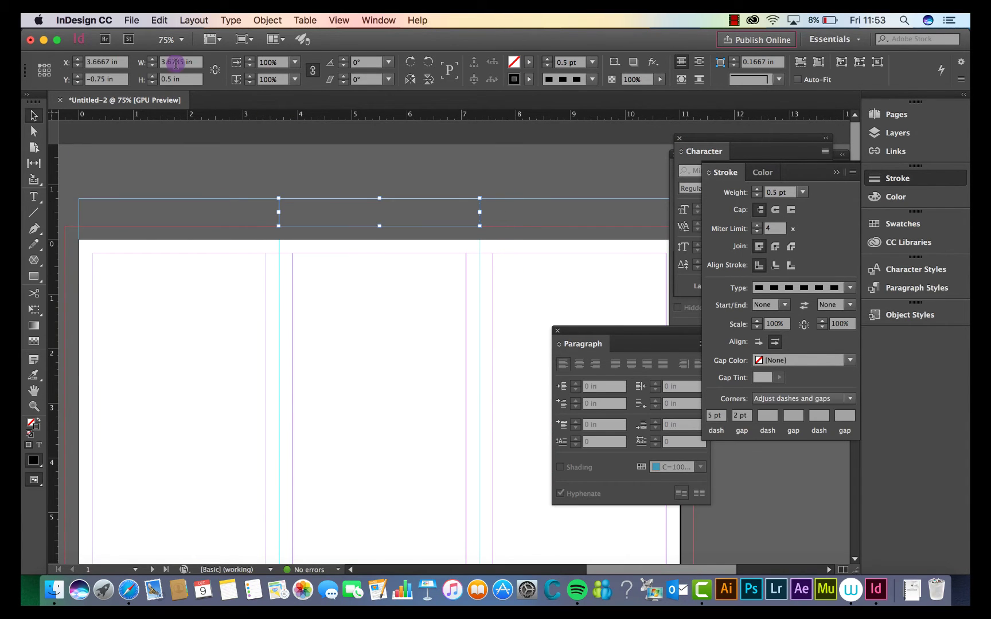
{"action": "left_click", "coordinate": [159, 20]}
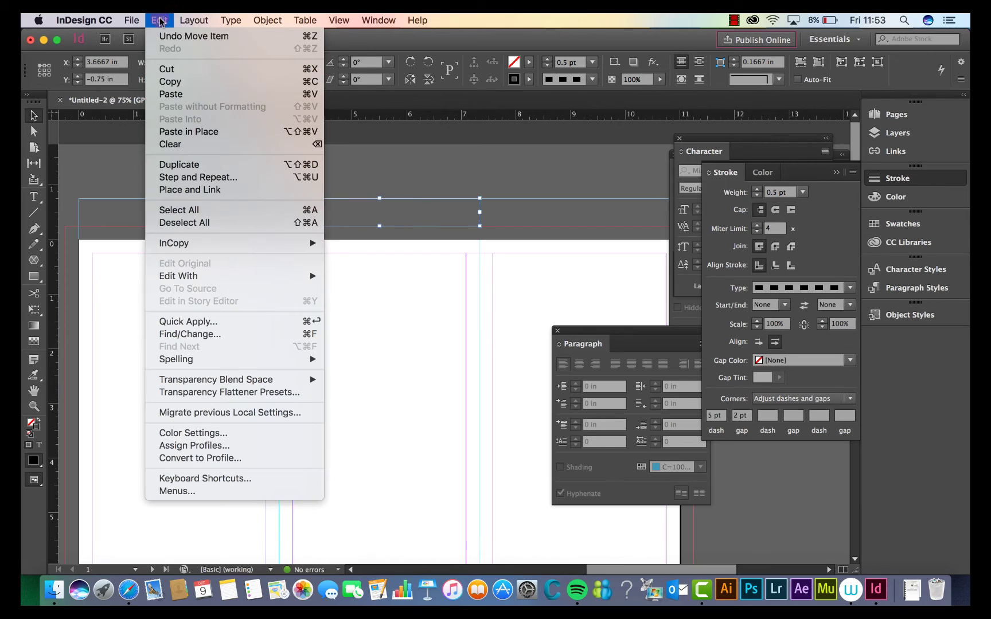
{"action": "left_click", "coordinate": [173, 131]}
{"action": "left_click", "coordinate": [456, 192]}
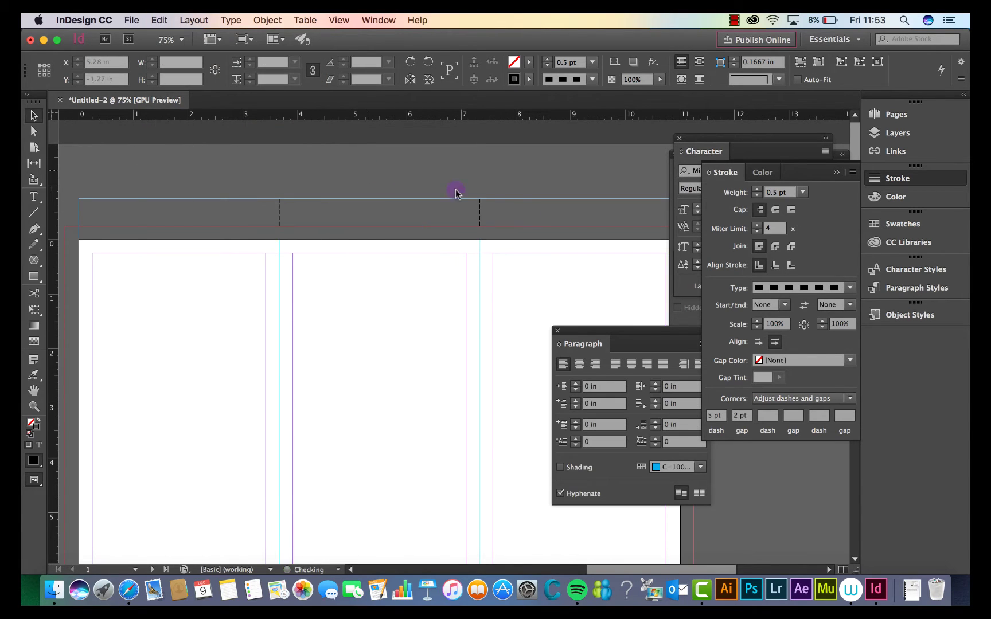
{"action": "left_click", "coordinate": [277, 210]}
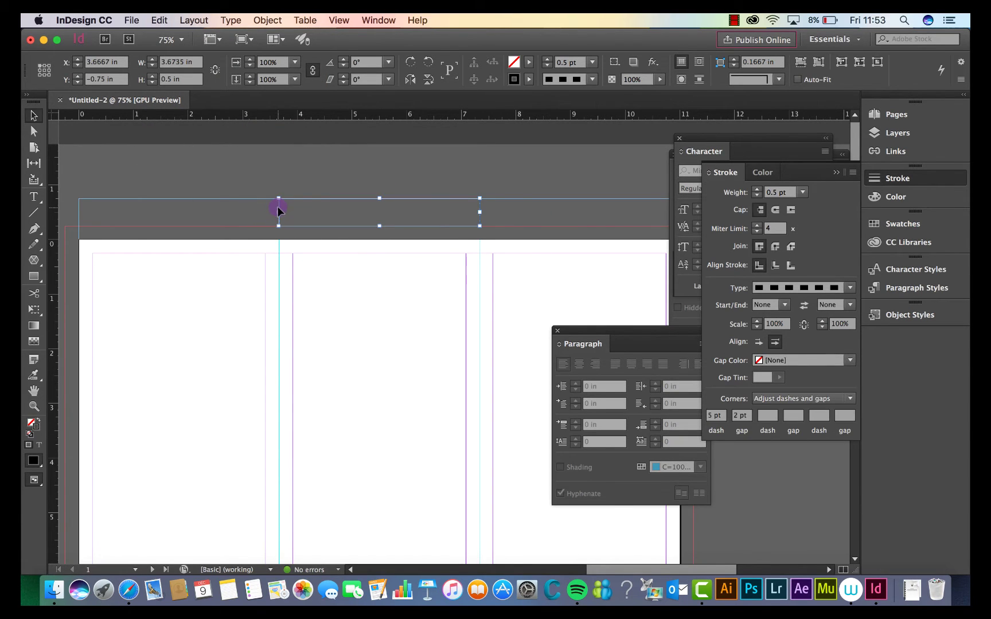
{"action": "left_click_drag", "start_coordinate": [277, 210], "coordinate": [285, 513]}
{"action": "scroll", "coordinate": [285, 513], "scroll_direction": "down", "scroll_amount": 3}
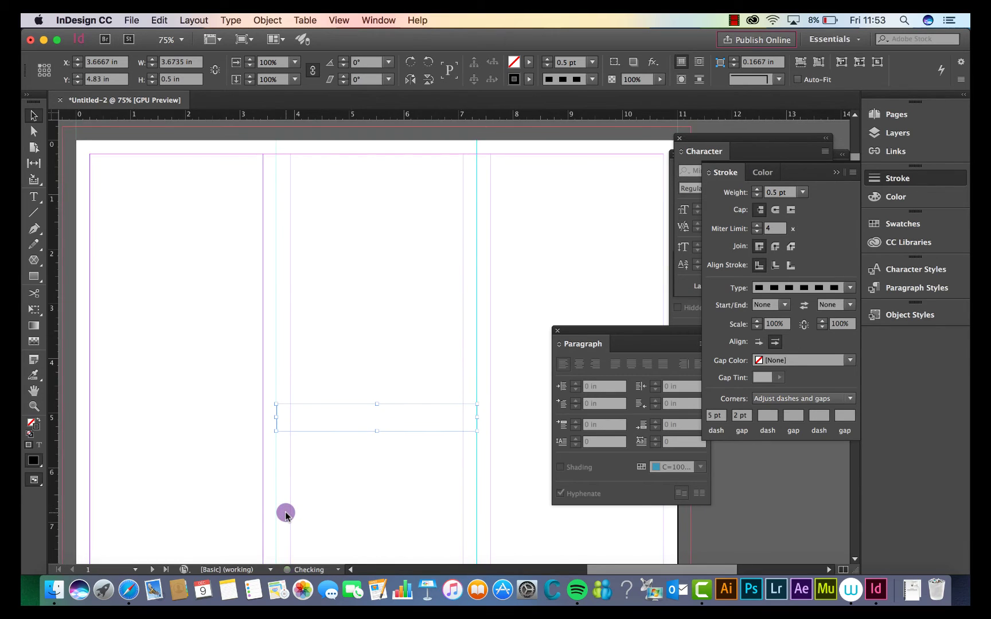
{"action": "scroll", "coordinate": [285, 513], "scroll_direction": "down", "scroll_amount": 5}
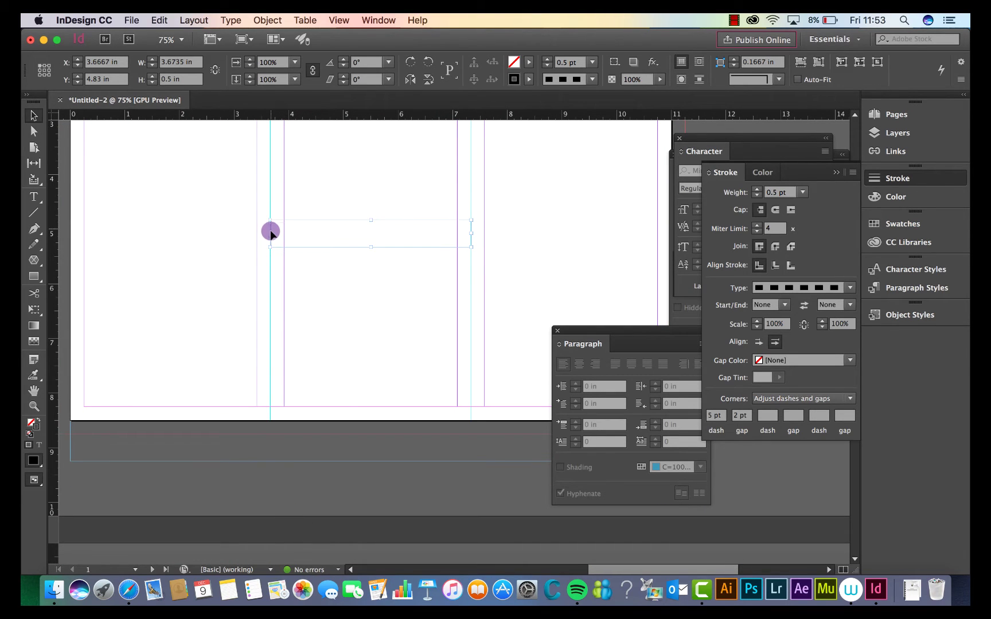
{"action": "mouse_move", "coordinate": [271, 232]}
{"action": "left_mouse_down"}
{"action": "mouse_move", "coordinate": [270, 458]}
{"action": "mouse_move", "coordinate": [270, 449]}
{"action": "left_mouse_up"}
{"action": "left_click", "coordinate": [343, 450]}
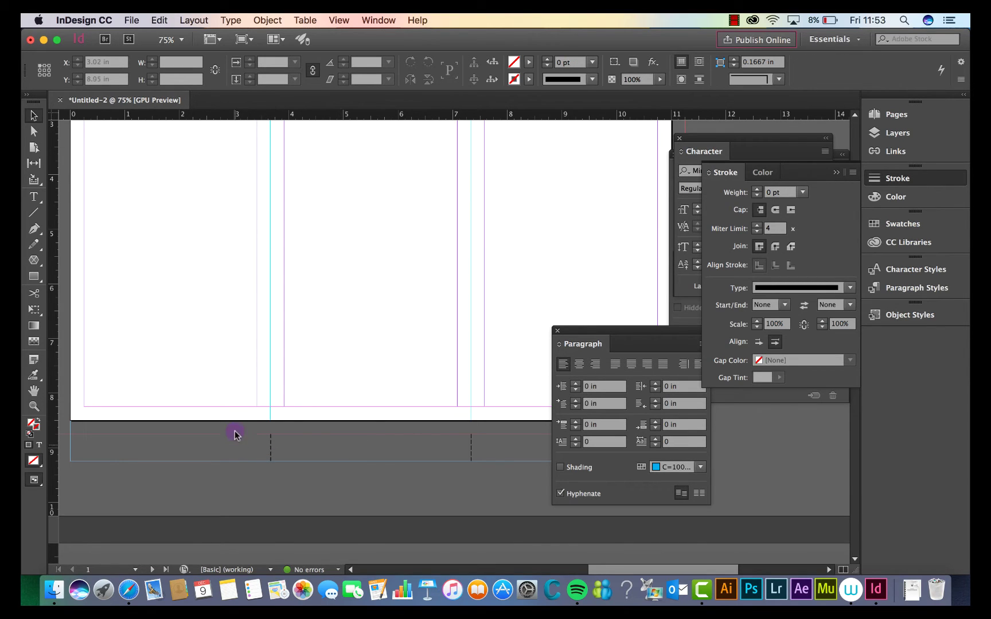
- Undo the last two moves of the duplicated fold mark pair
{"action": "scroll", "coordinate": [235, 434], "scroll_direction": "up", "scroll_amount": 8}
{"action": "key", "text": "super+z"}
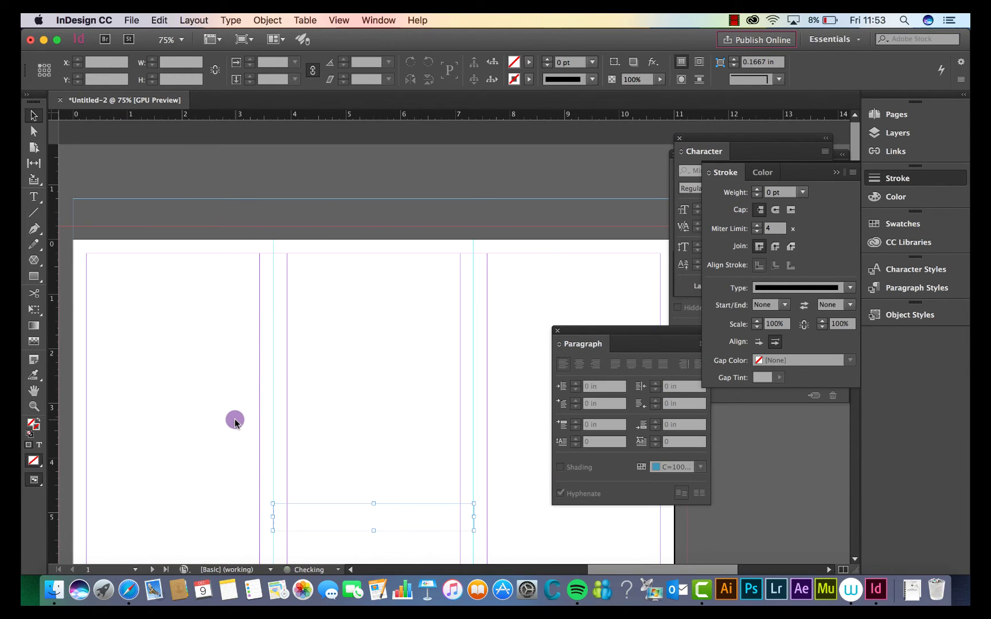
{"action": "key", "text": "super+z"}
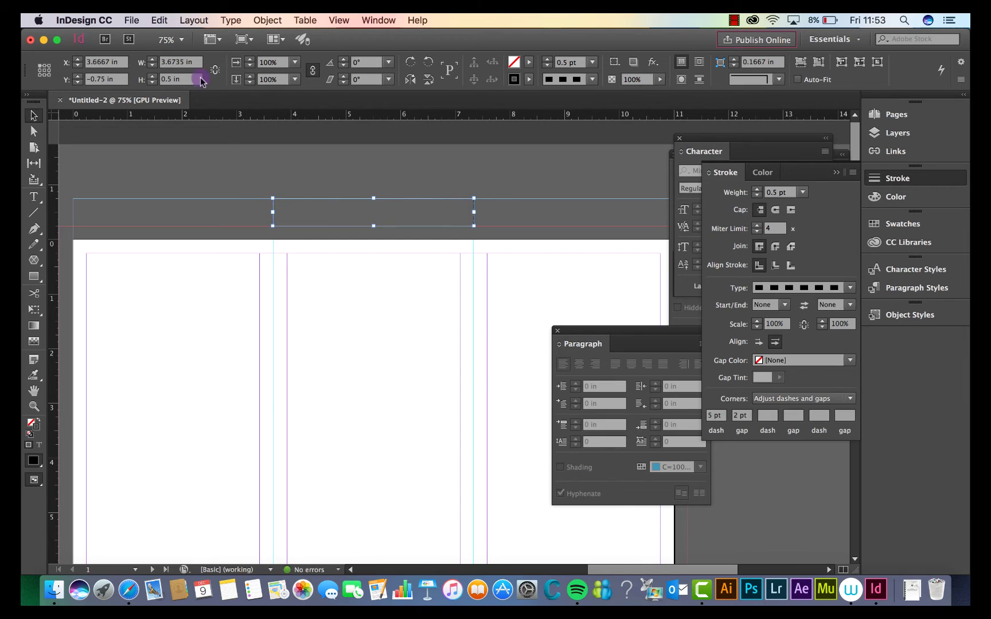
- Paste the fold mark pair in place and move the copies straight down along the fold guides into the slug beneath page 1
{"action": "left_click", "coordinate": [158, 20]}
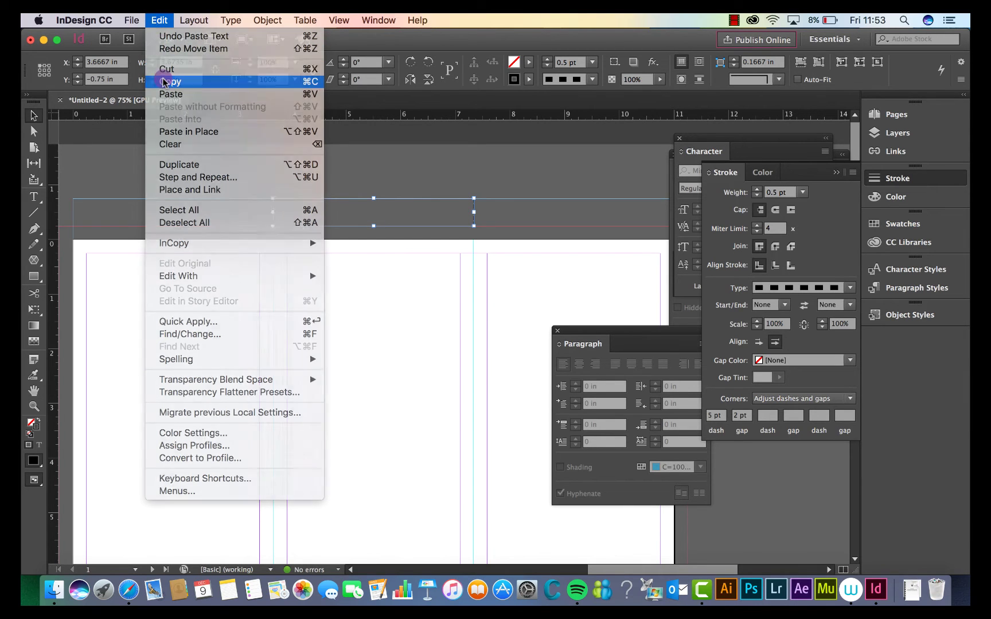
{"action": "left_click", "coordinate": [171, 131]}
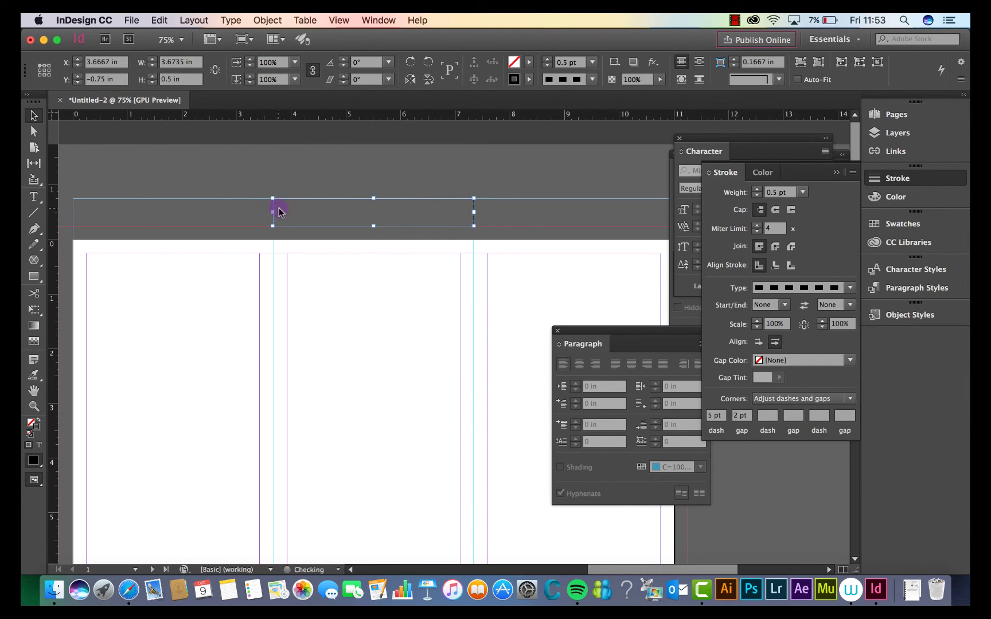
{"action": "left_click_drag", "start_coordinate": [272, 211], "coordinate": [271, 434]}
{"action": "scroll", "coordinate": [272, 434], "scroll_direction": "down", "scroll_amount": 5}
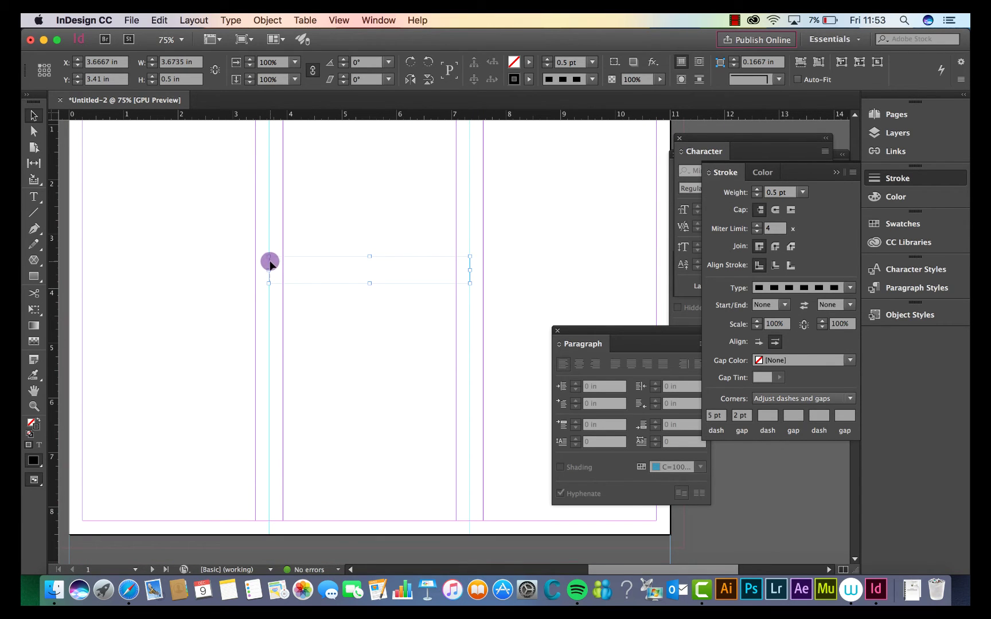
{"action": "left_click_drag", "start_coordinate": [269, 262], "coordinate": [274, 549]}
{"action": "scroll", "coordinate": [309, 475], "scroll_direction": "down", "scroll_amount": 2}
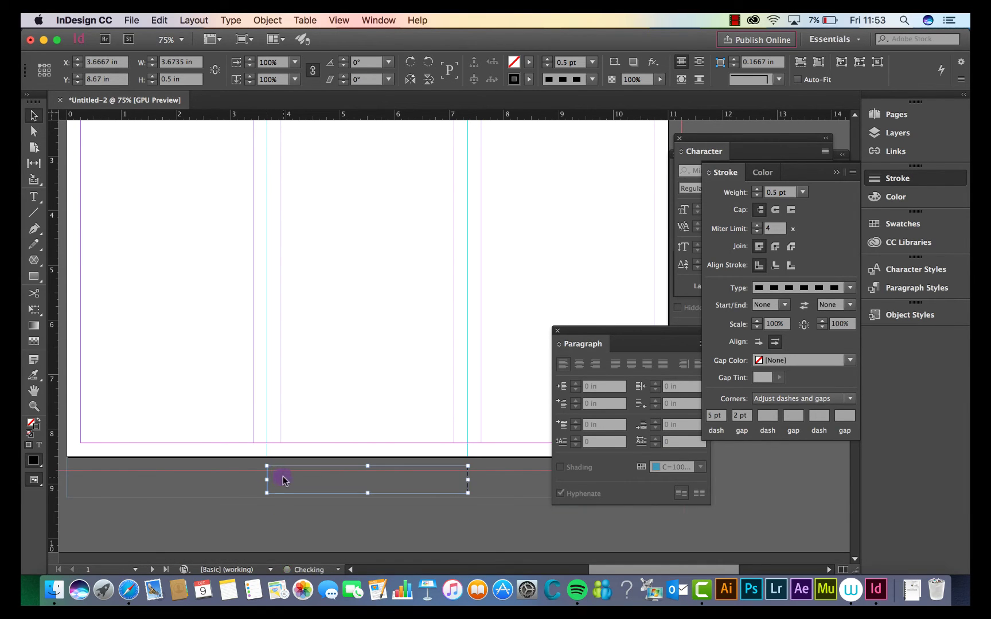
{"action": "left_click_drag", "start_coordinate": [283, 480], "coordinate": [469, 509]}
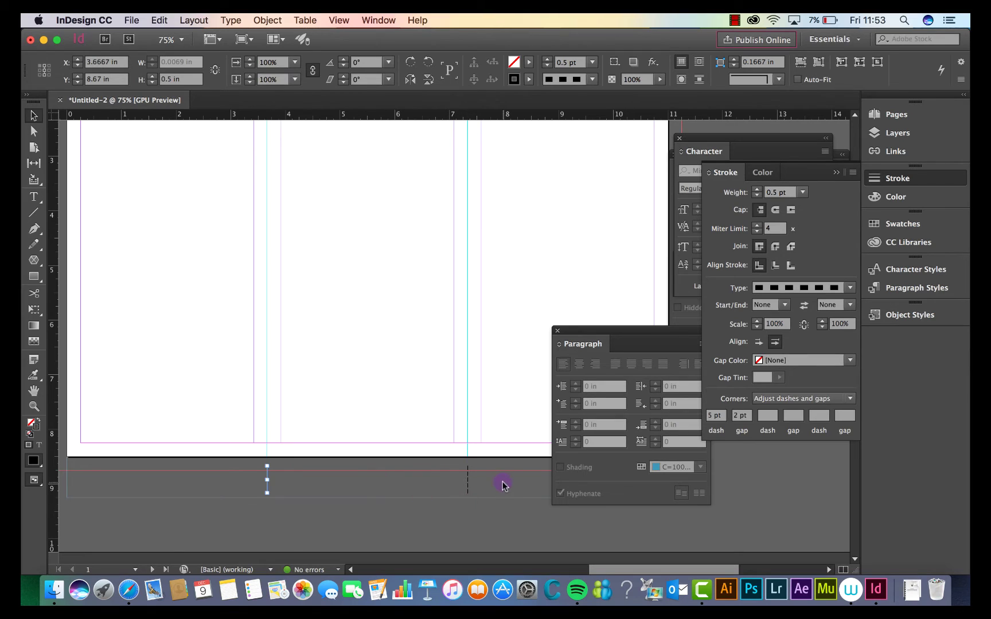
{"action": "left_click_drag", "start_coordinate": [238, 506], "coordinate": [256, 480]}
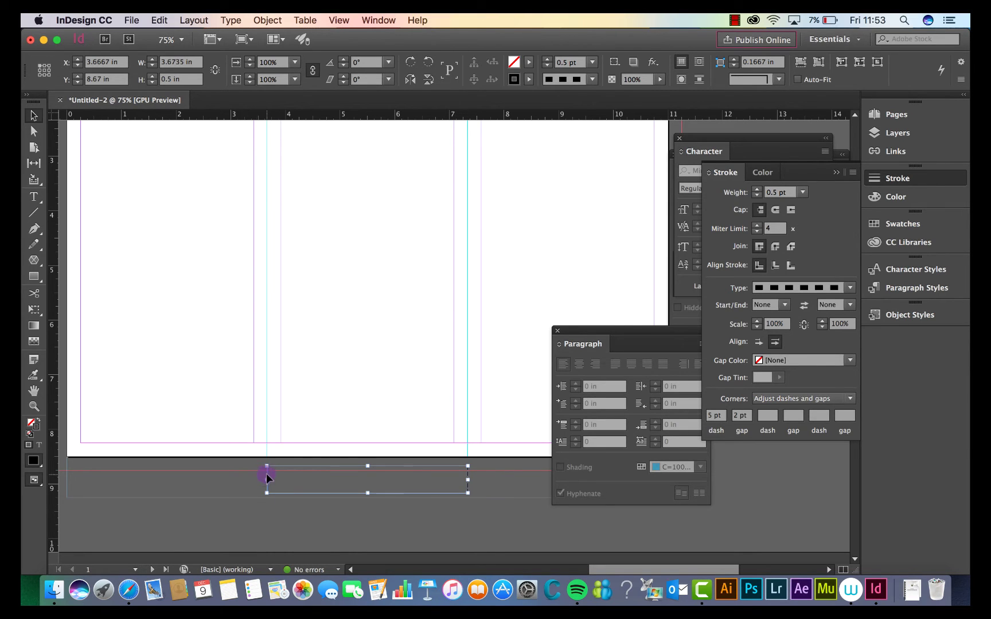
{"action": "left_click", "coordinate": [230, 469]}
- Select all four fold marks above and below page 1 and copy them
{"action": "key", "text": "super+minus"}
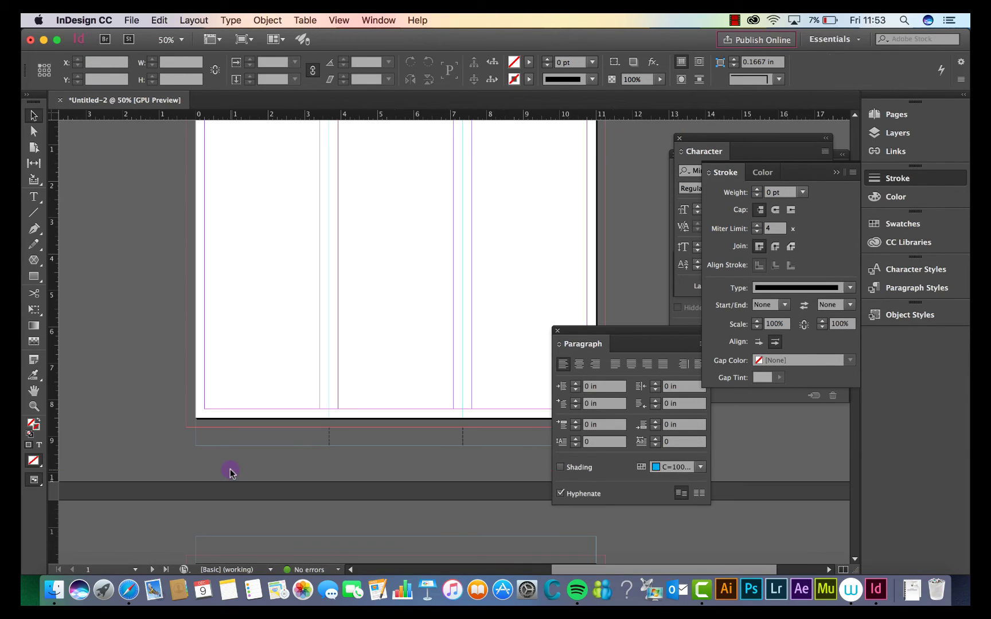
{"action": "scroll", "coordinate": [262, 492], "scroll_direction": "up", "scroll_amount": 3}
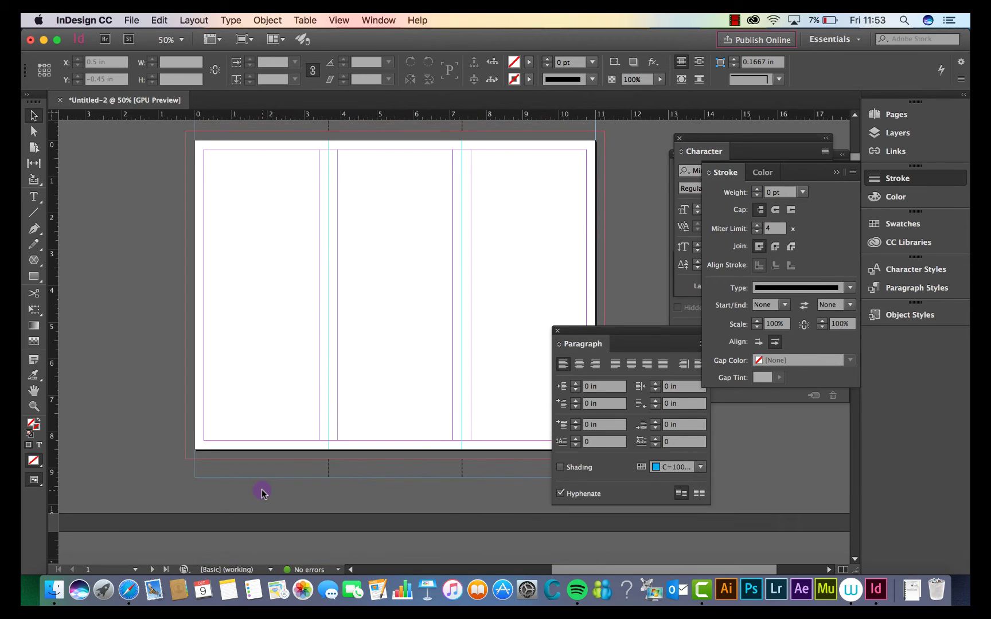
{"action": "key", "text": "super+minus"}
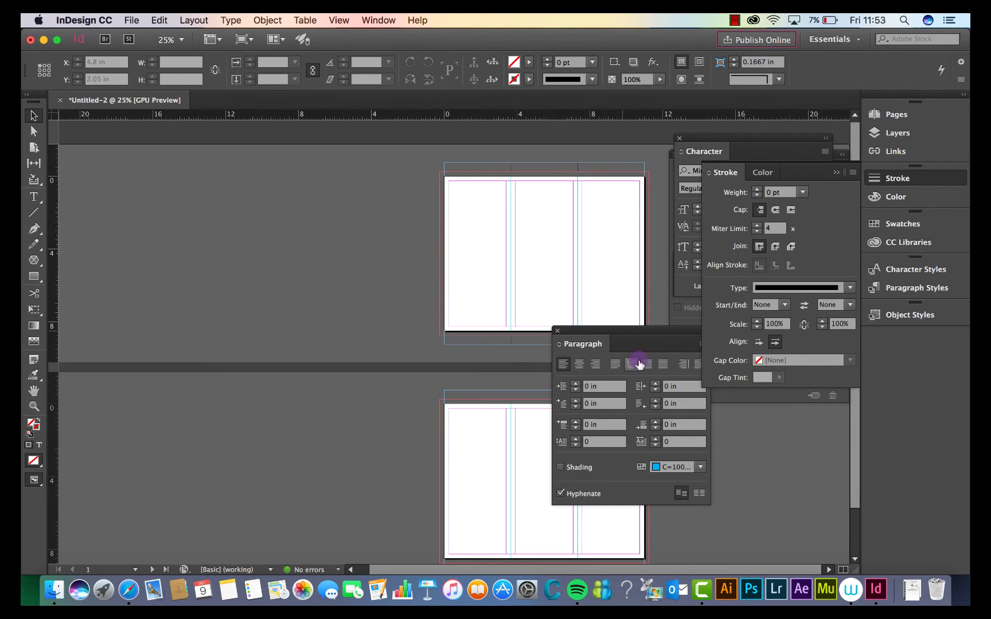
{"action": "left_click_drag", "start_coordinate": [654, 330], "coordinate": [718, 412]}
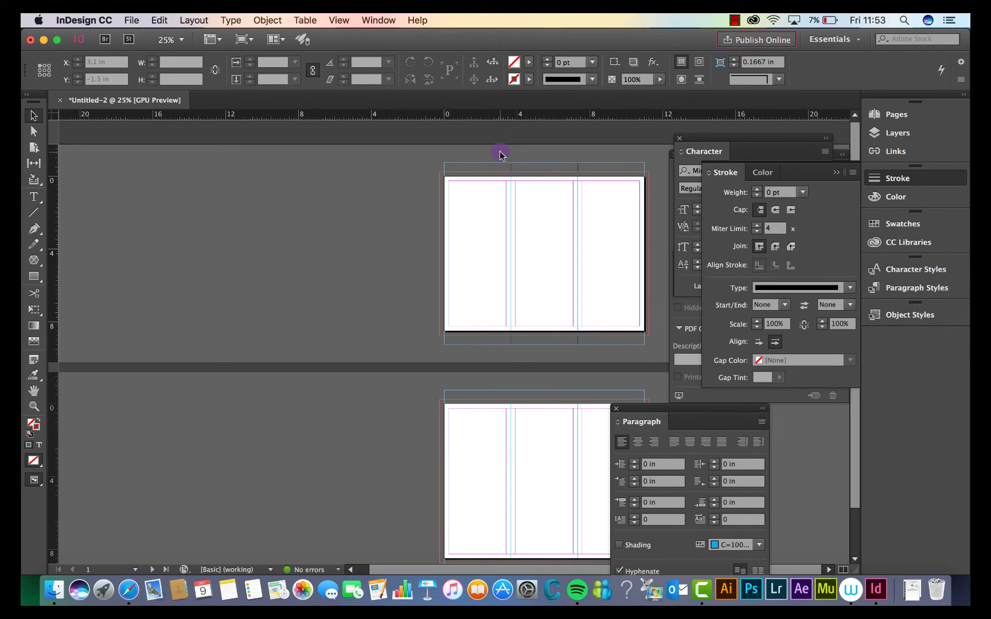
{"action": "left_click_drag", "start_coordinate": [596, 170], "coordinate": [596, 170]}
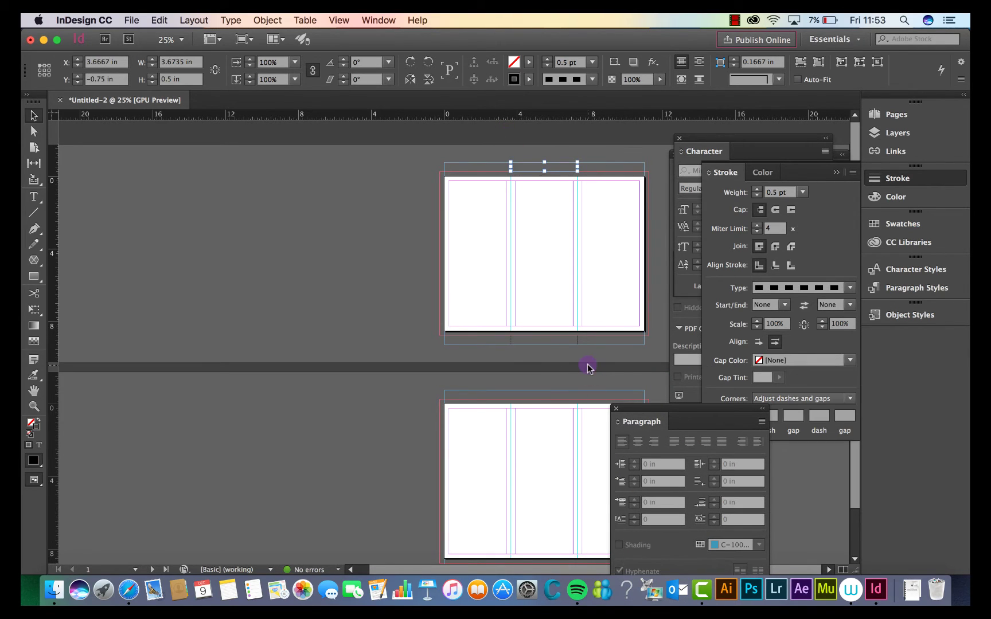
{"action": "left_click_drag", "start_coordinate": [503, 343], "coordinate": [502, 340]}
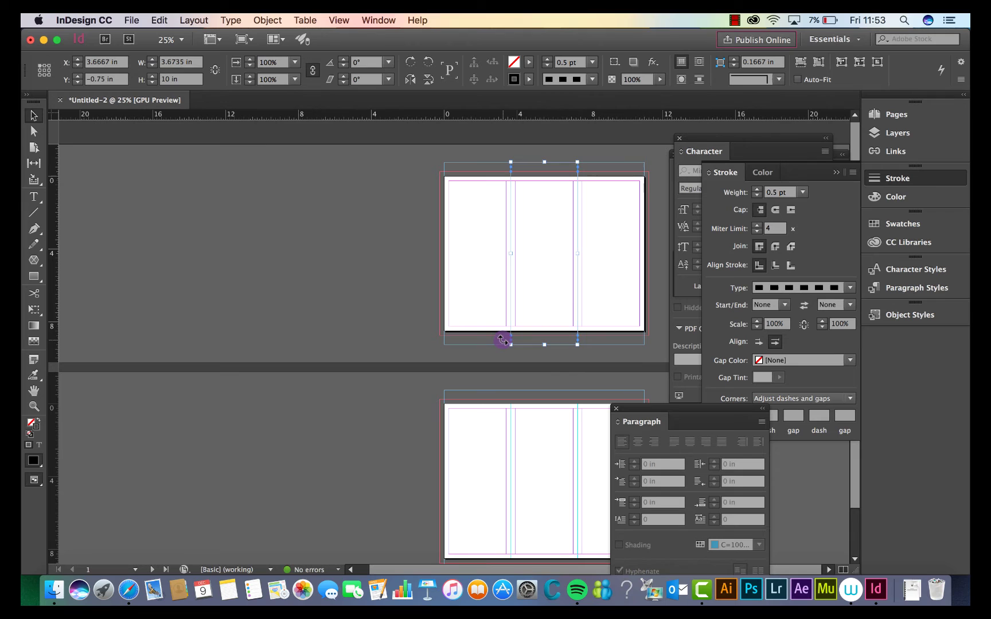
{"action": "left_click", "coordinate": [156, 21]}
{"action": "left_click", "coordinate": [167, 71]}
- Paste the four copied fold marks in place on page 2
{"action": "left_click", "coordinate": [485, 458]}
{"action": "key", "text": "super+equal"}
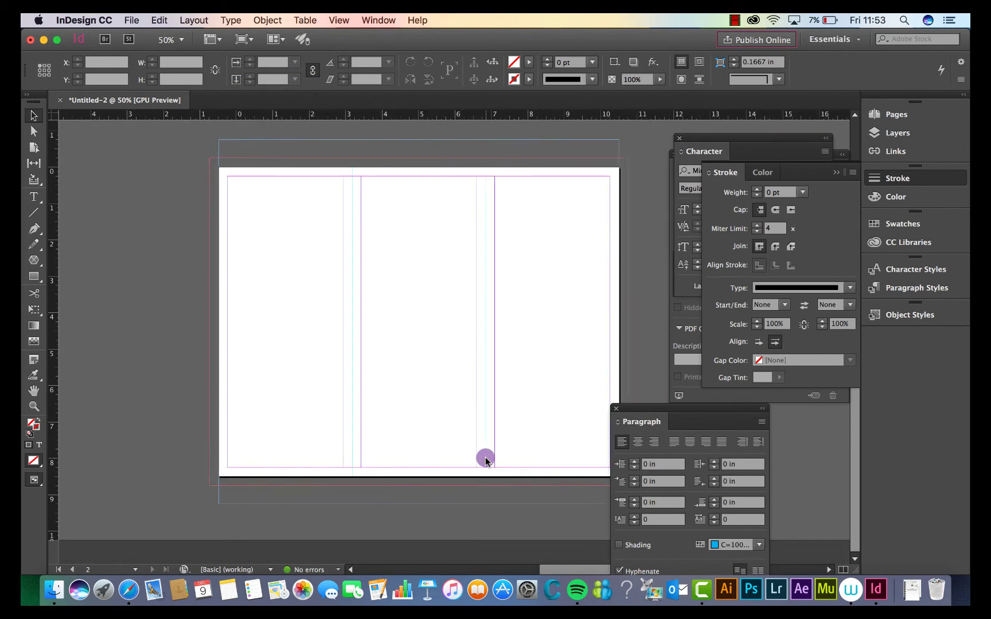
{"action": "left_click", "coordinate": [329, 385]}
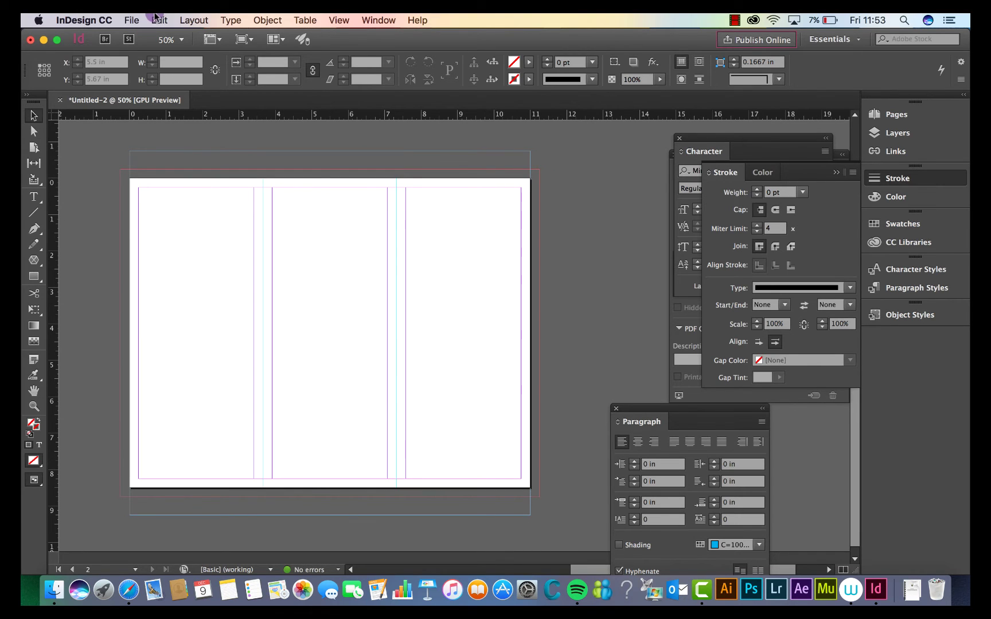
{"action": "left_click", "coordinate": [156, 20]}
{"action": "left_click", "coordinate": [172, 131]}
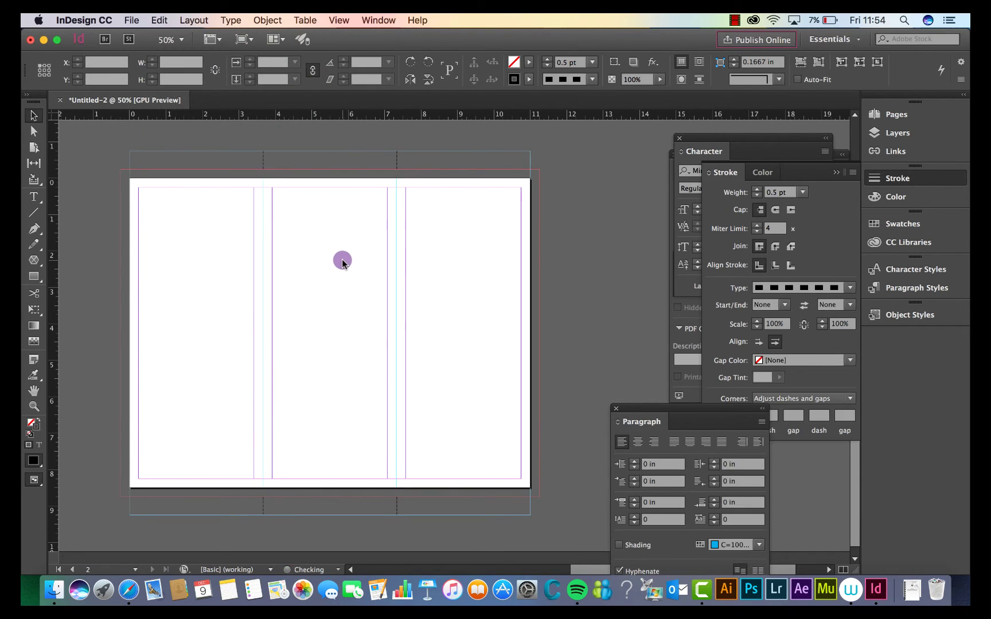
- Examine the fold marks above and below both pages against the fold guides
{"action": "left_click", "coordinate": [341, 259]}
{"action": "scroll", "coordinate": [341, 259], "scroll_direction": "up", "scroll_amount": 10}
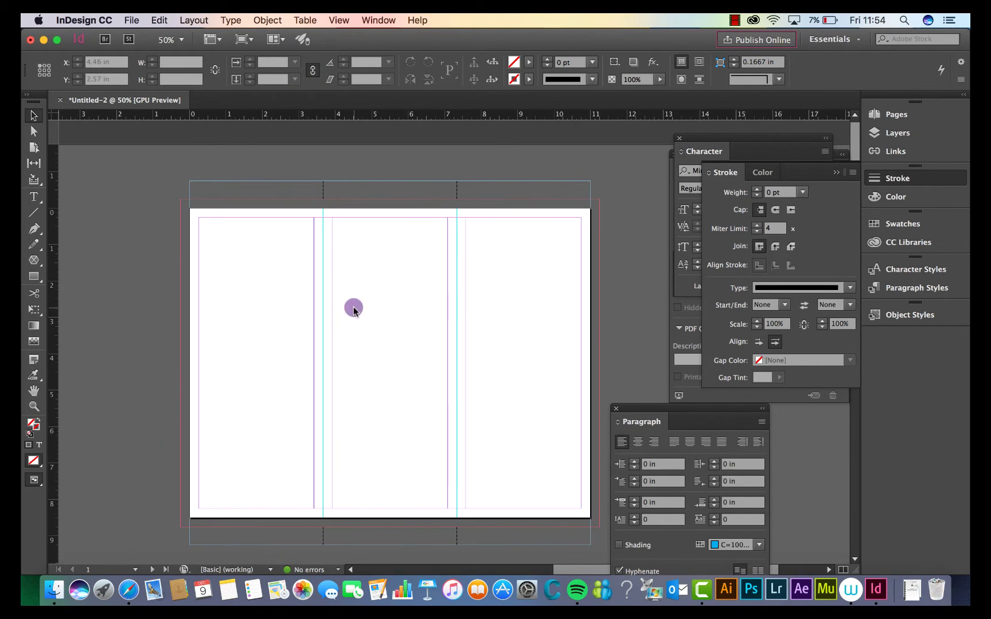
{"action": "scroll", "coordinate": [353, 309], "scroll_direction": "down", "scroll_amount": 2}
{"action": "scroll", "coordinate": [353, 309], "scroll_direction": "down", "scroll_amount": 5}
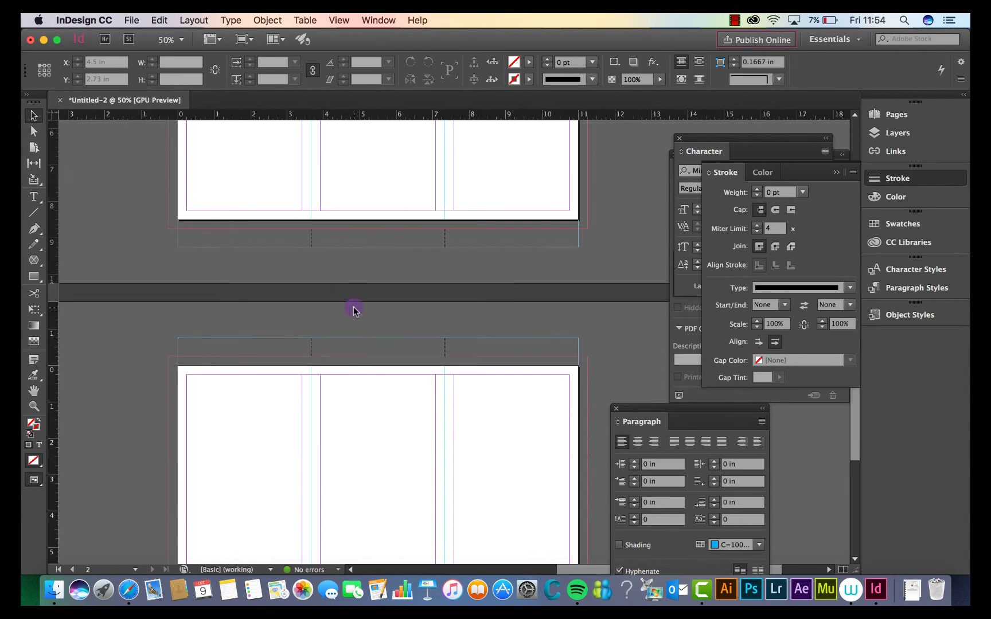
{"action": "scroll", "coordinate": [353, 309], "scroll_direction": "up", "scroll_amount": 3}
{"action": "scroll", "coordinate": [353, 309], "scroll_direction": "down", "scroll_amount": 2}
{"action": "scroll", "coordinate": [353, 309], "scroll_direction": "down", "scroll_amount": 2}
{"action": "scroll", "coordinate": [353, 308], "scroll_direction": "up", "scroll_amount": 8}
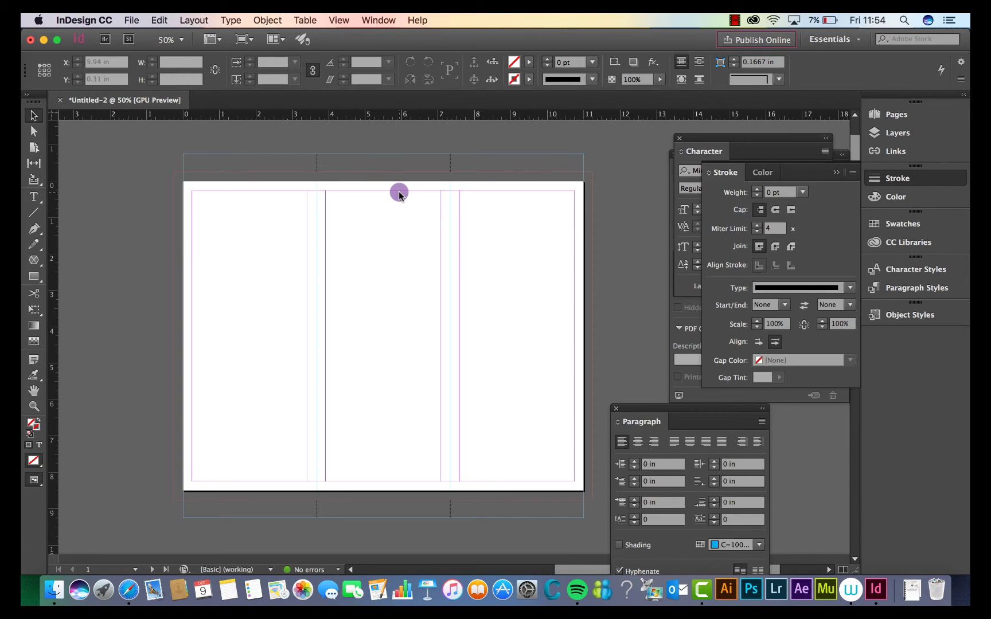
- Add a small text frame reading "Fold" in the slug above page 1's first panel and set its text to 9 pt
{"action": "key", "text": "super+equal"}
{"action": "scroll", "coordinate": [394, 195], "scroll_direction": "up", "scroll_amount": 3}
{"action": "scroll", "coordinate": [395, 194], "scroll_direction": "left", "scroll_amount": 3}
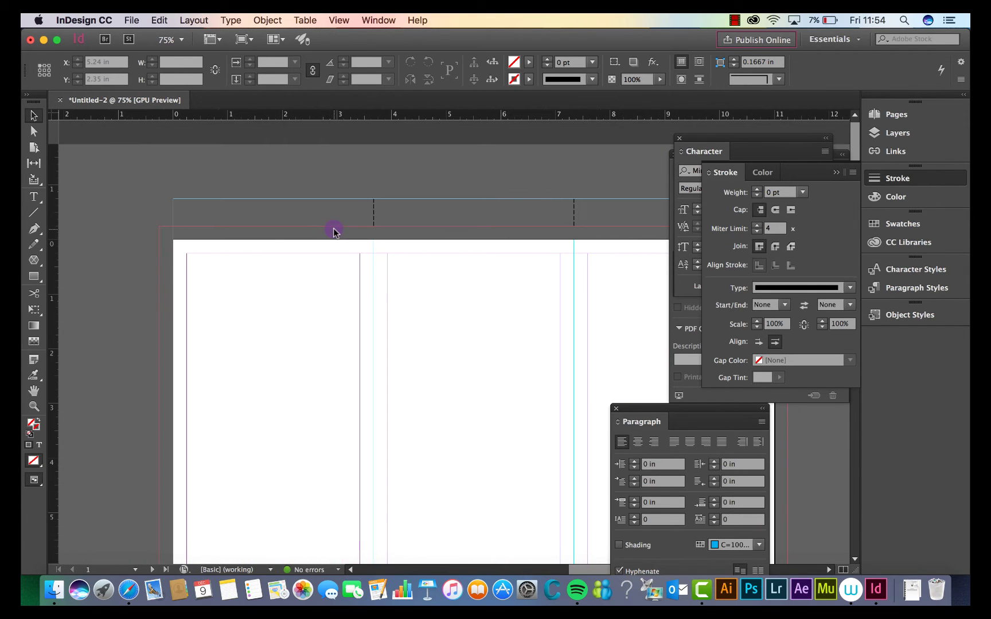
{"action": "left_click", "coordinate": [33, 197]}
{"action": "left_click_drag", "start_coordinate": [254, 206], "coordinate": [209, 214]}
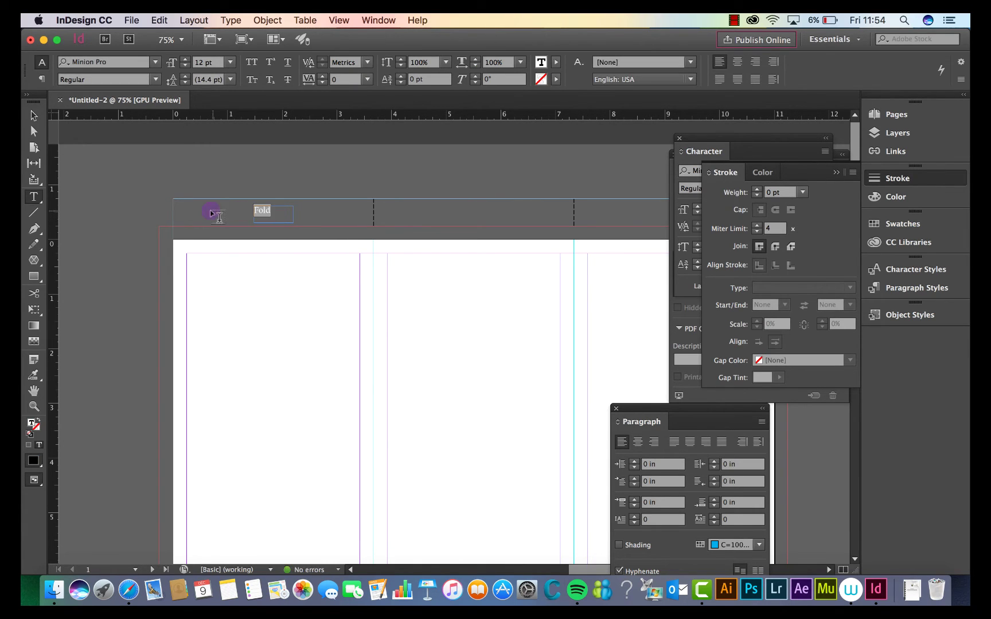
{"action": "left_click", "coordinate": [230, 62]}
{"action": "left_click", "coordinate": [220, 120]}
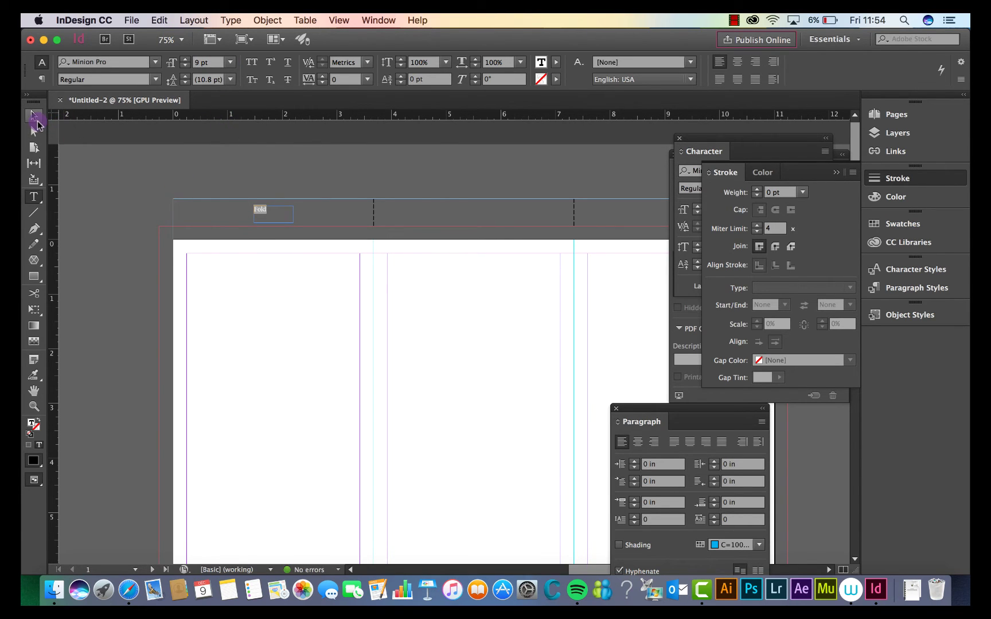
- Narrow the Fold text frame to about 0.46 in and place it just left of the first fold mark
{"action": "left_click", "coordinate": [35, 116]}
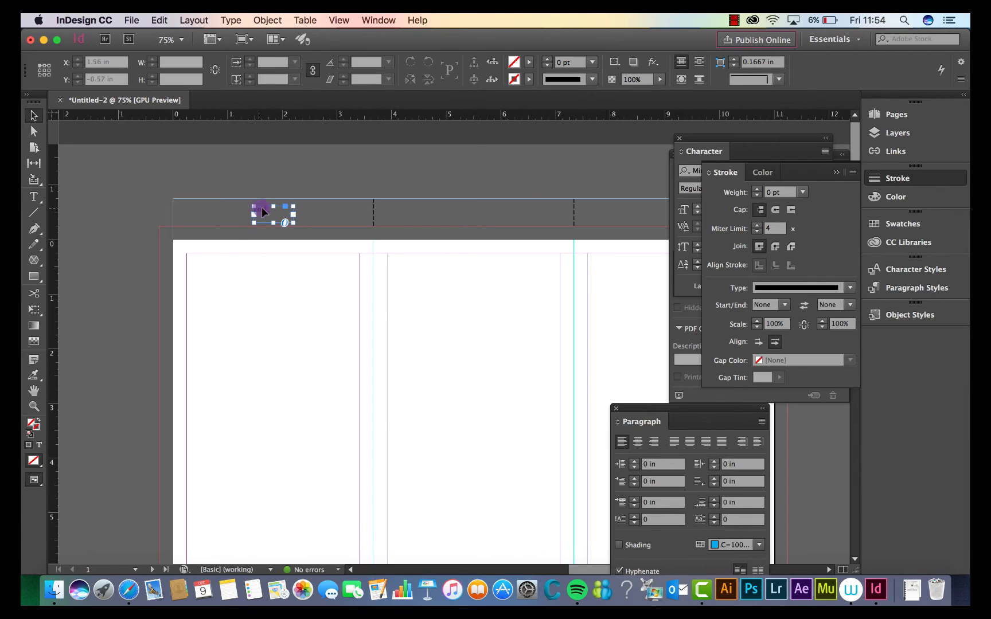
{"action": "left_click", "coordinate": [321, 220]}
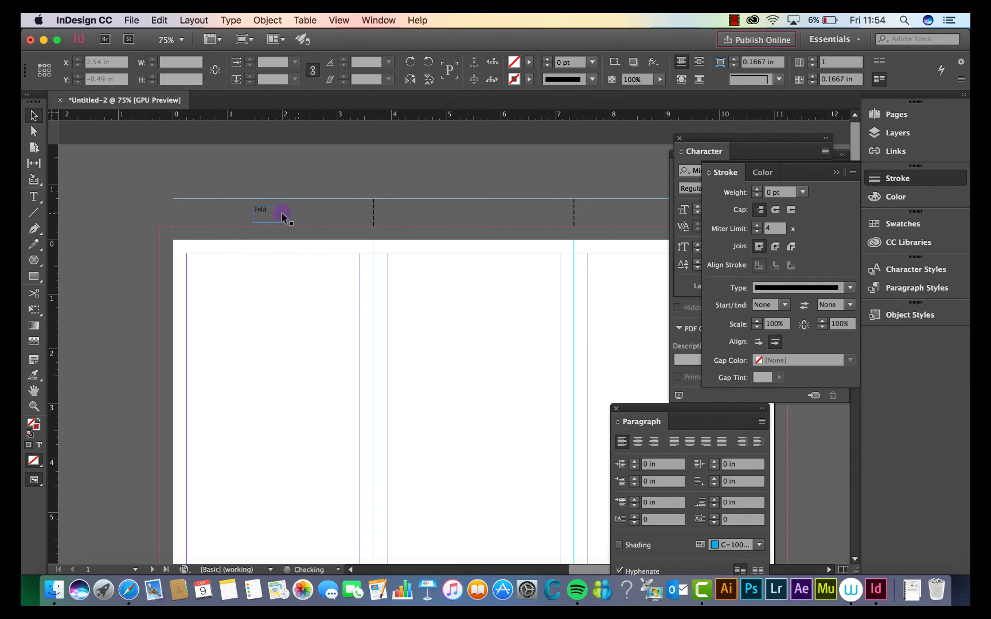
{"action": "left_click_drag", "start_coordinate": [262, 212], "coordinate": [353, 217]}
{"action": "left_click", "coordinate": [367, 171]}
{"action": "scroll", "coordinate": [368, 172], "scroll_direction": "right", "scroll_amount": 1}
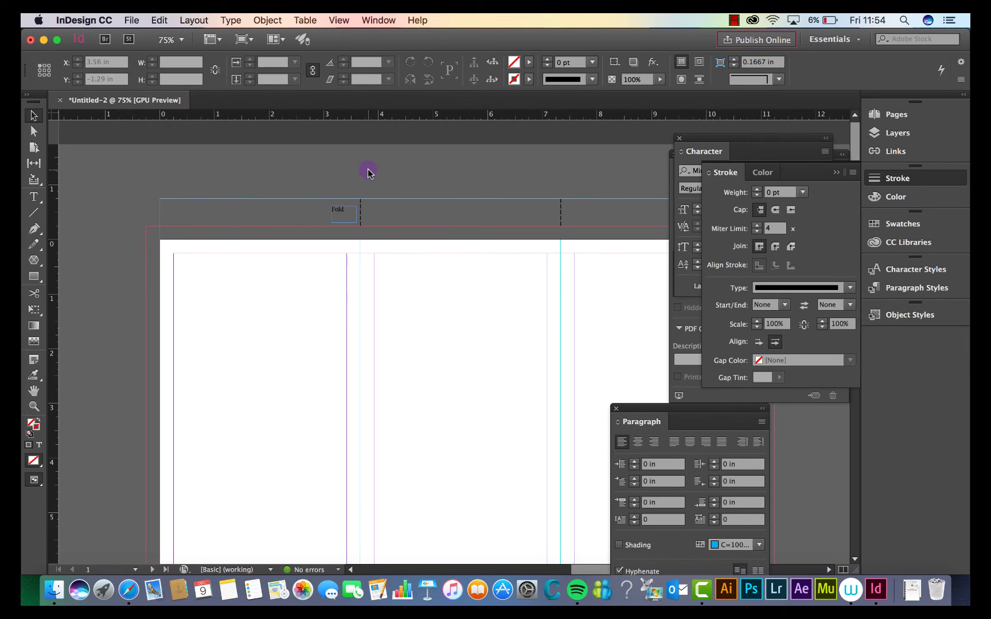
- Copy the Fold label, paste it in place and move the copy to just right of the second fold mark
{"action": "left_click", "coordinate": [336, 215]}
{"action": "left_click", "coordinate": [159, 20]}
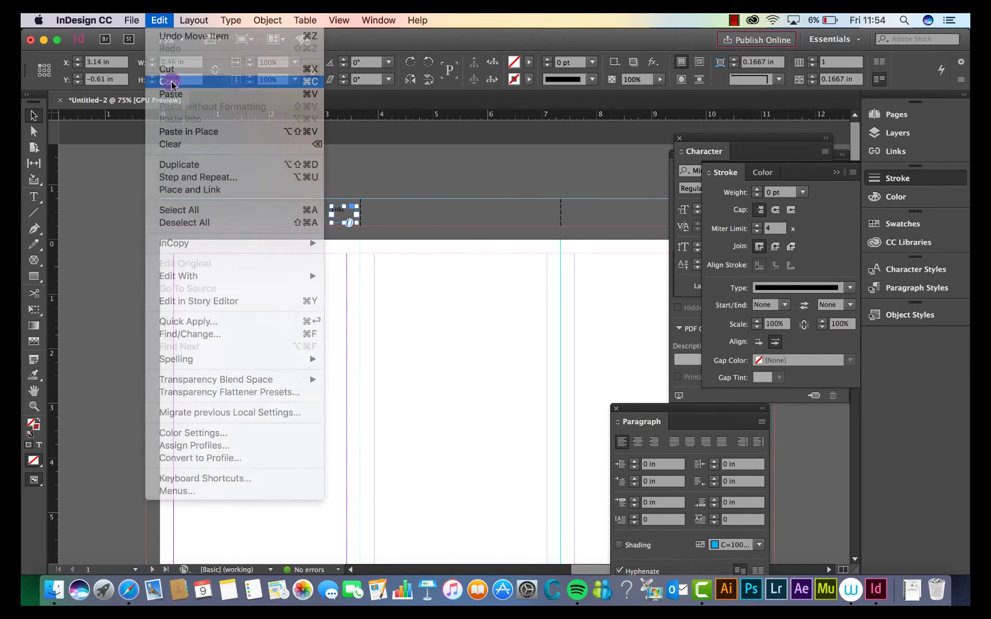
{"action": "left_click", "coordinate": [171, 82]}
{"action": "left_click", "coordinate": [261, 172]}
{"action": "left_click", "coordinate": [159, 20]}
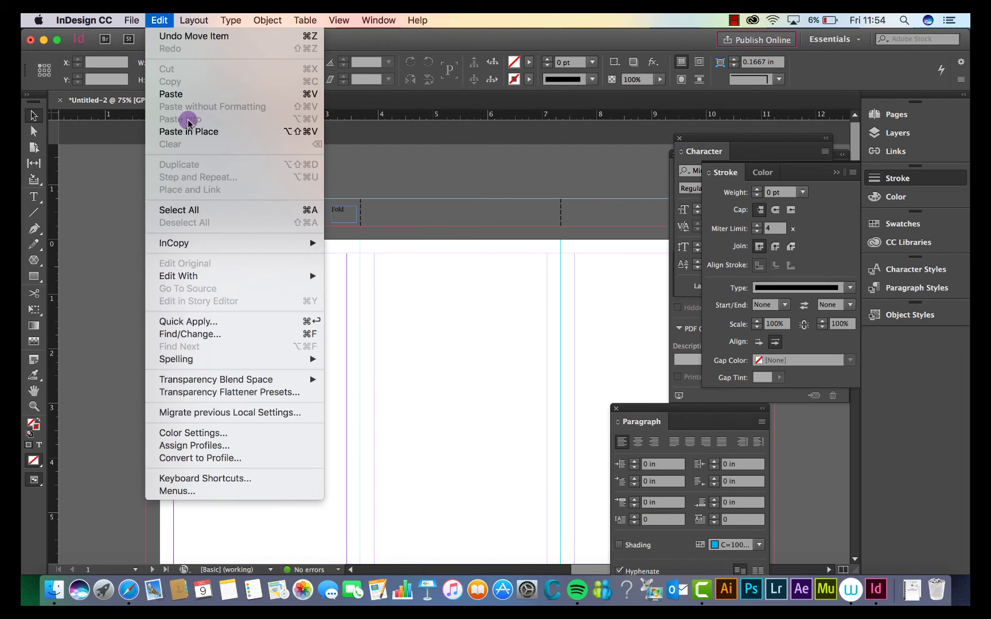
{"action": "left_click", "coordinate": [188, 131]}
{"action": "scroll", "coordinate": [441, 136], "scroll_direction": "right", "scroll_amount": 5}
{"action": "left_click", "coordinate": [348, 181]}
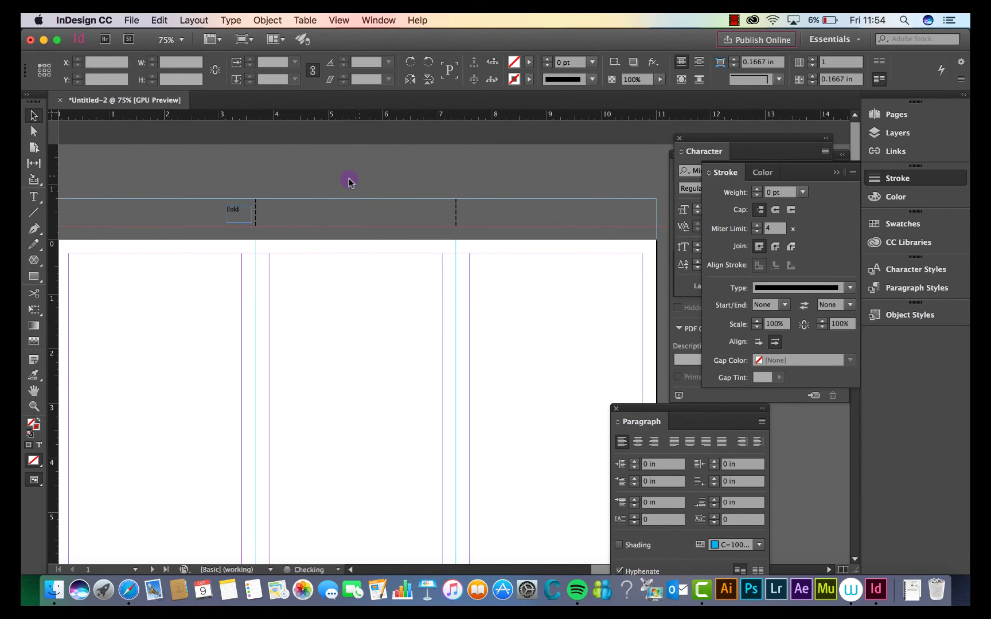
{"action": "left_click_drag", "start_coordinate": [235, 213], "coordinate": [467, 219]}
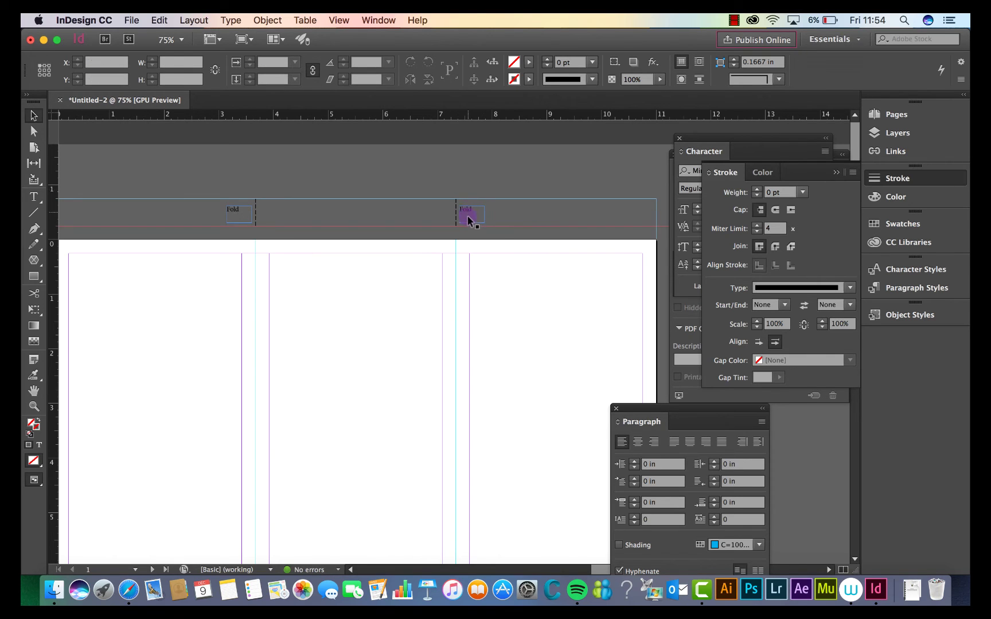
- Select both Fold labels, copy them and paste the pair in place on page 1
{"action": "left_click", "coordinate": [237, 212], "text": "shift"}
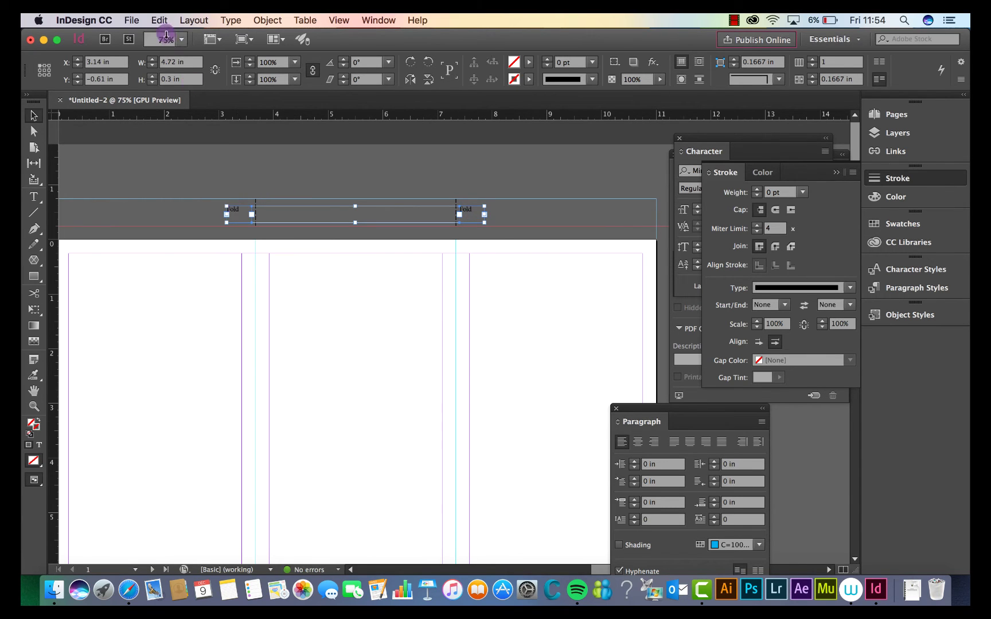
{"action": "left_click", "coordinate": [159, 21]}
{"action": "left_click", "coordinate": [170, 81]}
{"action": "scroll", "coordinate": [322, 261], "scroll_direction": "down", "scroll_amount": 10}
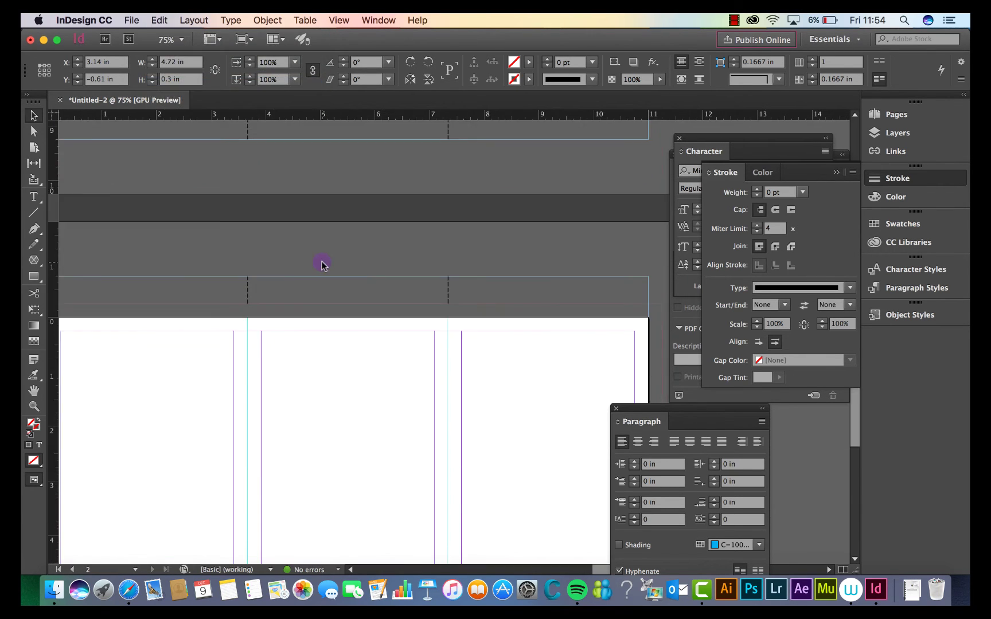
{"action": "scroll", "coordinate": [322, 261], "scroll_direction": "up", "scroll_amount": 1}
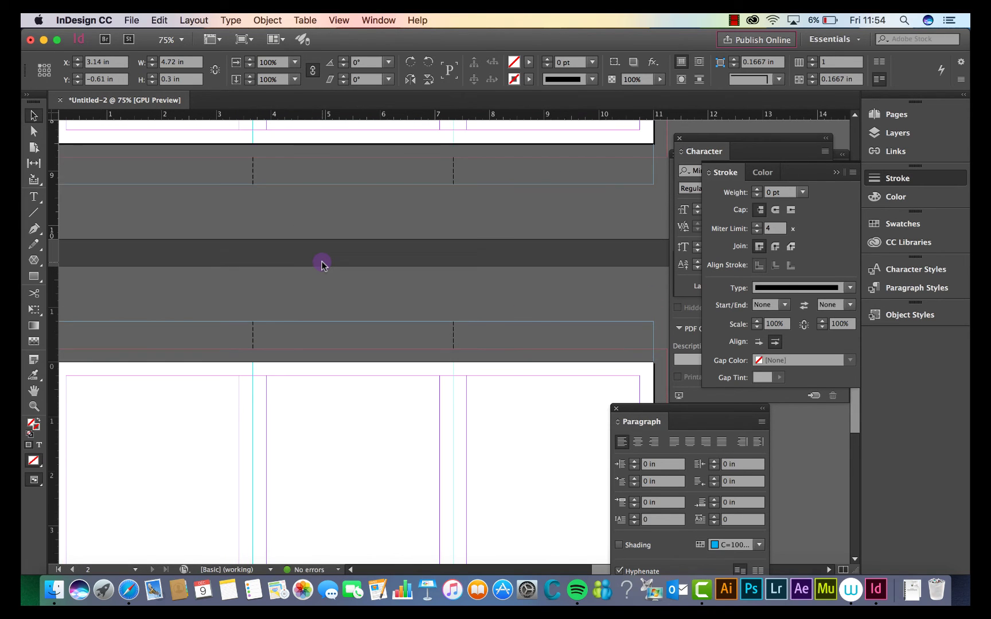
{"action": "left_click", "coordinate": [314, 207]}
{"action": "left_click", "coordinate": [160, 20]}
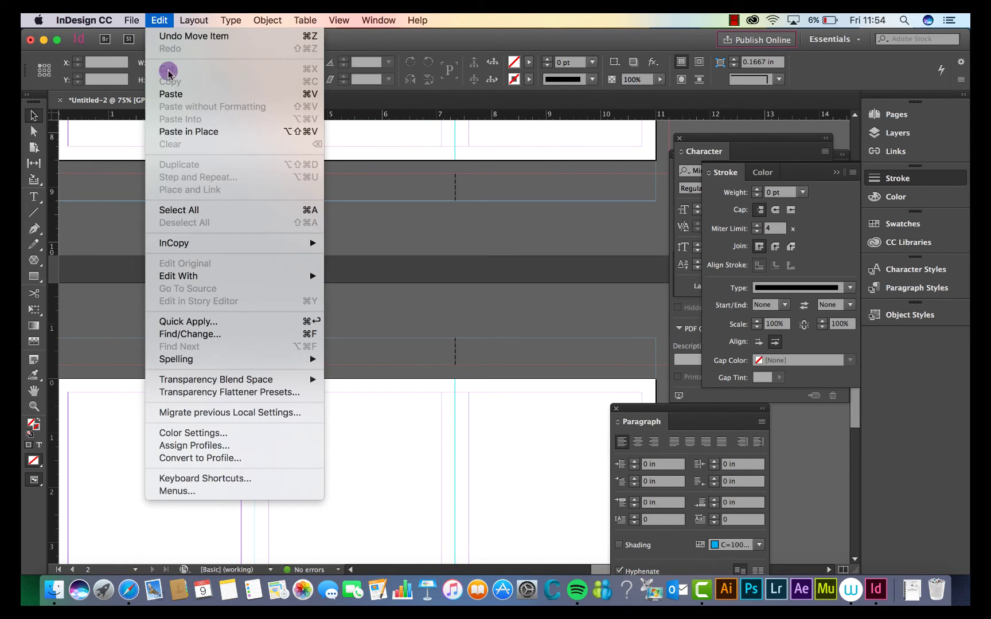
{"action": "left_click", "coordinate": [184, 131]}
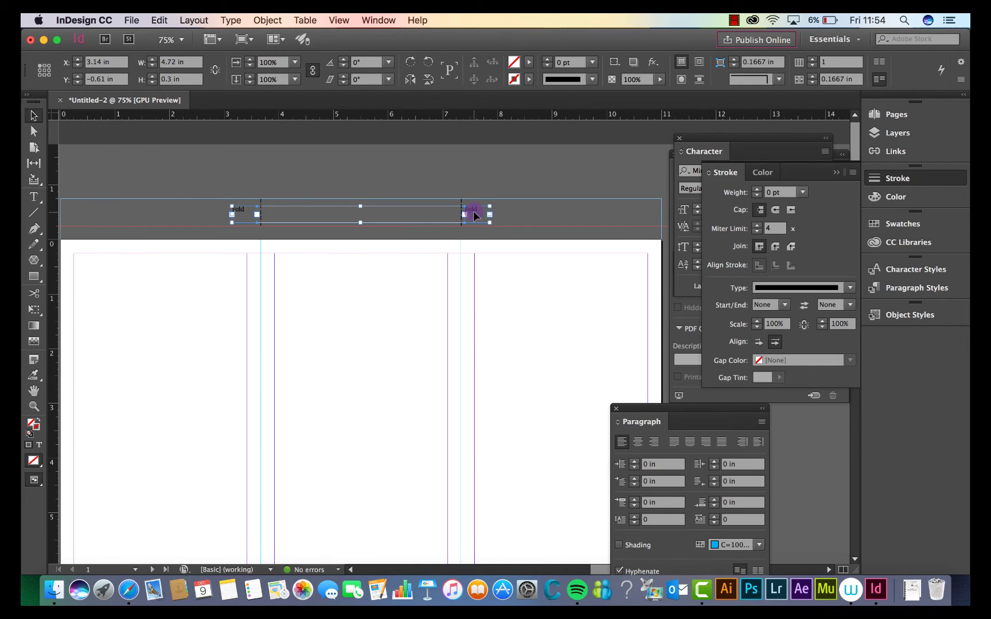
- Move the pasted pair of Fold labels straight down into the slug below page 1, beside the lower fold marks
{"action": "left_click_drag", "start_coordinate": [473, 215], "coordinate": [471, 517]}
{"action": "scroll", "coordinate": [515, 453], "scroll_direction": "down", "scroll_amount": 5}
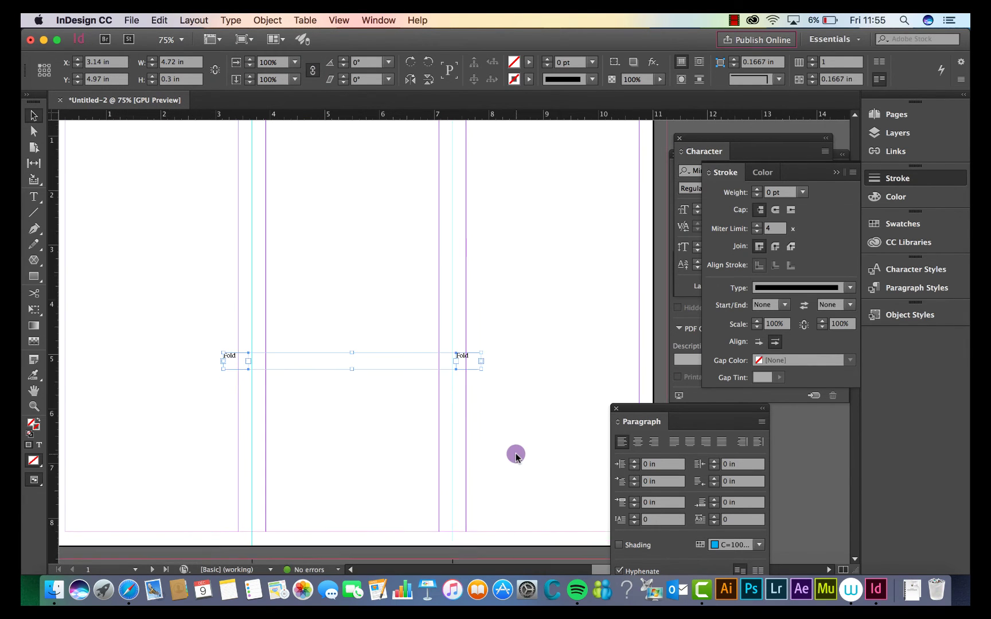
{"action": "left_click_drag", "start_coordinate": [463, 334], "coordinate": [464, 497]}
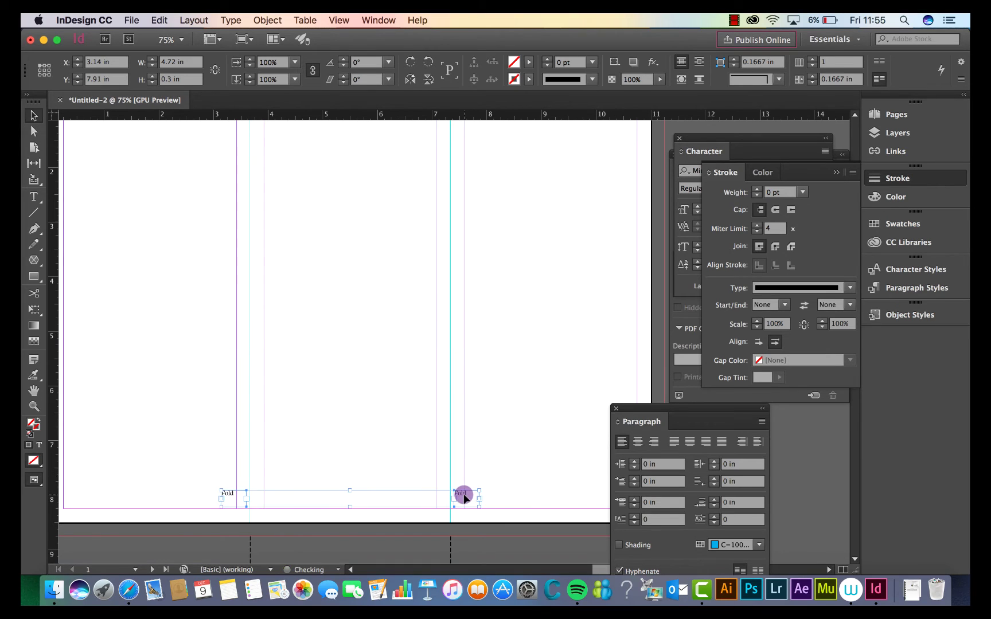
{"action": "scroll", "coordinate": [464, 487], "scroll_direction": "down", "scroll_amount": 5}
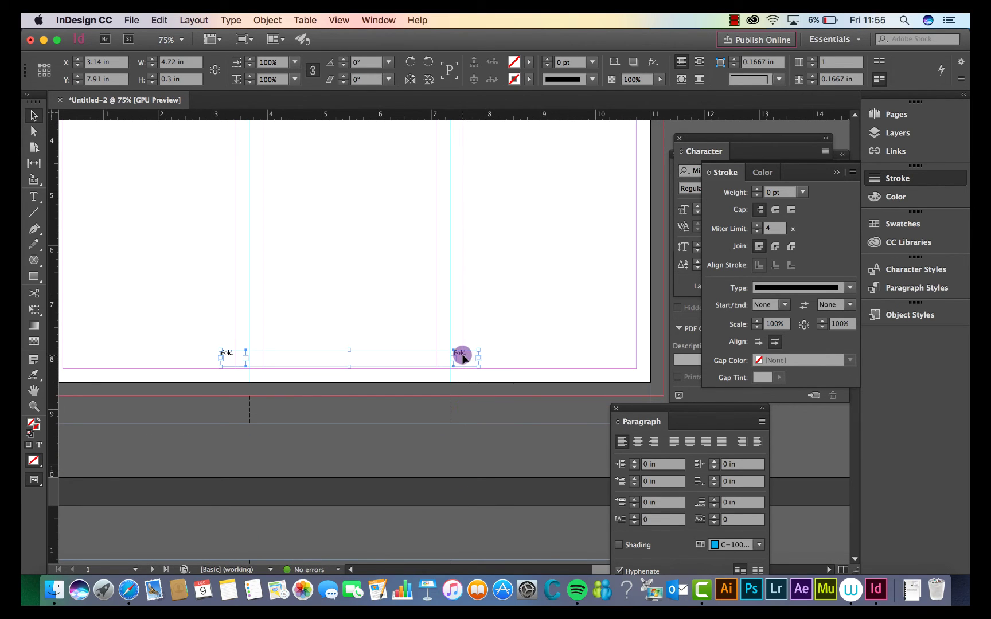
{"action": "left_click_drag", "start_coordinate": [462, 356], "coordinate": [462, 408]}
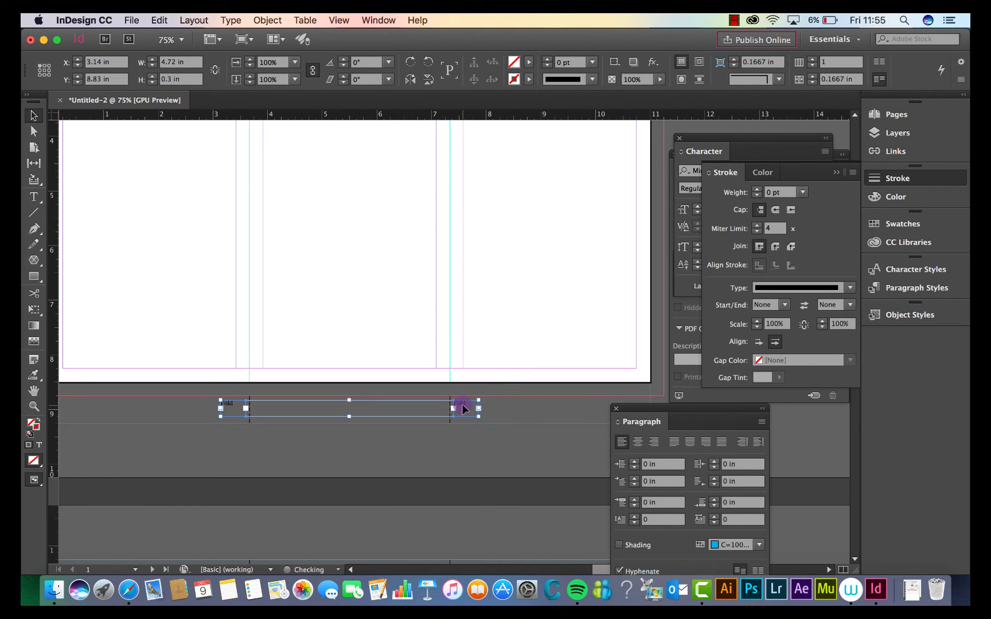
- Select all four Fold labels above and below page 1 and copy them
{"action": "key", "text": "super+minus"}
{"action": "scroll", "coordinate": [462, 405], "scroll_direction": "up", "scroll_amount": 5}
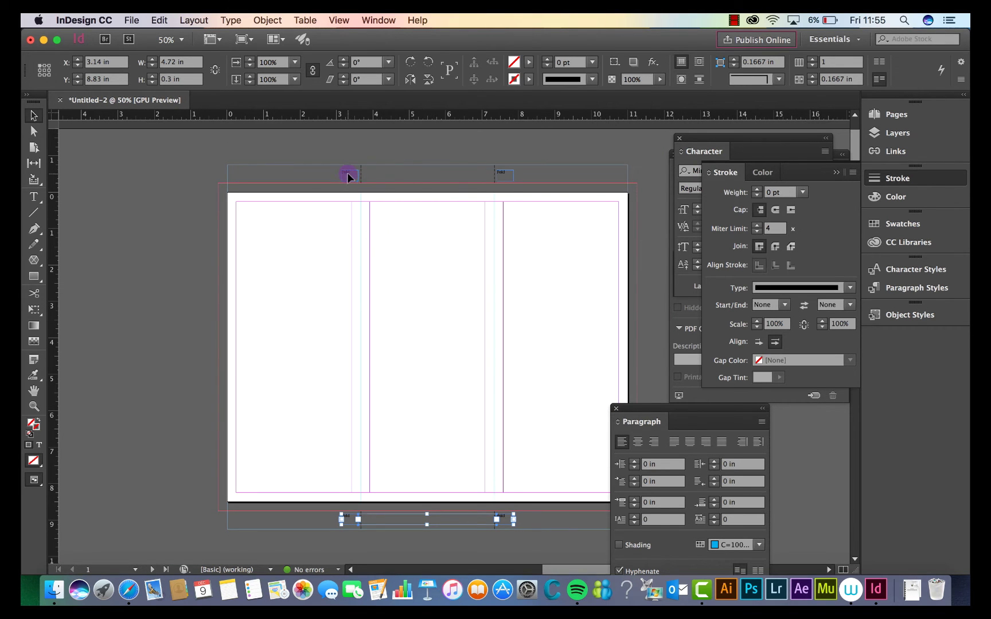
{"action": "left_click", "coordinate": [347, 172], "text": "shift"}
{"action": "left_click", "coordinate": [502, 177], "text": "shift"}
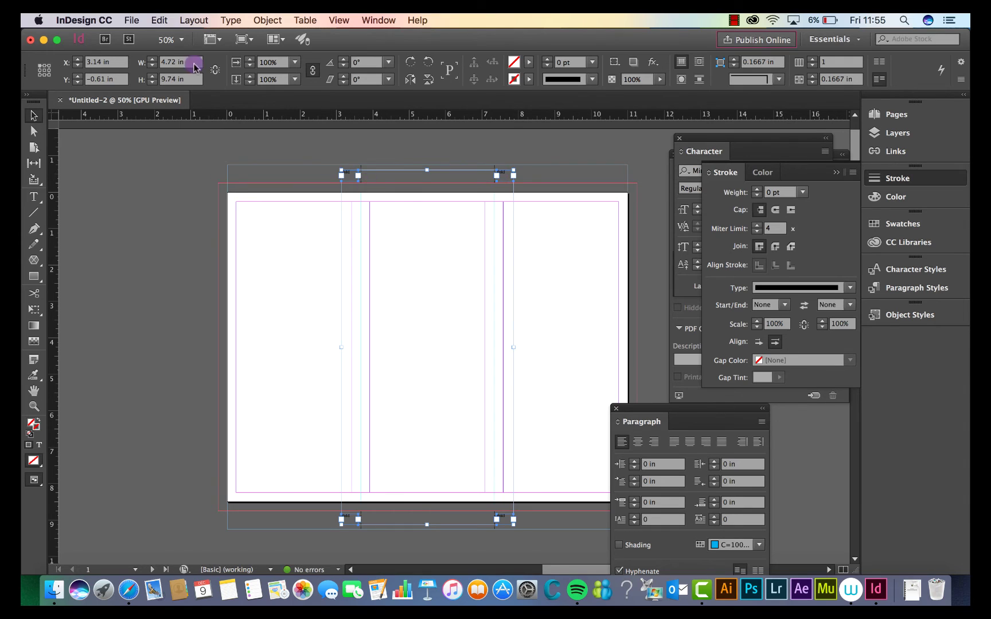
{"action": "left_click", "coordinate": [159, 20]}
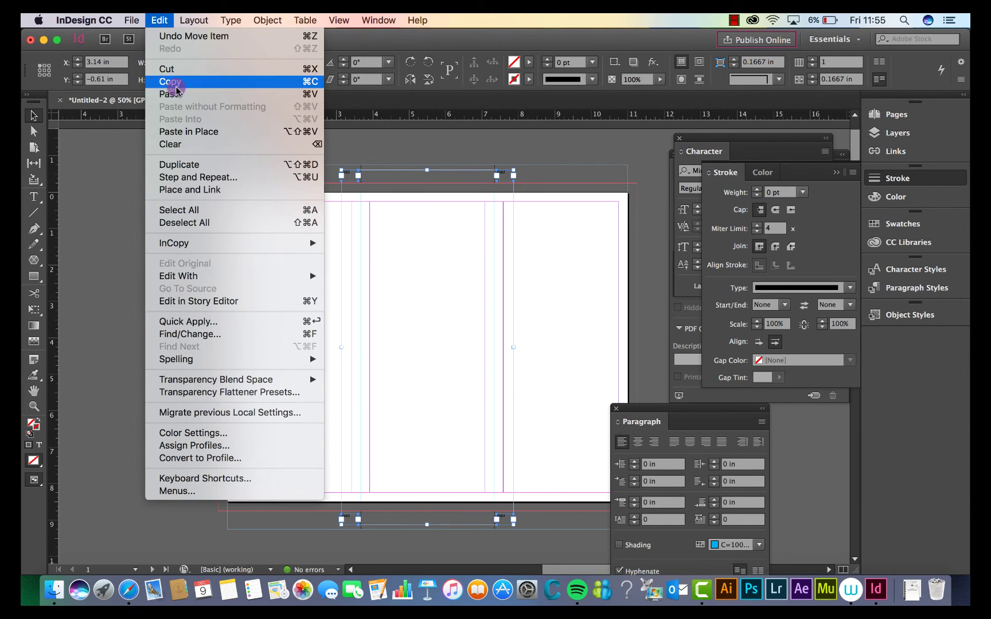
{"action": "left_click", "coordinate": [177, 93]}
- Paste the four copied Fold labels in place on page 2 and return to page 1
{"action": "scroll", "coordinate": [351, 326], "scroll_direction": "down", "scroll_amount": 8}
{"action": "scroll", "coordinate": [351, 325], "scroll_direction": "down", "scroll_amount": 4}
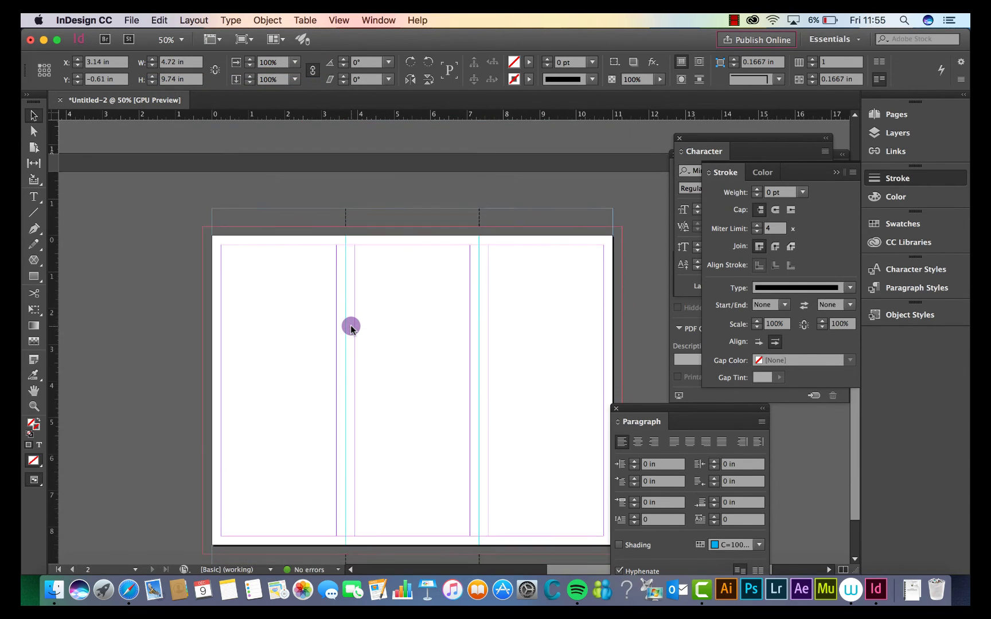
{"action": "left_click", "coordinate": [390, 387]}
{"action": "scroll", "coordinate": [390, 387], "scroll_direction": "down", "scroll_amount": 1}
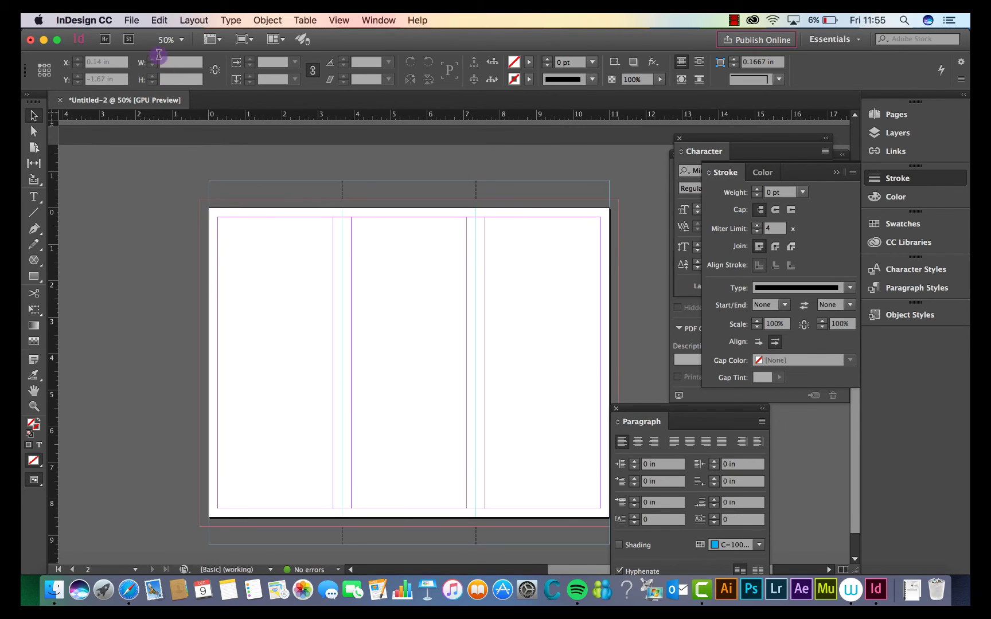
{"action": "left_click", "coordinate": [159, 20]}
{"action": "left_click", "coordinate": [186, 132]}
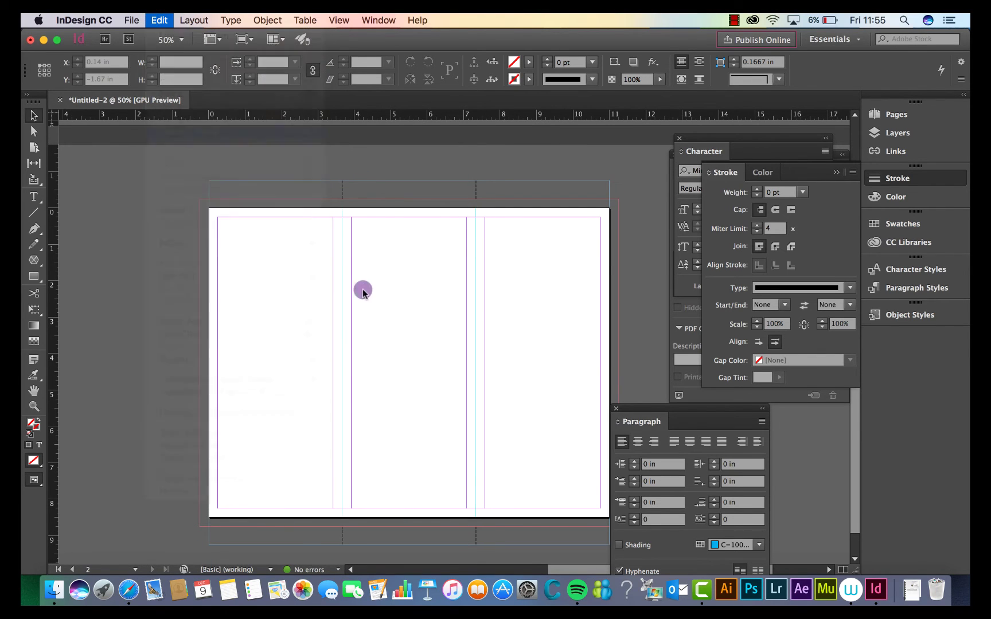
{"action": "left_click", "coordinate": [289, 340]}
{"action": "scroll", "coordinate": [289, 340], "scroll_direction": "left", "scroll_amount": 1}
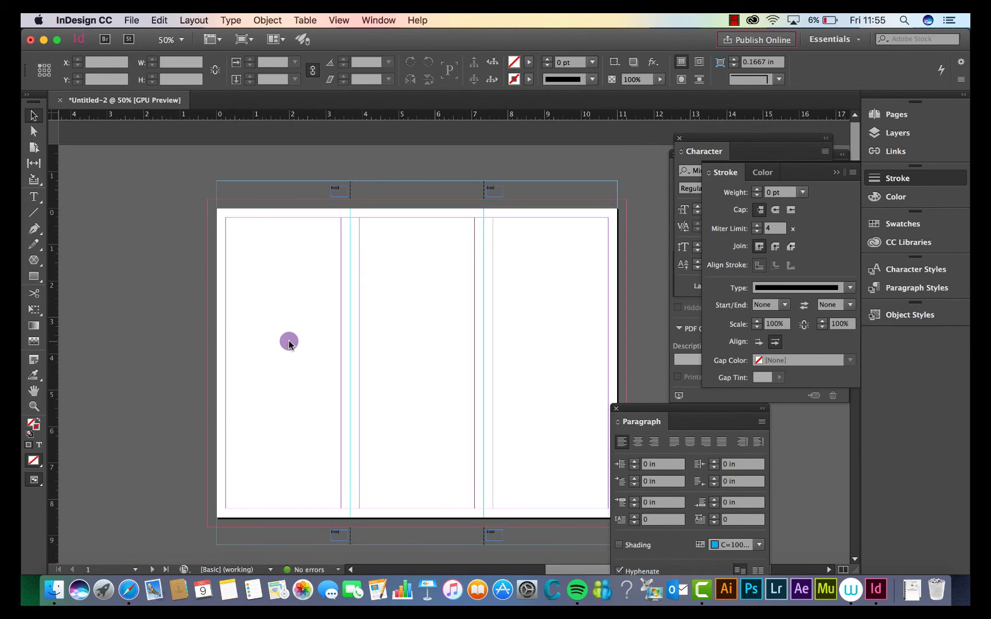
- Inspect the Fold labels and fold marks in the slug above page 1's panels
{"action": "key", "text": "super+equal"}
{"action": "scroll", "coordinate": [330, 429], "scroll_direction": "up", "scroll_amount": 2}
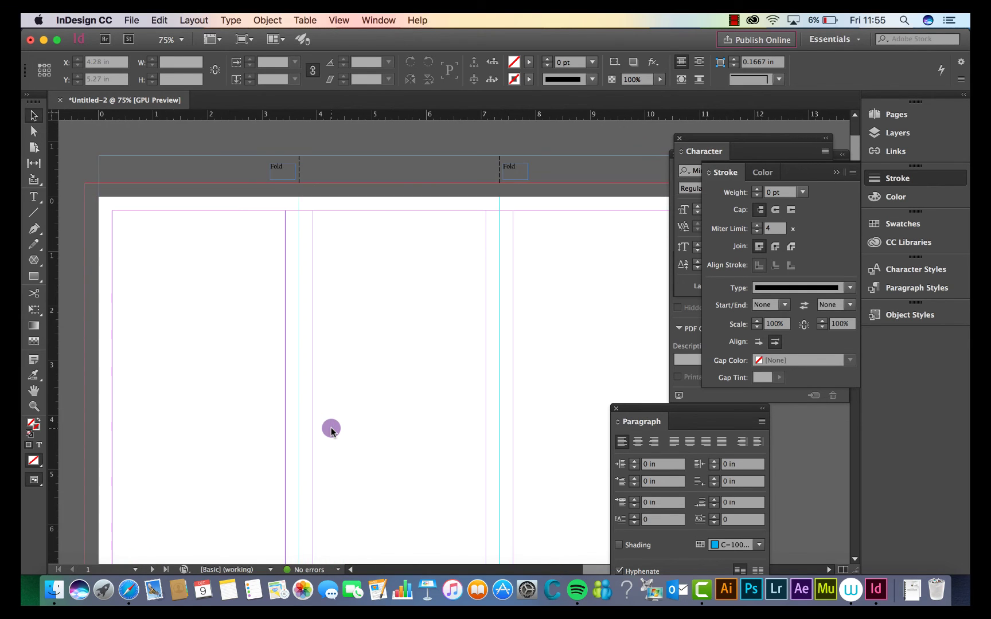
{"action": "scroll", "coordinate": [293, 313], "scroll_direction": "down", "scroll_amount": 2}
{"action": "scroll", "coordinate": [293, 314], "scroll_direction": "right", "scroll_amount": 2}
{"action": "scroll", "coordinate": [294, 313], "scroll_direction": "up", "scroll_amount": 3}
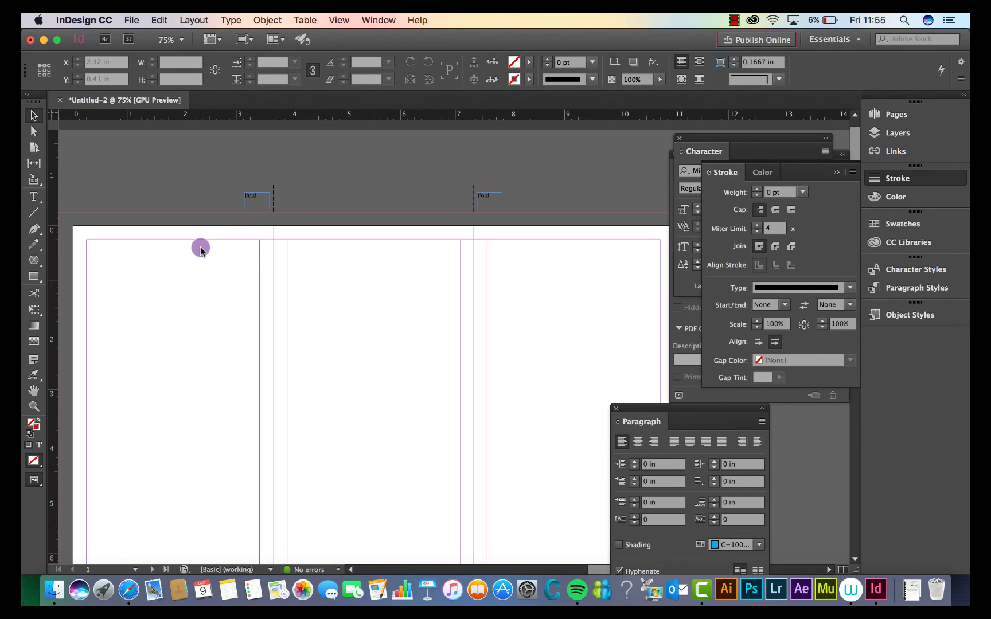
{"action": "scroll", "coordinate": [201, 250], "scroll_direction": "up", "scroll_amount": 1}
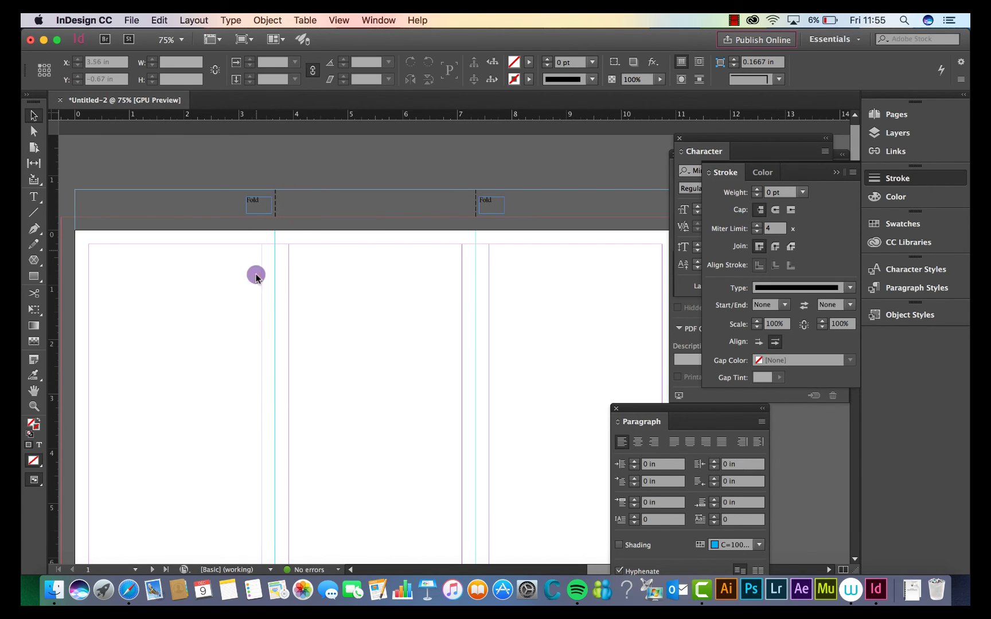
{"action": "scroll", "coordinate": [288, 336], "scroll_direction": "down", "scroll_amount": 10}
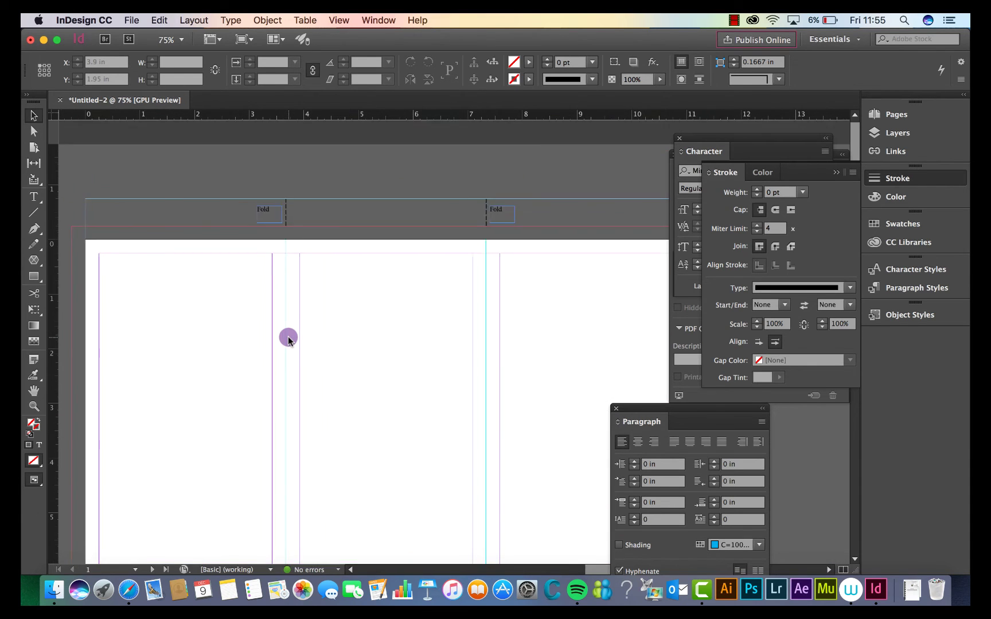
{"action": "scroll", "coordinate": [288, 338], "scroll_direction": "left", "scroll_amount": 3}
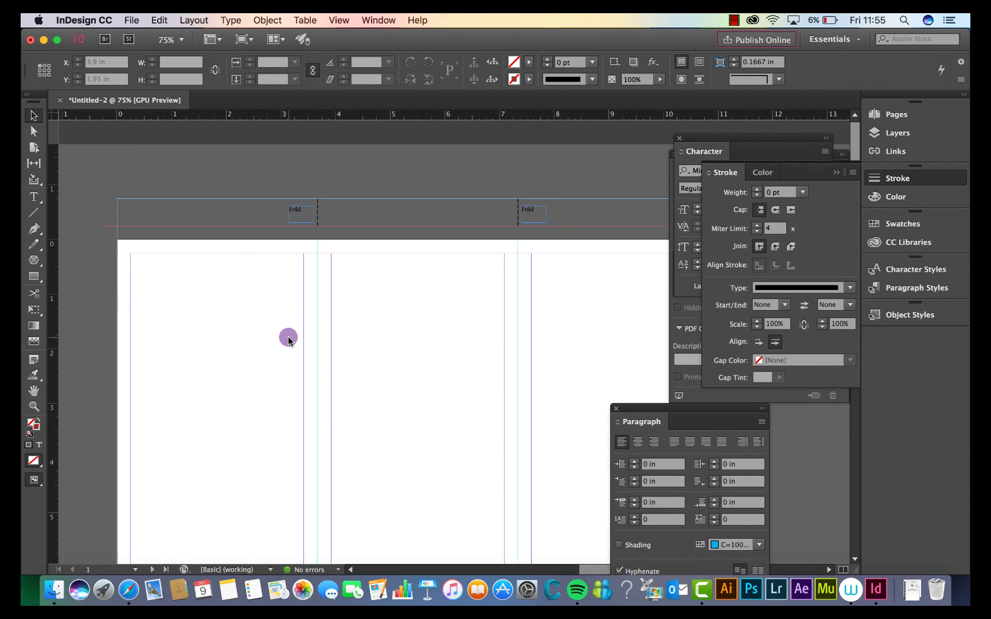
{"action": "scroll", "coordinate": [288, 337], "scroll_direction": "right", "scroll_amount": 1}
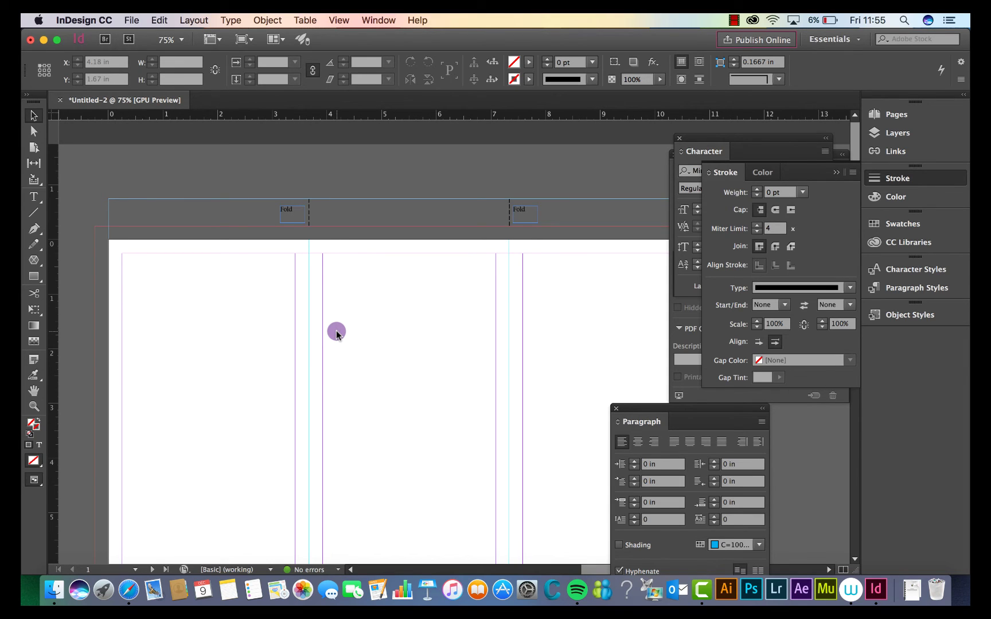
- Add a text frame about 1.36 in wide reading "Flap Outside" in the slug above page 1's first panel, with 10 pt text
{"action": "scroll", "coordinate": [344, 241], "scroll_direction": "right", "scroll_amount": 1}
{"action": "left_click", "coordinate": [34, 197]}
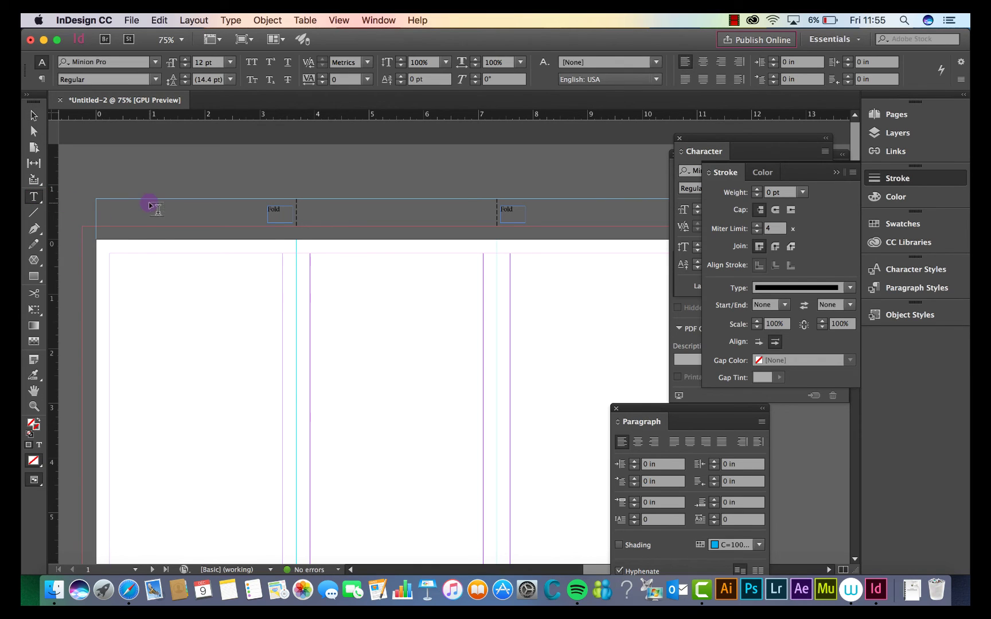
{"action": "left_click_drag", "start_coordinate": [108, 206], "coordinate": [181, 220]}
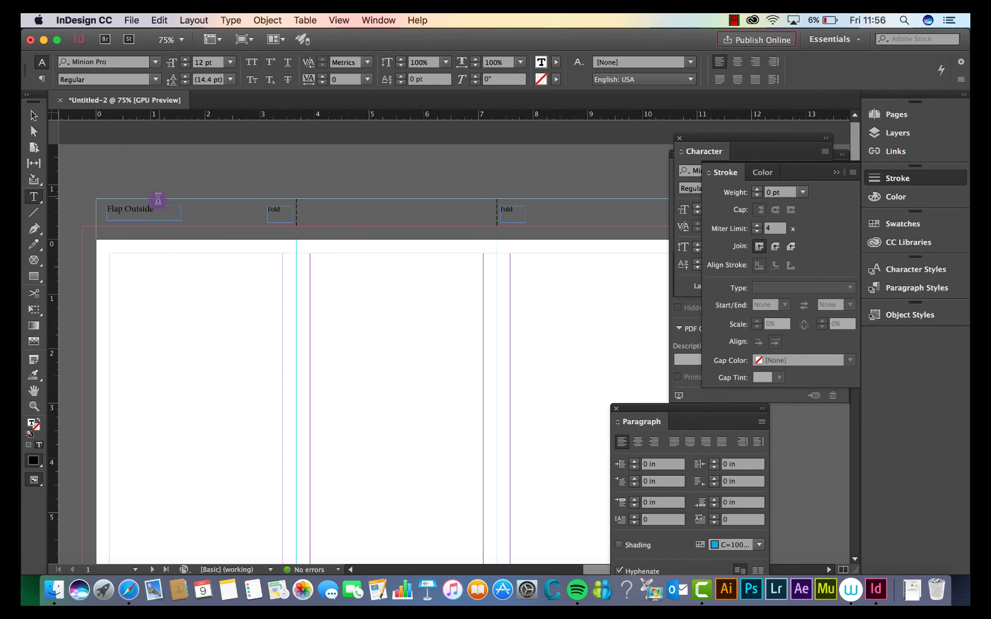
{"action": "left_click_drag", "start_coordinate": [158, 199], "coordinate": [51, 207]}
{"action": "left_click", "coordinate": [229, 62]}
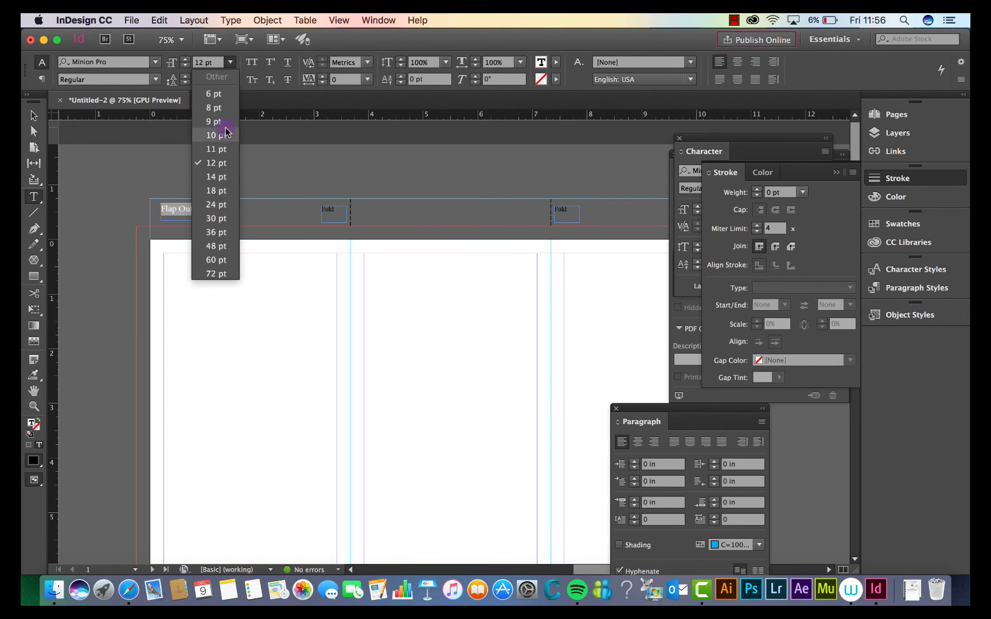
{"action": "left_click", "coordinate": [225, 135]}
{"action": "left_click", "coordinate": [34, 116]}
{"action": "left_click", "coordinate": [161, 165]}
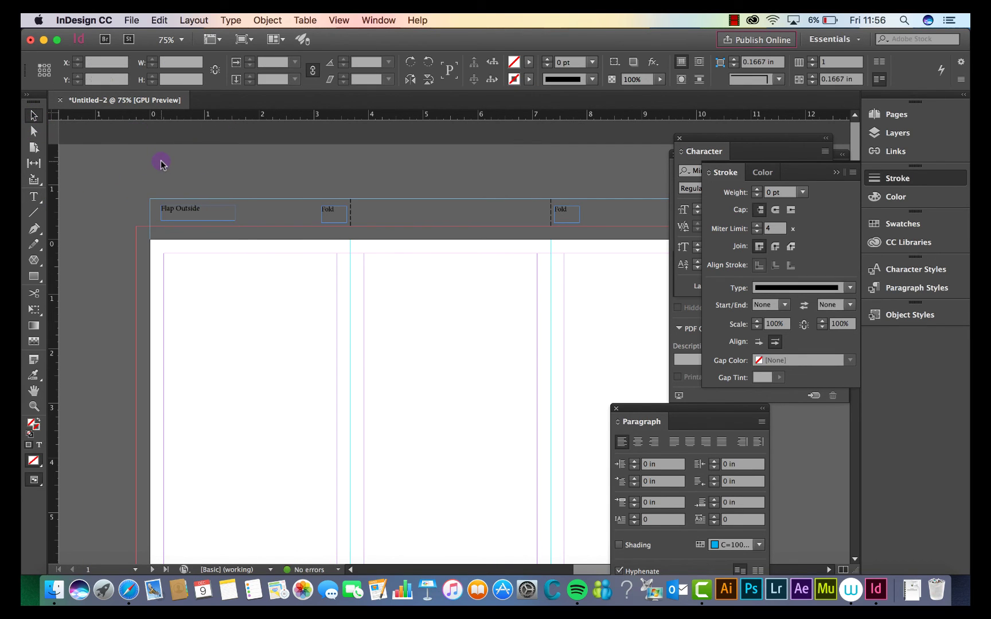
- Copy the Flap Outside label, paste it in place and move the copy to the slug above page 1's middle panel
{"action": "scroll", "coordinate": [162, 164], "scroll_direction": "right", "scroll_amount": 1}
{"action": "left_click", "coordinate": [173, 201]}
{"action": "left_click", "coordinate": [176, 37]}
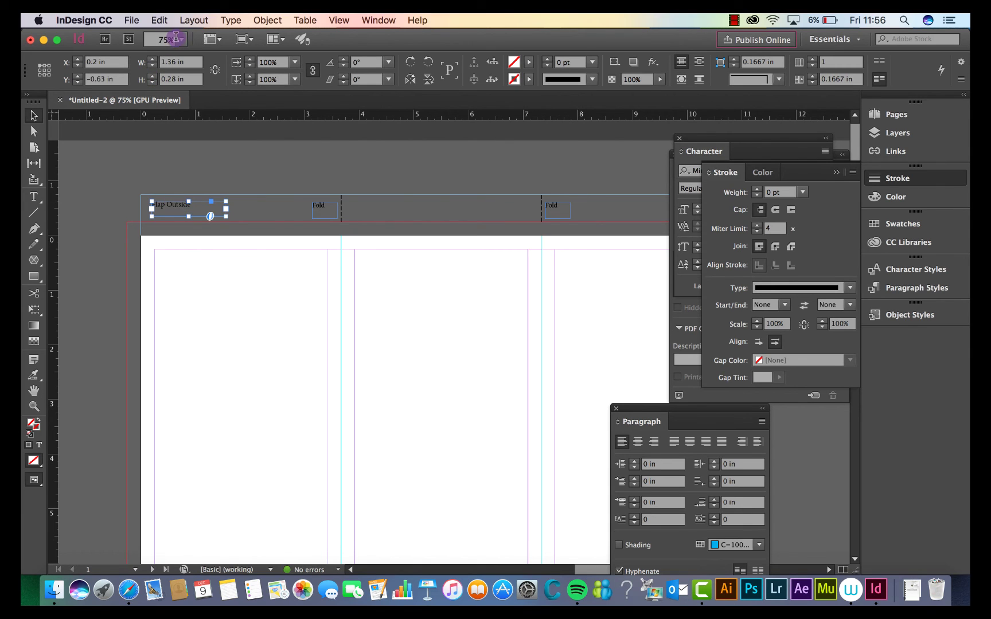
{"action": "left_click", "coordinate": [159, 20]}
{"action": "left_click", "coordinate": [169, 75]}
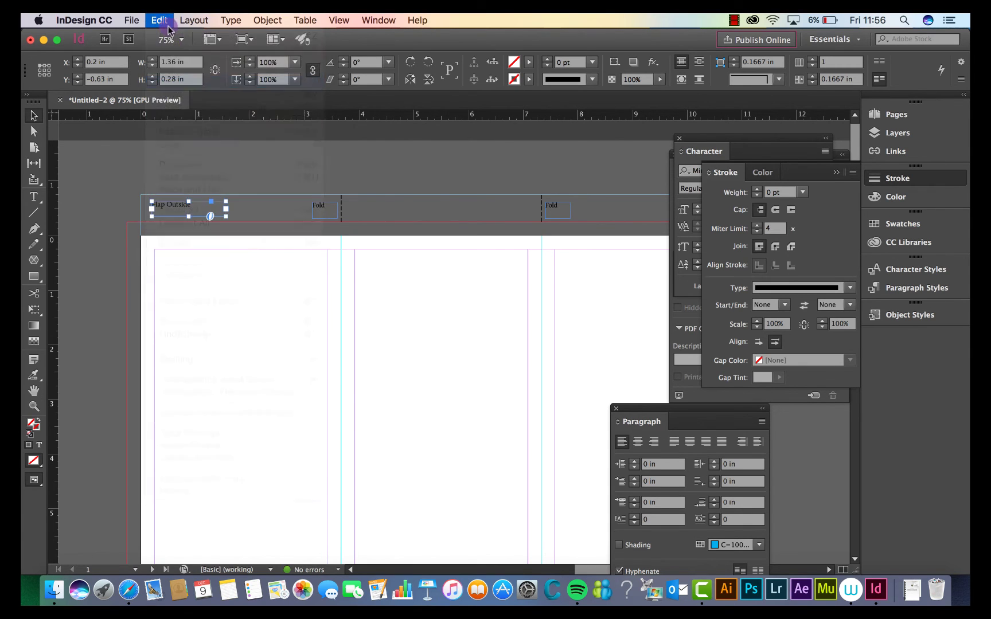
{"action": "left_click", "coordinate": [160, 21]}
{"action": "left_click", "coordinate": [189, 130]}
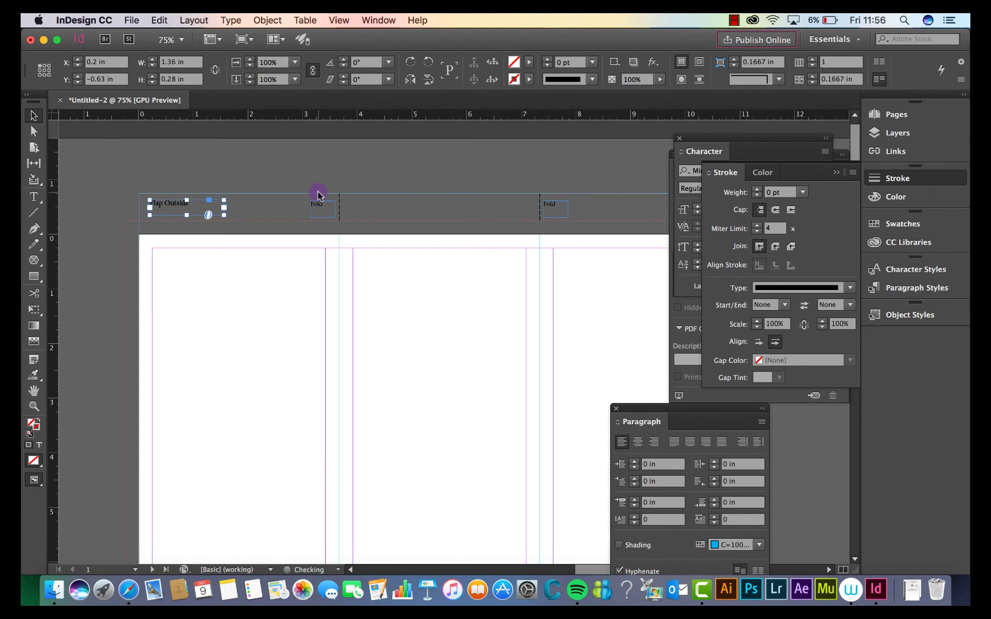
{"action": "left_click_drag", "start_coordinate": [183, 203], "coordinate": [434, 214]}
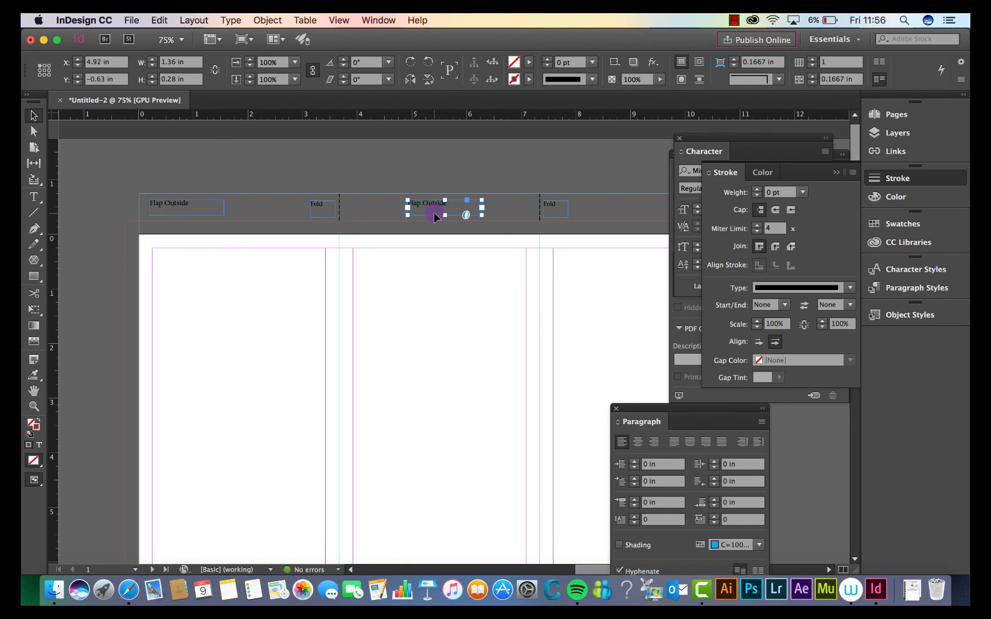
- Replace the text of the label above the middle panel with "Back Outside"
{"action": "double_click", "coordinate": [453, 202]}
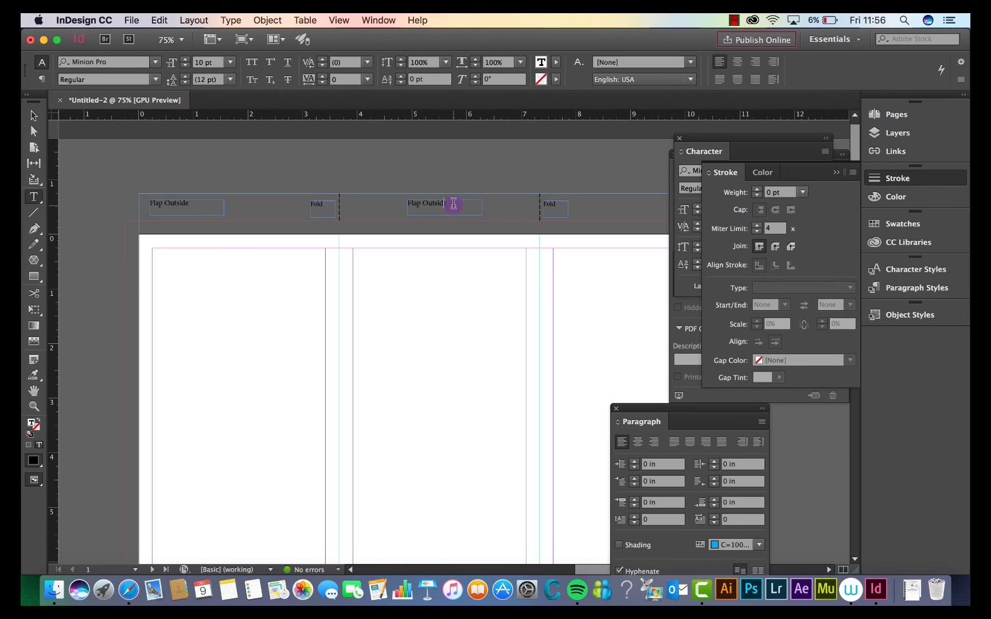
{"action": "key", "text": "super+a"}
{"action": "type", "text": "Ba"}
{"action": "scroll", "coordinate": [457, 216], "scroll_direction": "right", "scroll_amount": 5}
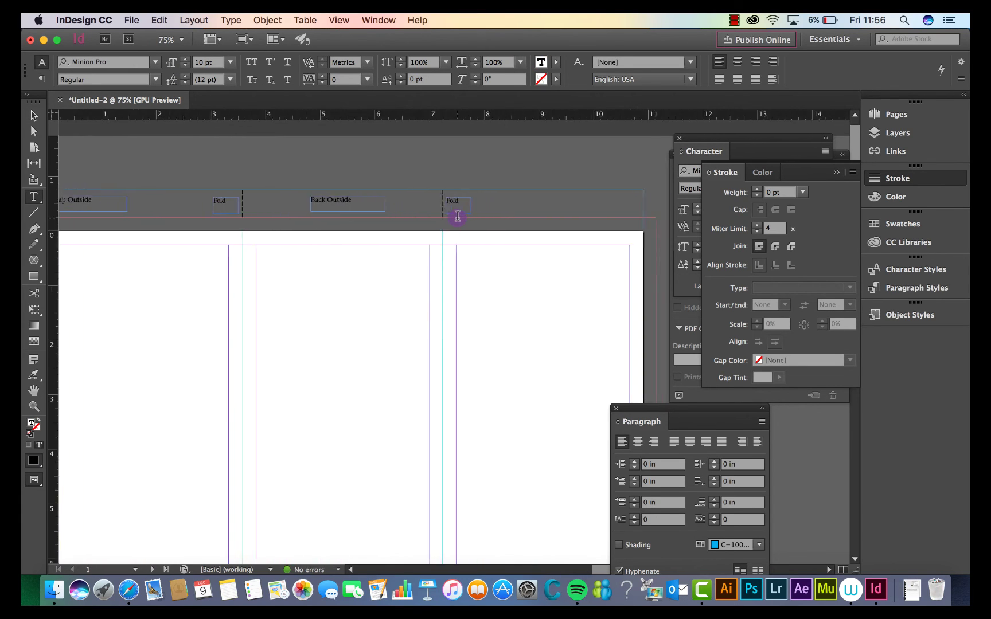
{"action": "key", "text": "Escape"}
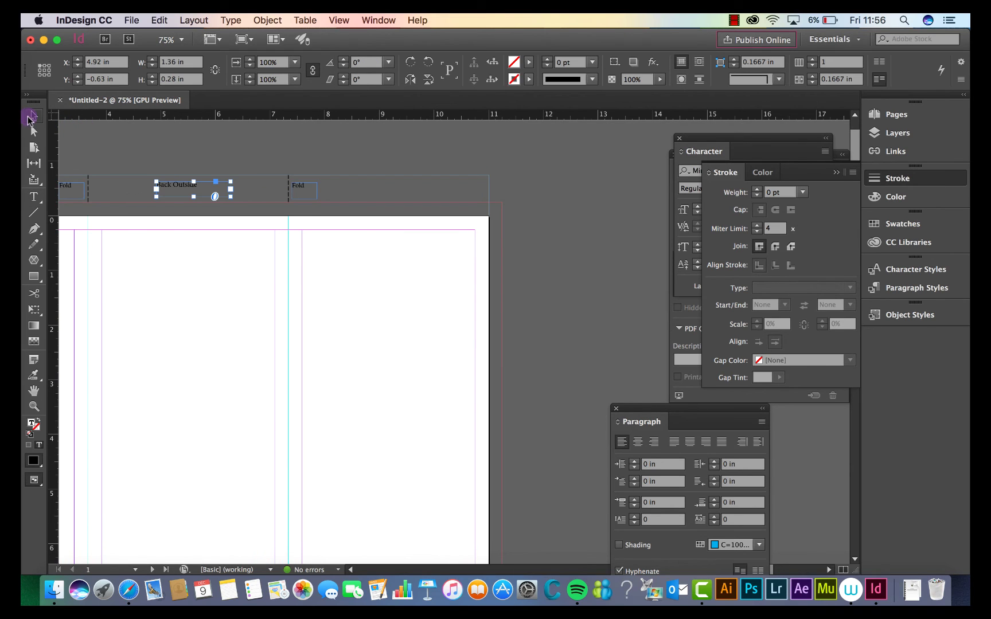
- Copy the Back Outside label, paste it in place and move the copy to the slug above page 1's third panel
{"action": "left_click", "coordinate": [159, 20]}
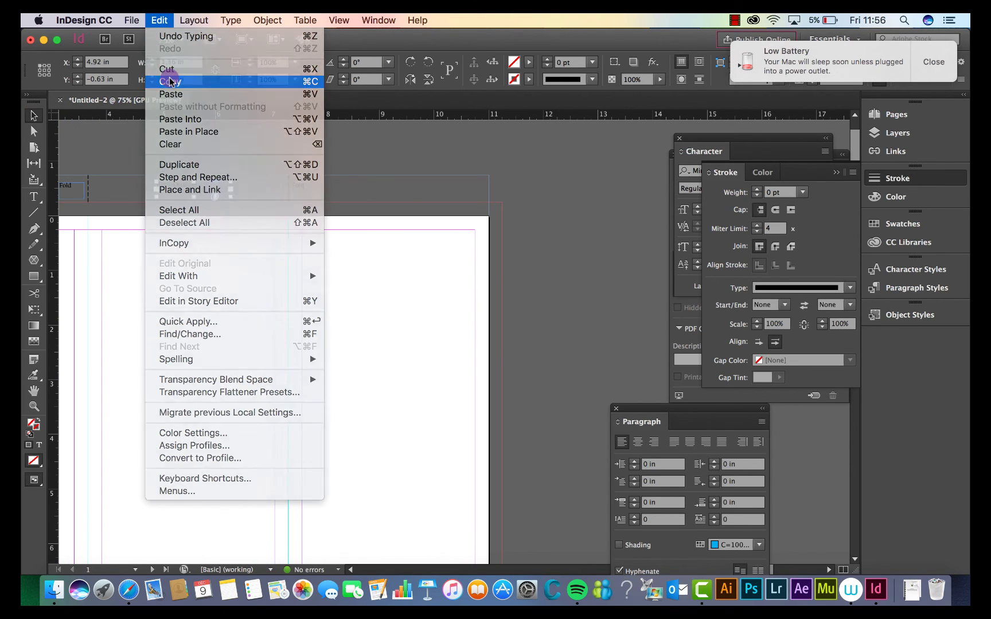
{"action": "left_click", "coordinate": [169, 81]}
{"action": "left_click", "coordinate": [159, 20]}
{"action": "left_click", "coordinate": [171, 129]}
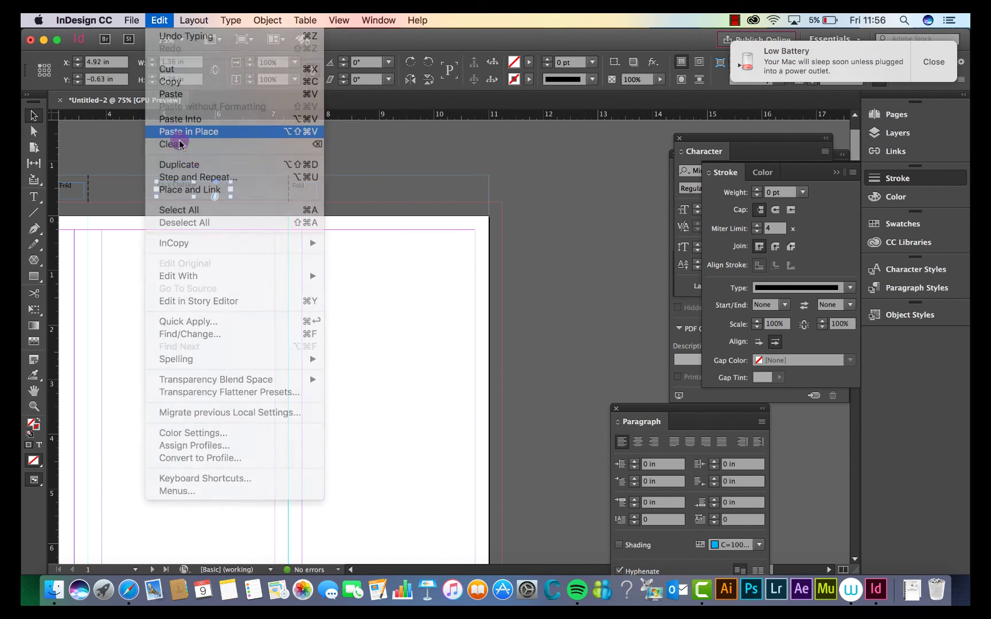
{"action": "left_click", "coordinate": [181, 189]}
{"action": "left_click_drag", "start_coordinate": [182, 189], "coordinate": [384, 195]}
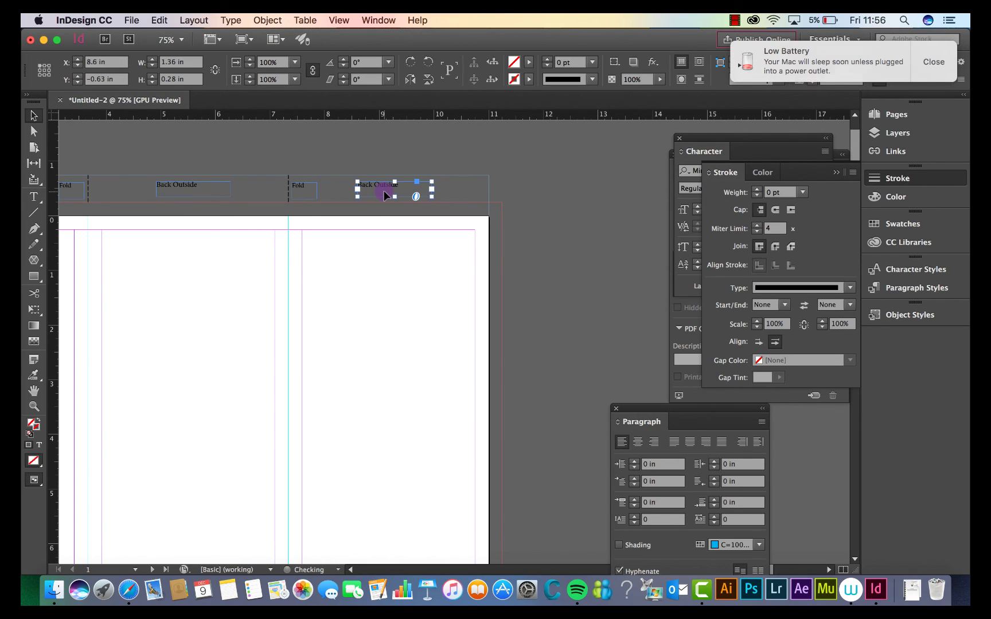
- Change the label above the third panel to read "Front Outside" and deselect it
{"action": "double_click", "coordinate": [380, 187]}
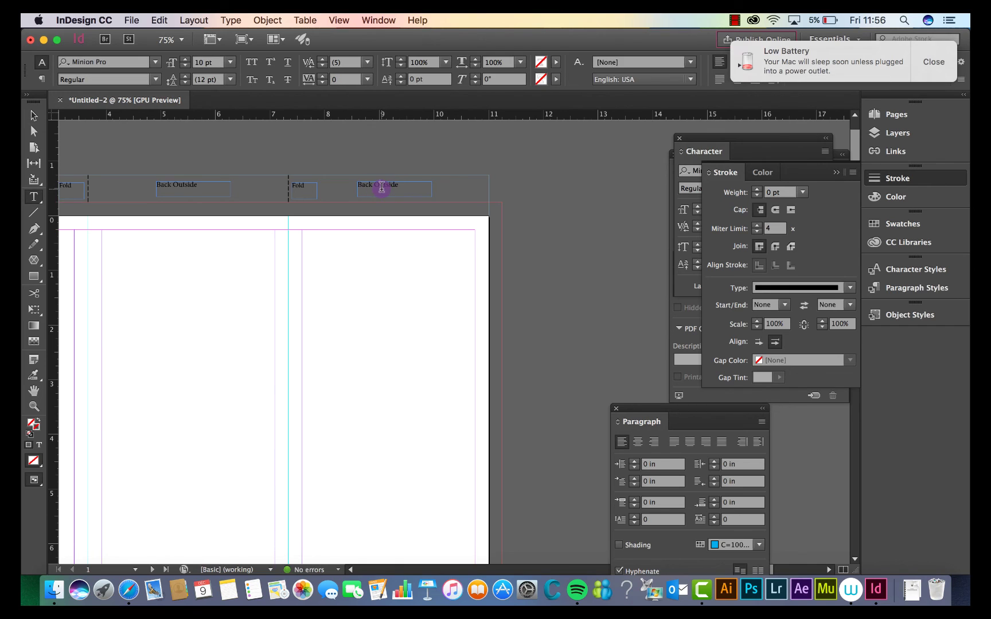
{"action": "type", "text": "Front"}
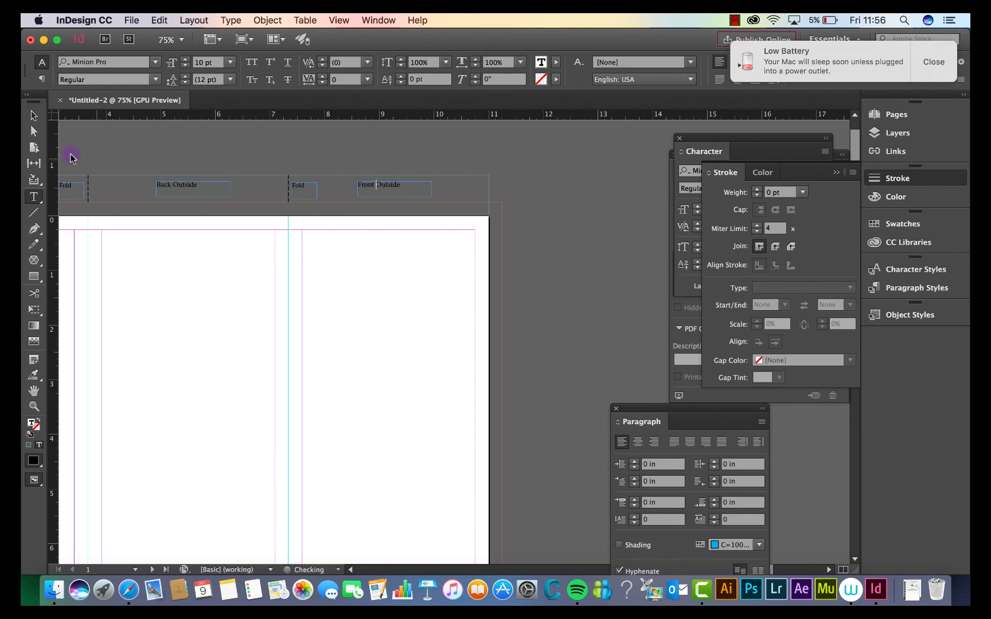
{"action": "left_click", "coordinate": [34, 116]}
{"action": "left_click", "coordinate": [248, 268]}
- Select the Flap Outside, Back Outside and Front Outside labels in page 1's slug together and copy them
{"action": "scroll", "coordinate": [248, 268], "scroll_direction": "left", "scroll_amount": 3}
{"action": "scroll", "coordinate": [249, 268], "scroll_direction": "left", "scroll_amount": 5}
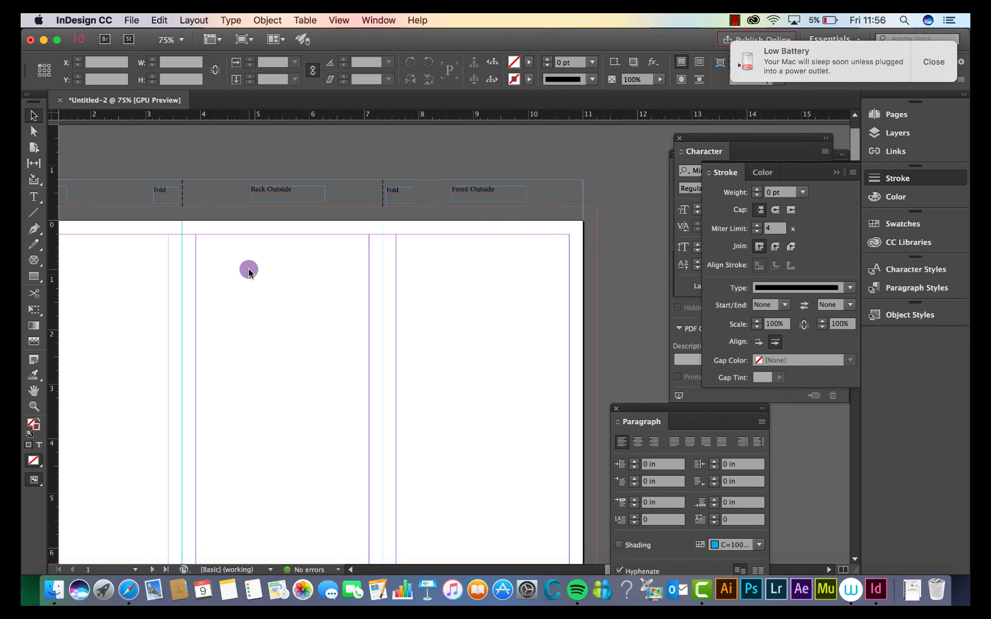
{"action": "left_click", "coordinate": [107, 206]}
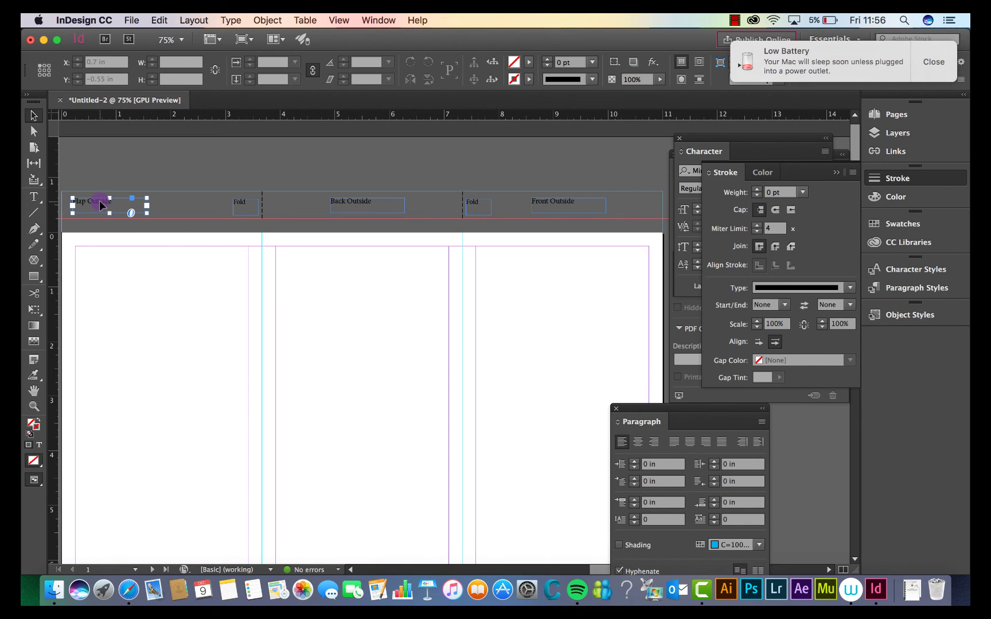
{"action": "left_click", "coordinate": [360, 206], "text": "shift"}
{"action": "left_click", "coordinate": [567, 206], "text": "shift"}
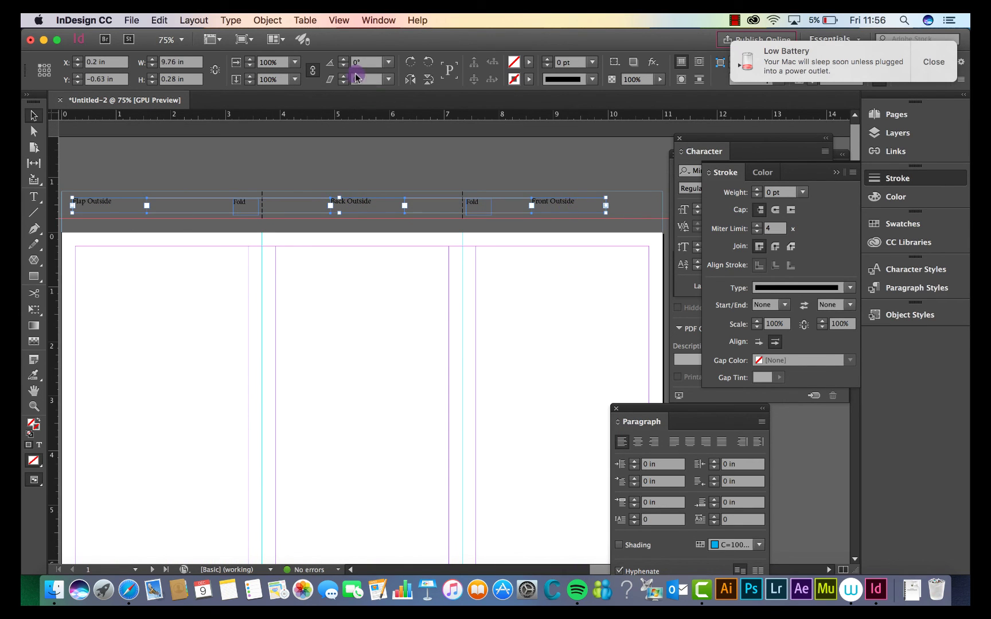
{"action": "left_click", "coordinate": [160, 20]}
{"action": "left_click", "coordinate": [166, 83]}
- Paste the three copied panel labels in place in page 2's upper slug and deselect them
{"action": "scroll", "coordinate": [319, 320], "scroll_direction": "down", "scroll_amount": 10}
{"action": "left_click", "coordinate": [330, 413]}
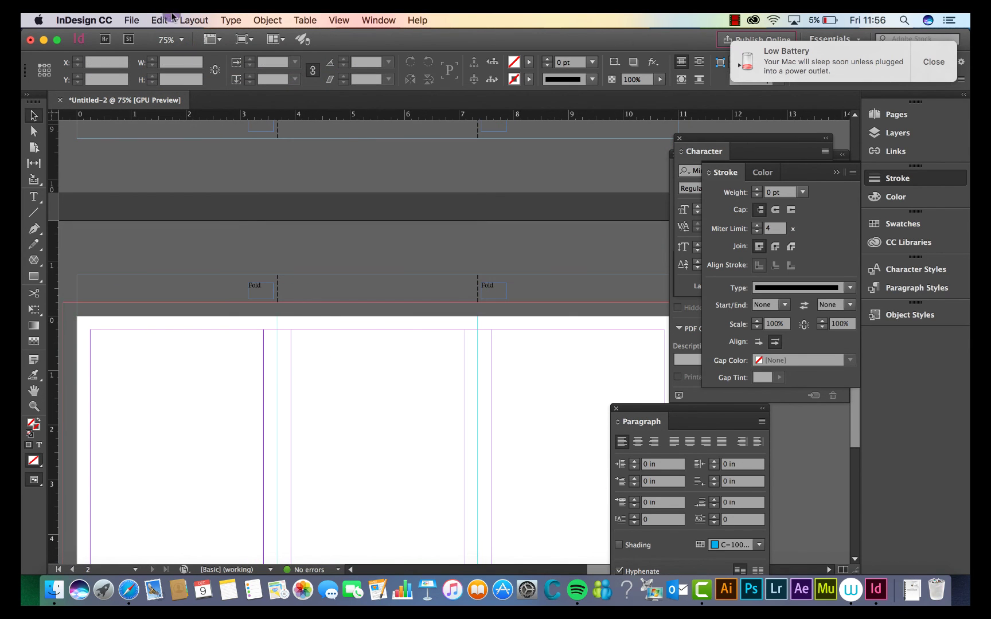
{"action": "left_click", "coordinate": [159, 20]}
{"action": "left_click", "coordinate": [188, 132]}
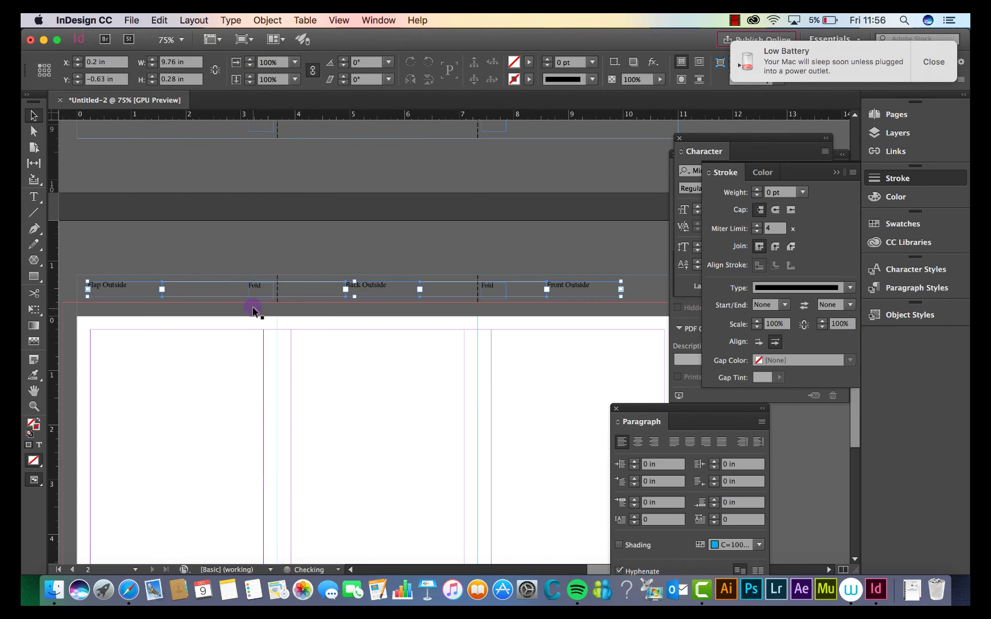
{"action": "left_click", "coordinate": [232, 250]}
- Replace the text of the label above page 2's first panel with "Front Inside"
{"action": "scroll", "coordinate": [171, 354], "scroll_direction": "down", "scroll_amount": 2}
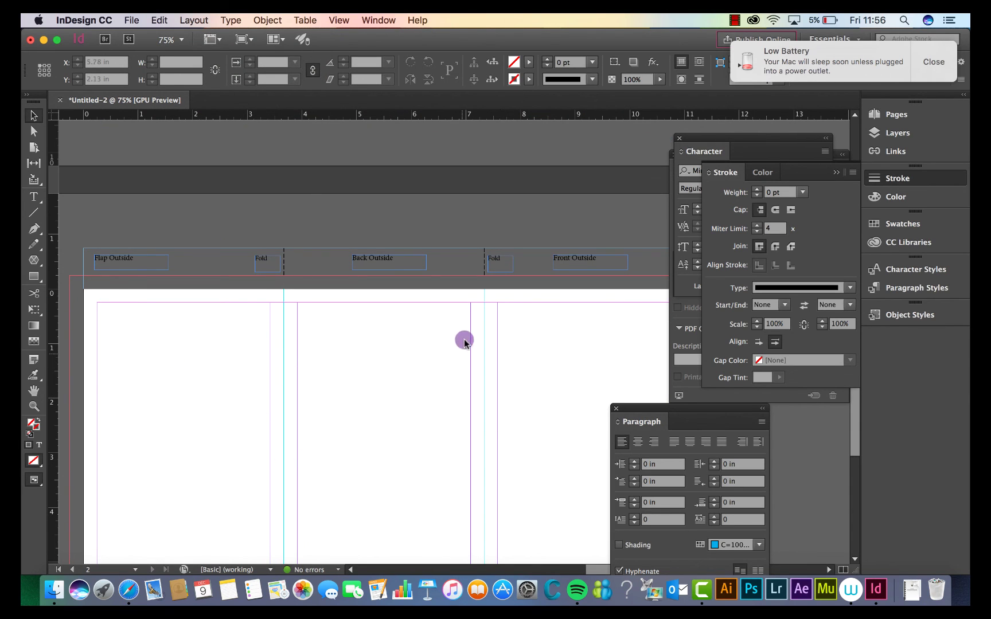
{"action": "scroll", "coordinate": [252, 210], "scroll_direction": "up", "scroll_amount": 5}
{"action": "scroll", "coordinate": [300, 335], "scroll_direction": "down", "scroll_amount": 6}
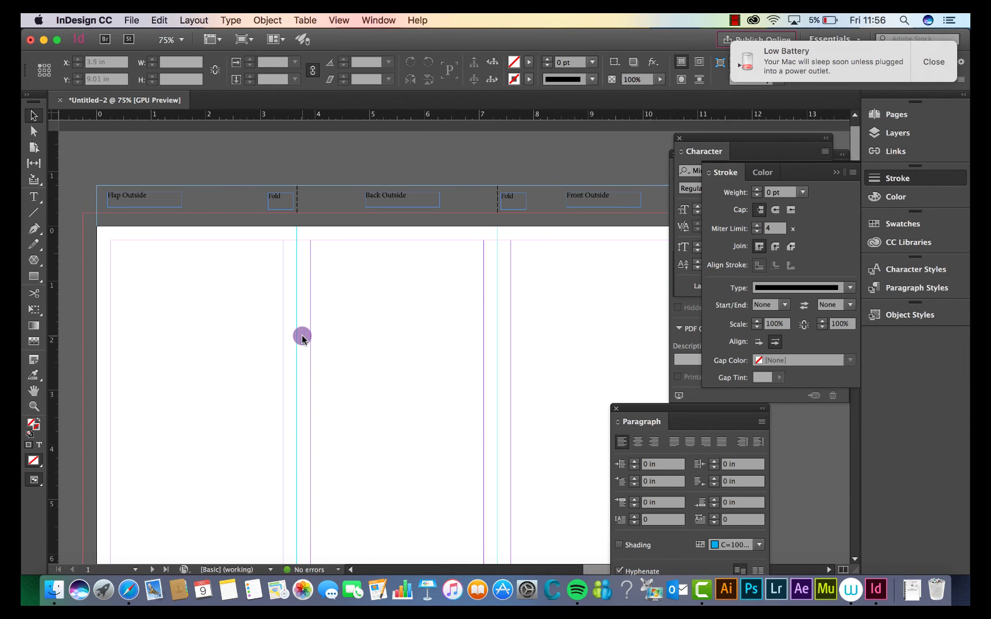
{"action": "scroll", "coordinate": [416, 433], "scroll_direction": "down", "scroll_amount": 2}
{"action": "scroll", "coordinate": [416, 433], "scroll_direction": "down", "scroll_amount": 10}
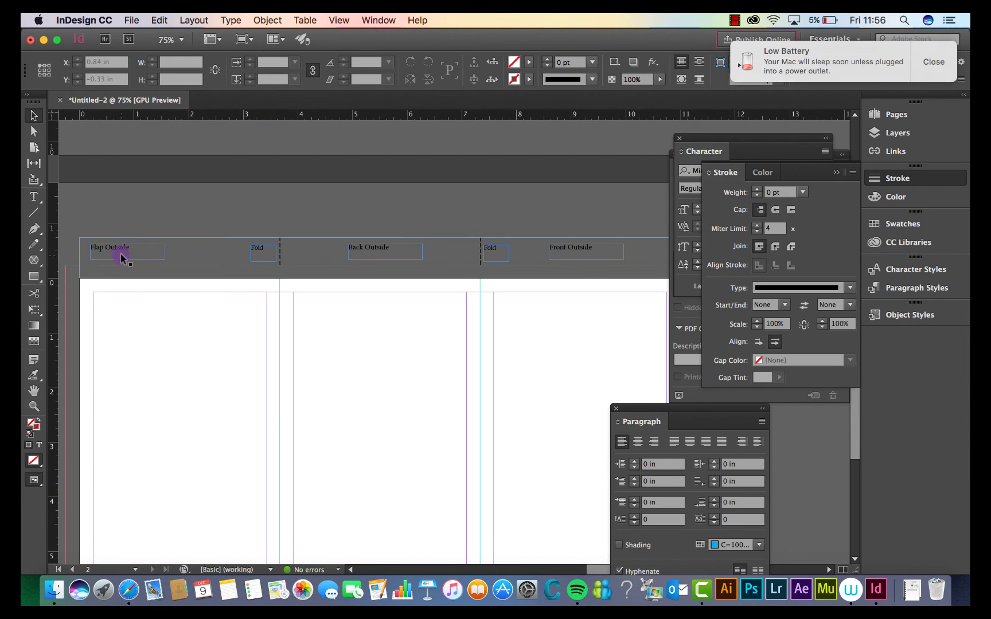
{"action": "double_click", "coordinate": [118, 252]}
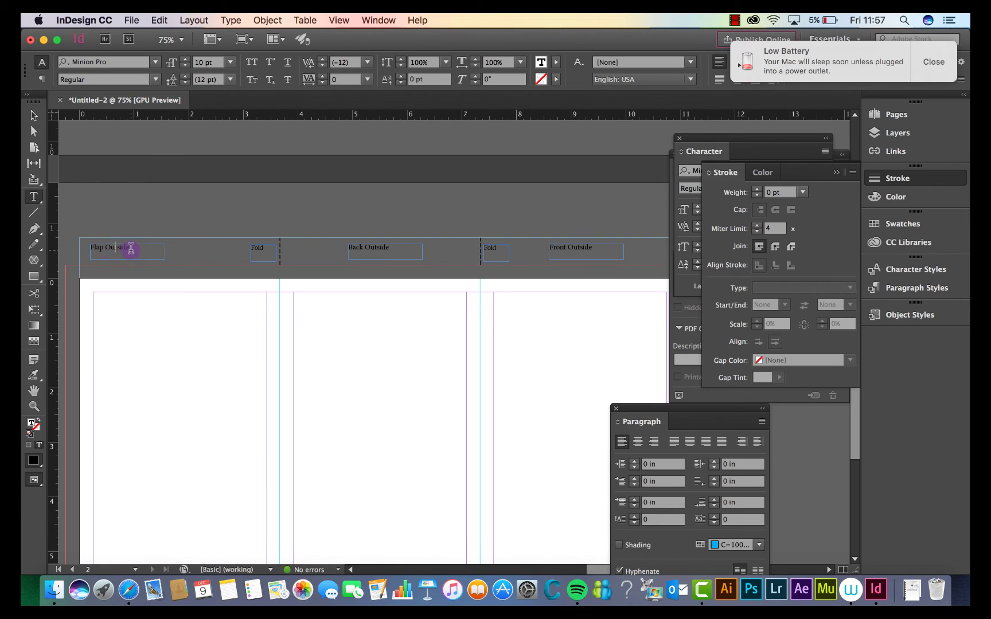
{"action": "left_click_drag", "start_coordinate": [130, 249], "coordinate": [78, 249]}
{"action": "type", "text": "F"}
- Change page 2's middle panel label to "Middle Inside" and the third panel label to "Otherside of the flap", then deselect
{"action": "left_click_drag", "start_coordinate": [392, 248], "coordinate": [332, 248]}
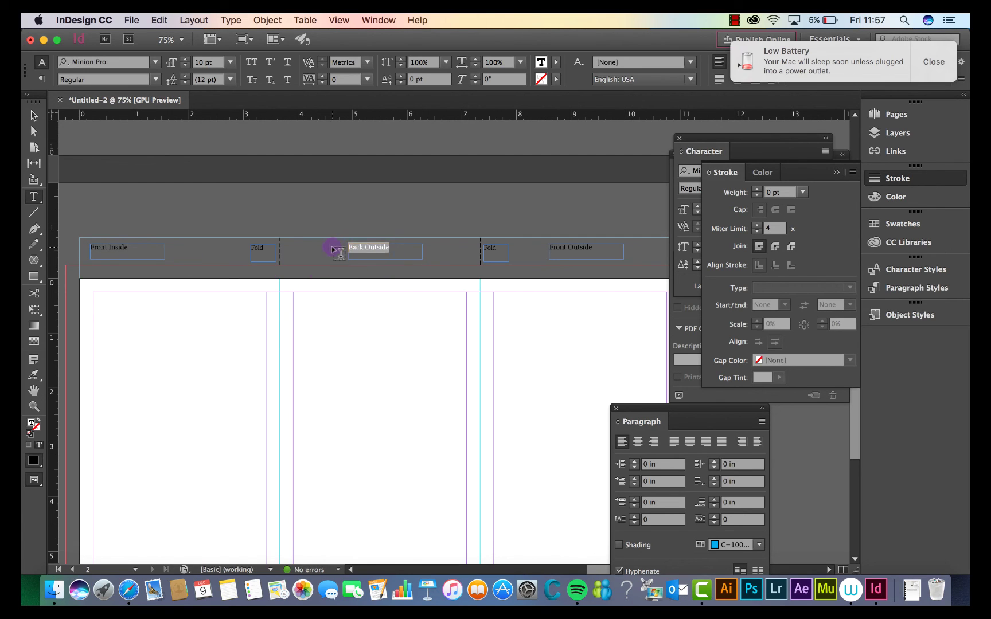
{"action": "type", "text": "Middle Inside"}
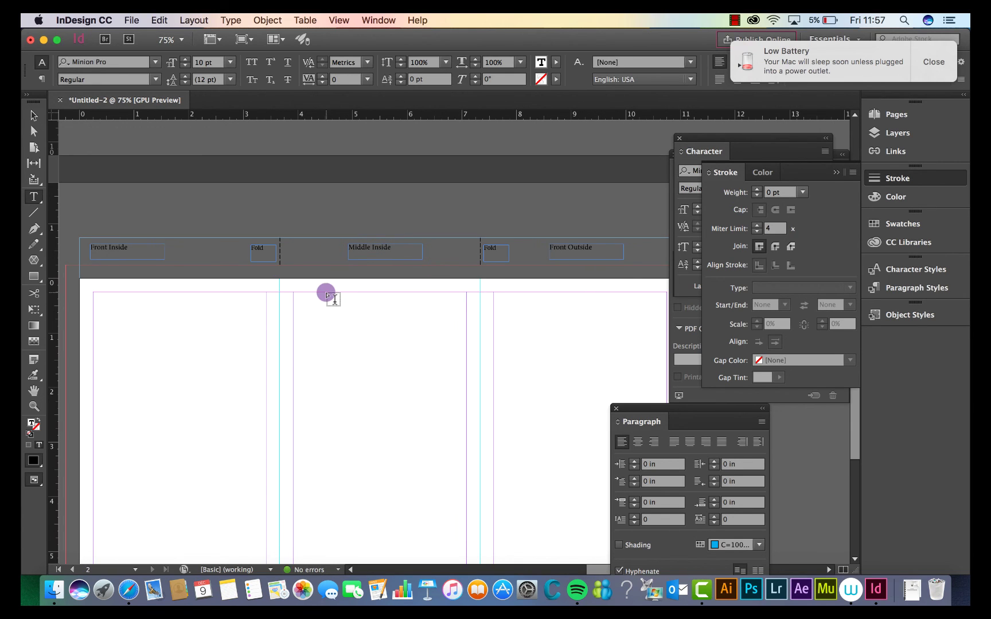
{"action": "scroll", "coordinate": [522, 229], "scroll_direction": "right", "scroll_amount": 3}
{"action": "left_click_drag", "start_coordinate": [554, 233], "coordinate": [444, 235]}
{"action": "type", "text": "Otherside of the flap"}
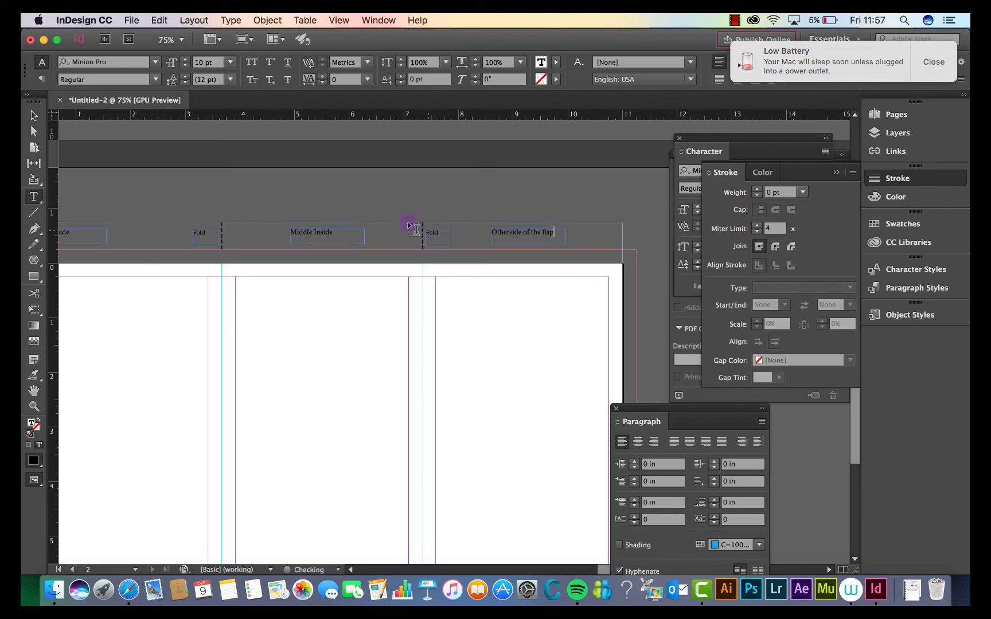
{"action": "left_click", "coordinate": [33, 115]}
{"action": "left_click", "coordinate": [161, 165]}
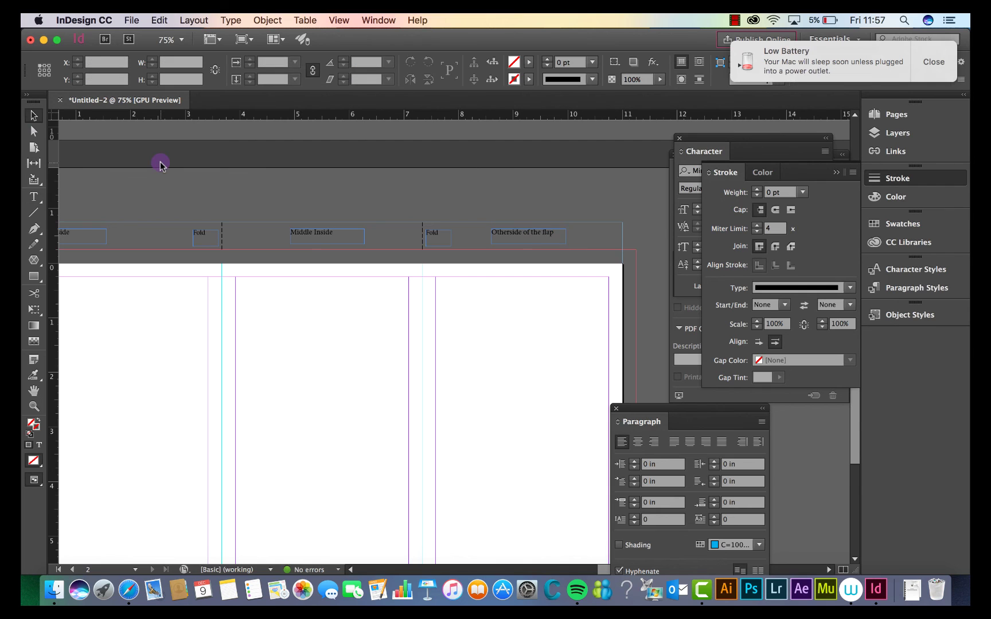
- Review both brochure pages at 50% zoom, checking the panel labels, fold marks and guides
{"action": "key", "text": "super+minus"}
{"action": "scroll", "coordinate": [506, 263], "scroll_direction": "up", "scroll_amount": 10}
{"action": "scroll", "coordinate": [507, 264], "scroll_direction": "right", "scroll_amount": 8}
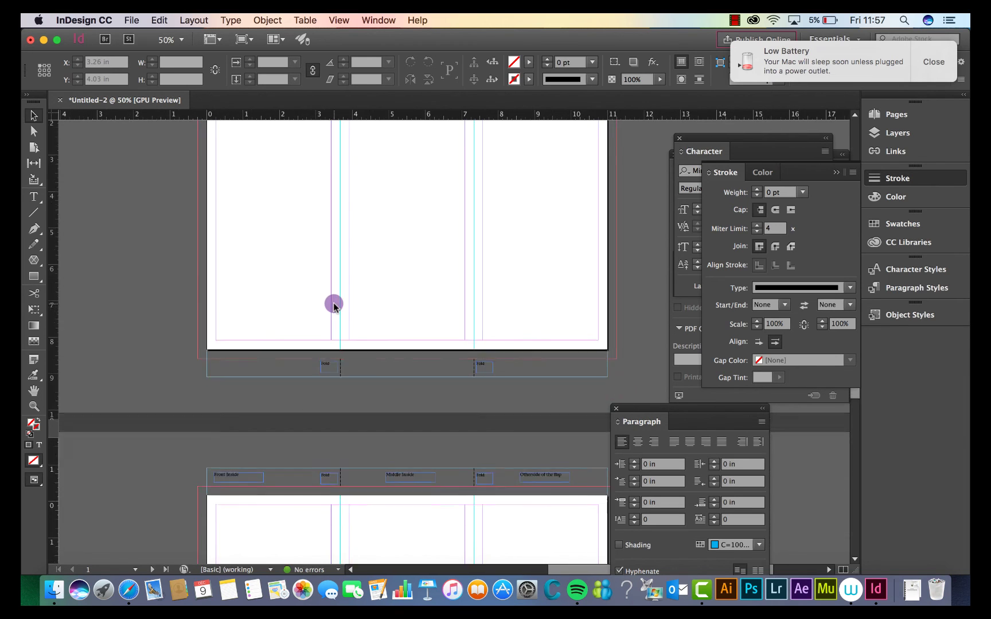
{"action": "scroll", "coordinate": [331, 299], "scroll_direction": "down", "scroll_amount": 8}
{"action": "scroll", "coordinate": [331, 299], "scroll_direction": "right", "scroll_amount": 2}
{"action": "scroll", "coordinate": [334, 305], "scroll_direction": "down", "scroll_amount": 3}
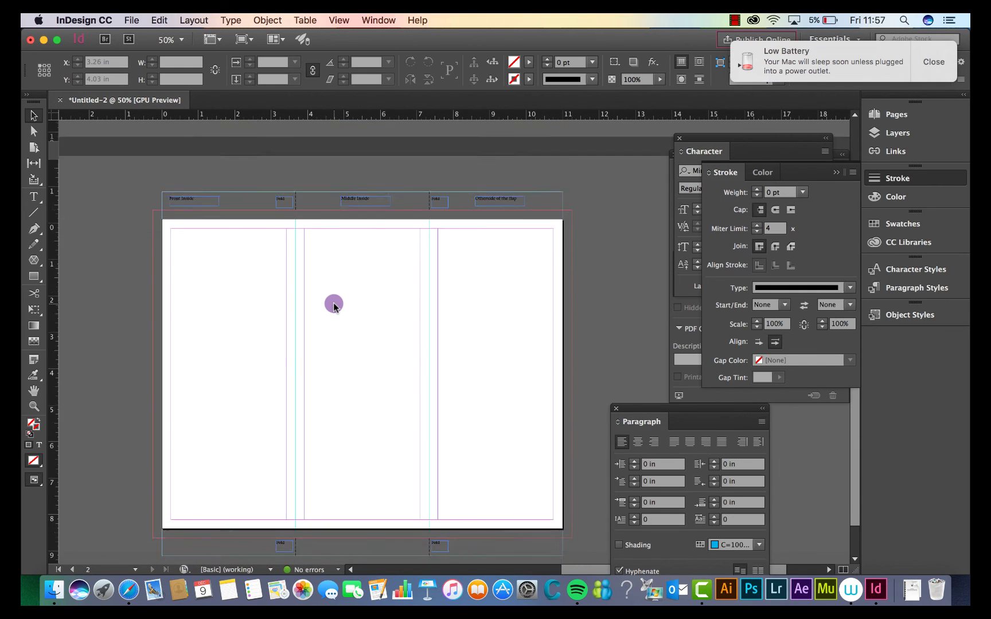
{"action": "scroll", "coordinate": [335, 306], "scroll_direction": "up", "scroll_amount": 5}
{"action": "scroll", "coordinate": [334, 305], "scroll_direction": "up", "scroll_amount": 6}
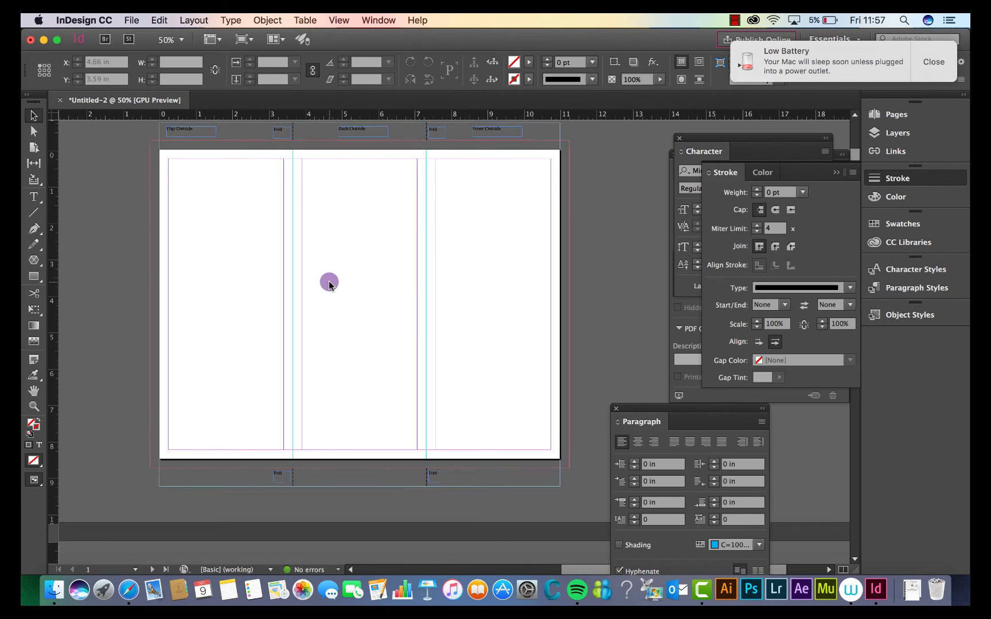
{"action": "scroll", "coordinate": [329, 285], "scroll_direction": "down", "scroll_amount": 5}
{"action": "scroll", "coordinate": [329, 285], "scroll_direction": "up", "scroll_amount": 6}
{"action": "scroll", "coordinate": [329, 285], "scroll_direction": "down", "scroll_amount": 2}
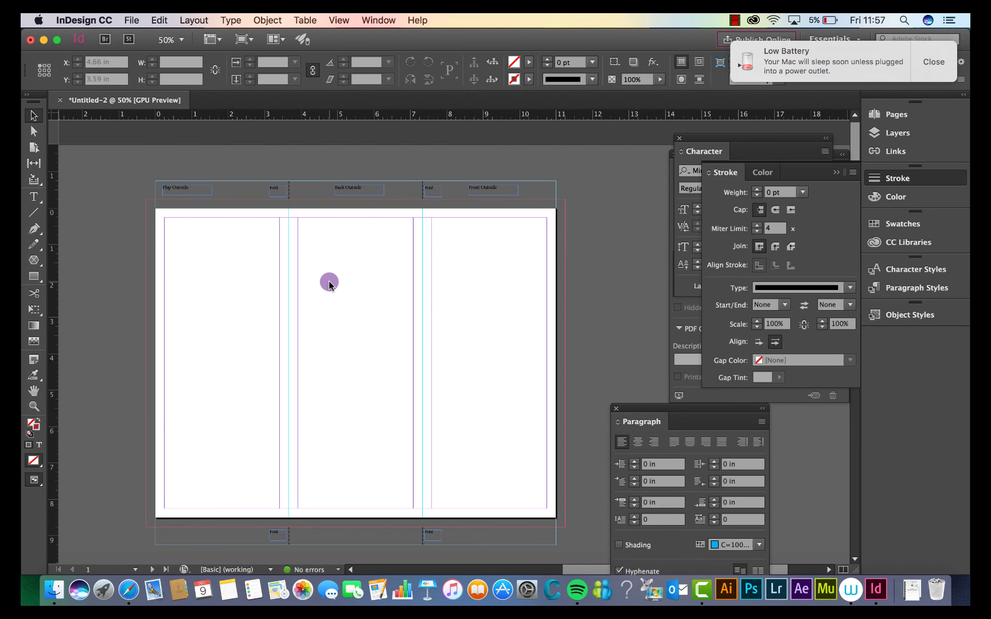